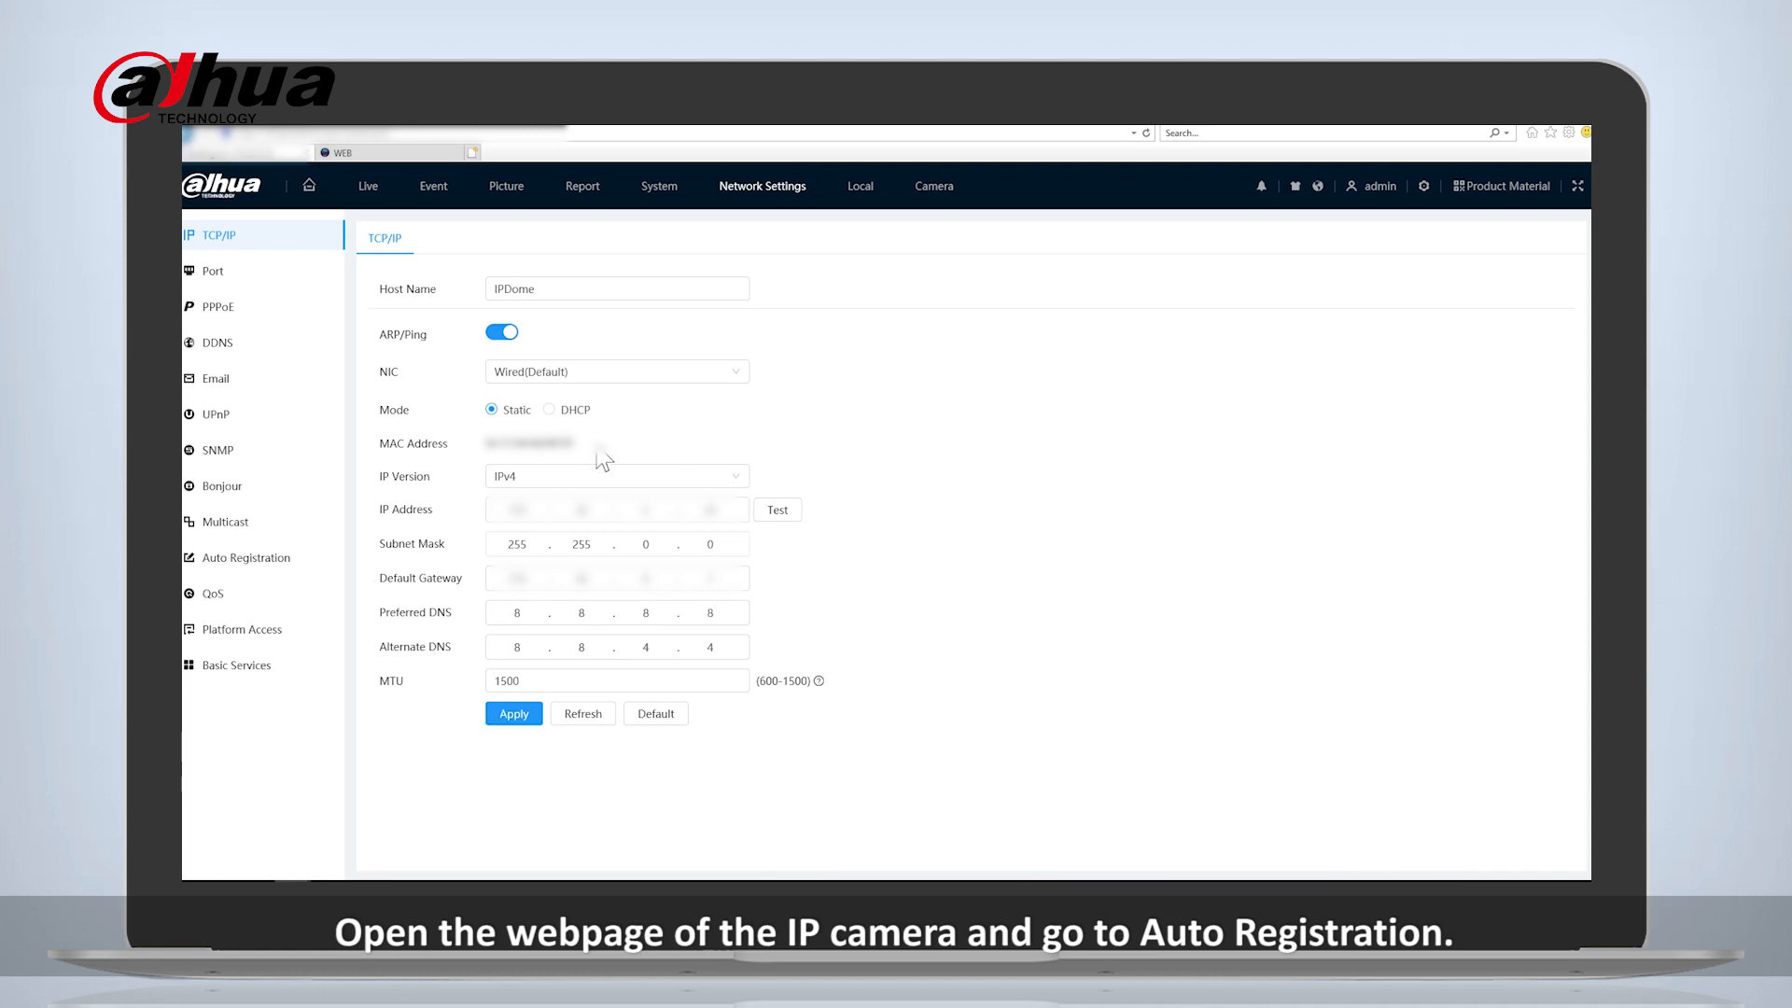
- Enable Auto Registration in the IP camera's network settings and enter the NVR's IP address as the server address
left_click(235, 564)
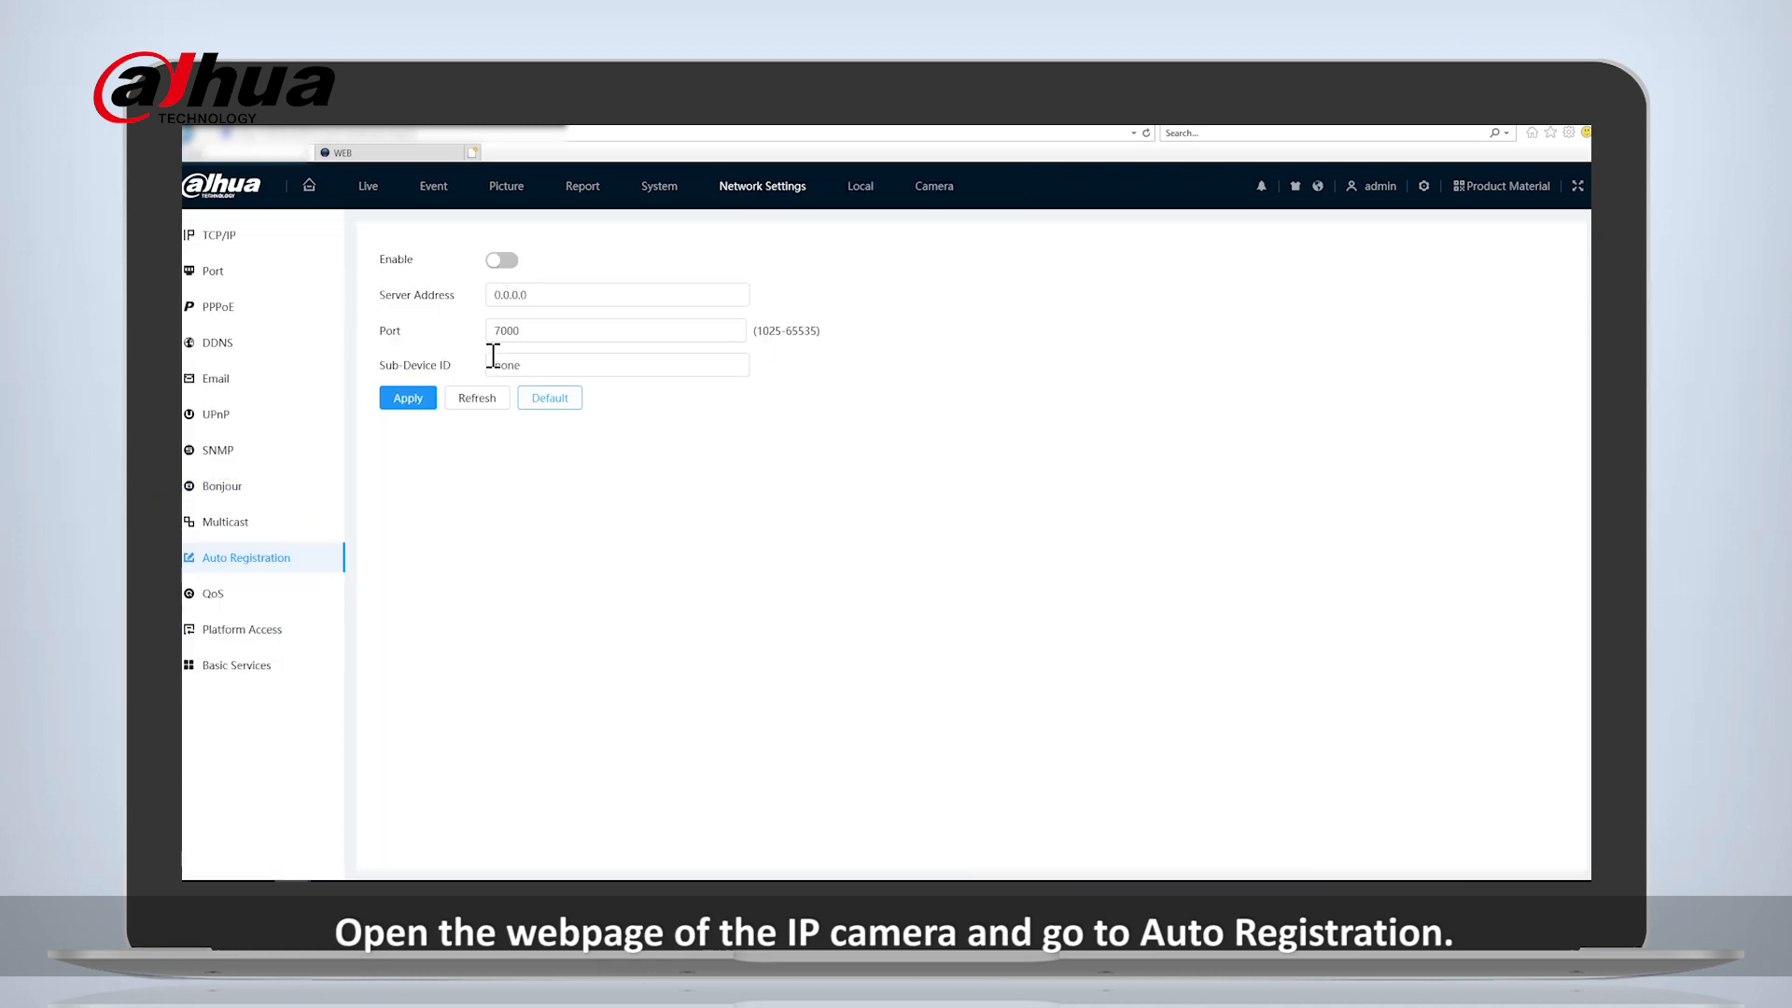
left_click(410, 401)
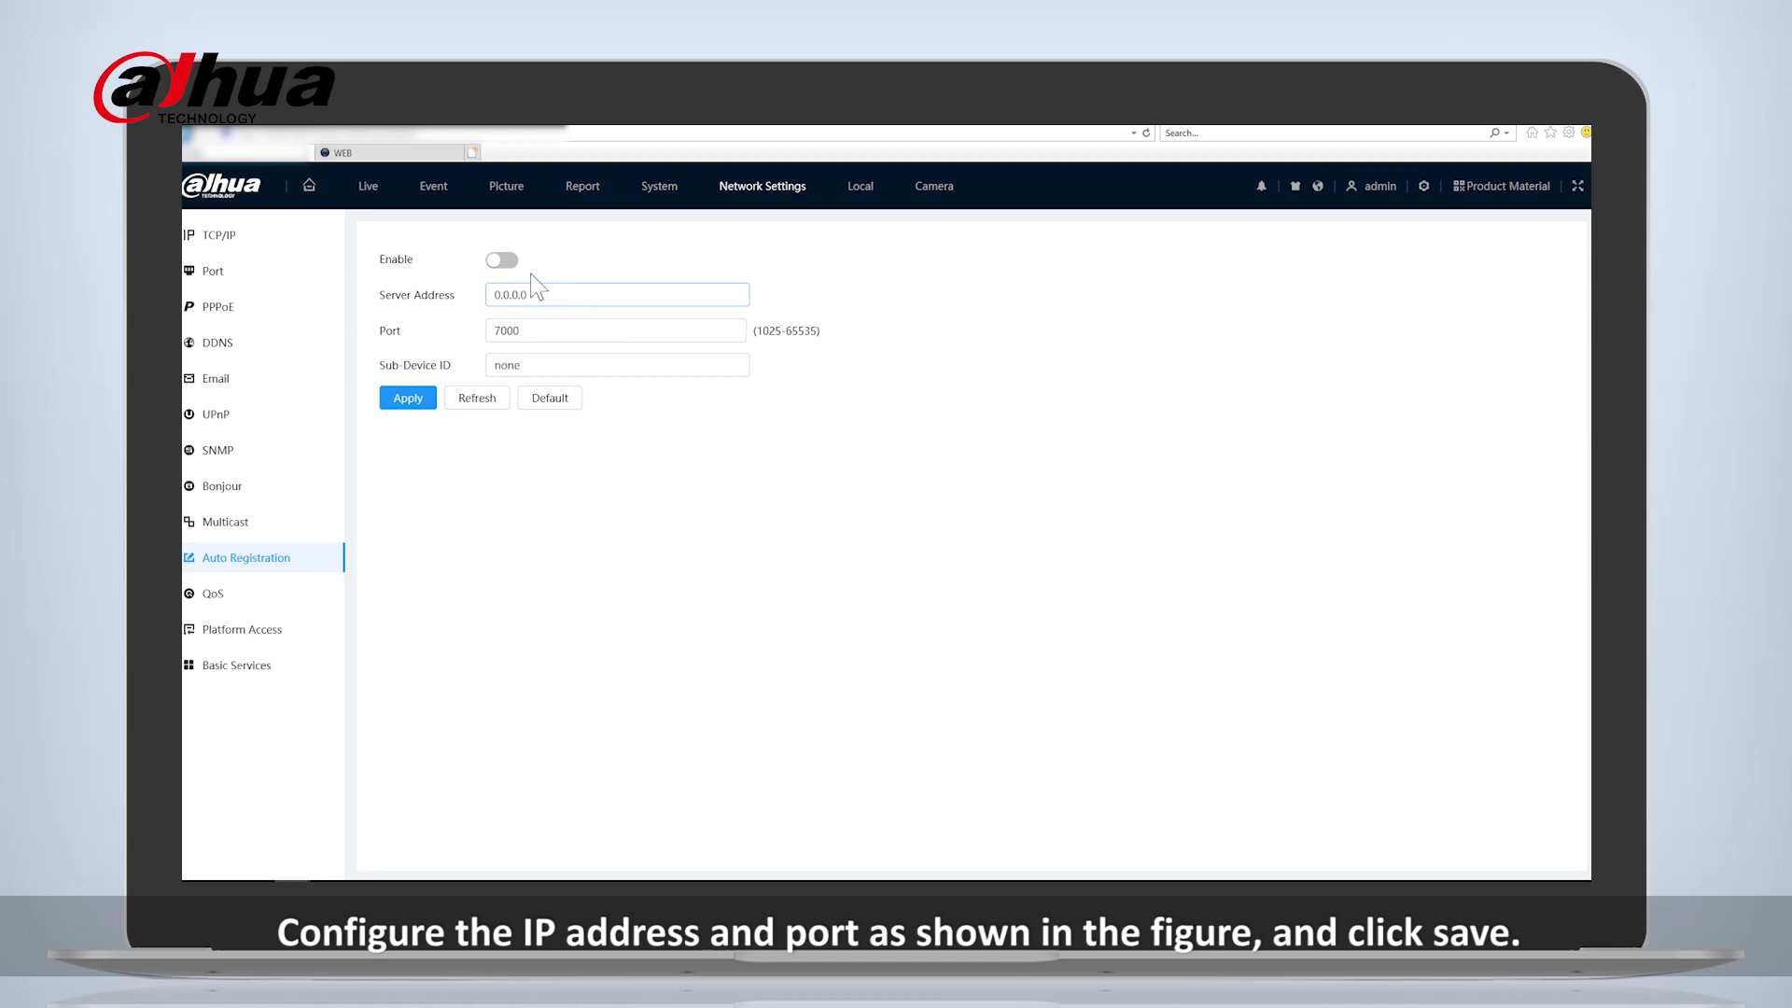
left_click(504, 260)
left_click(606, 297)
key("BackSpace")
key("BackSpace")
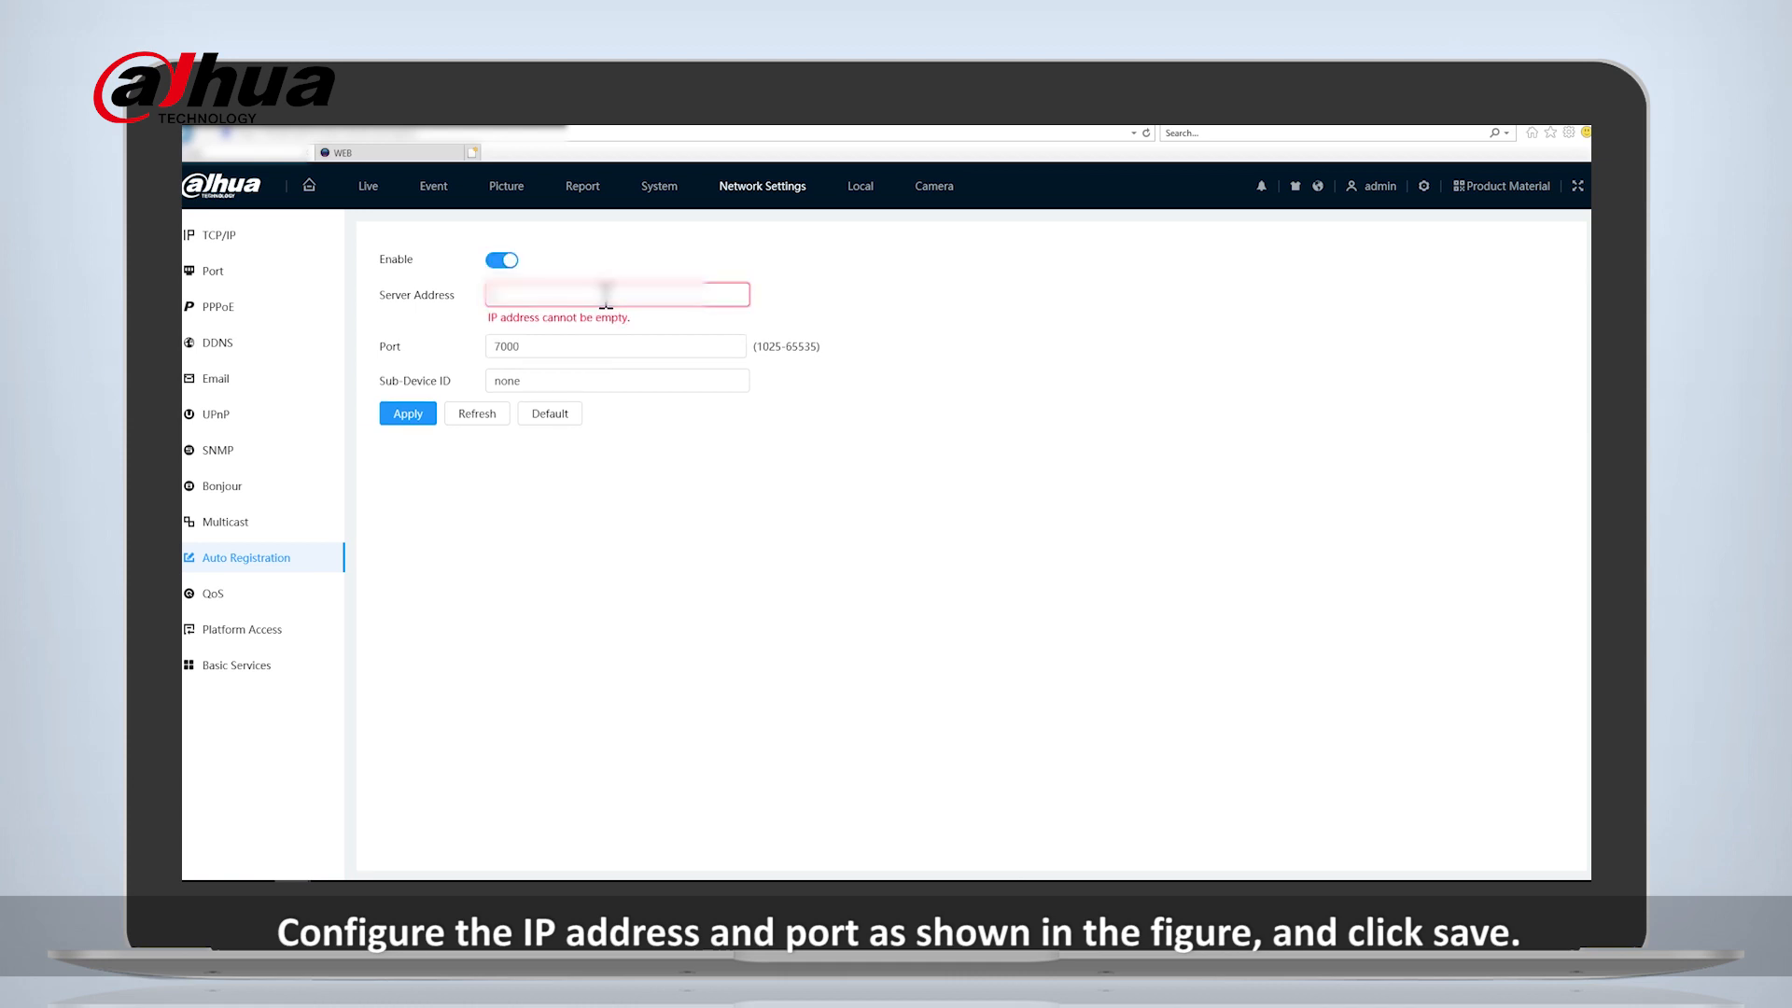
type("192")
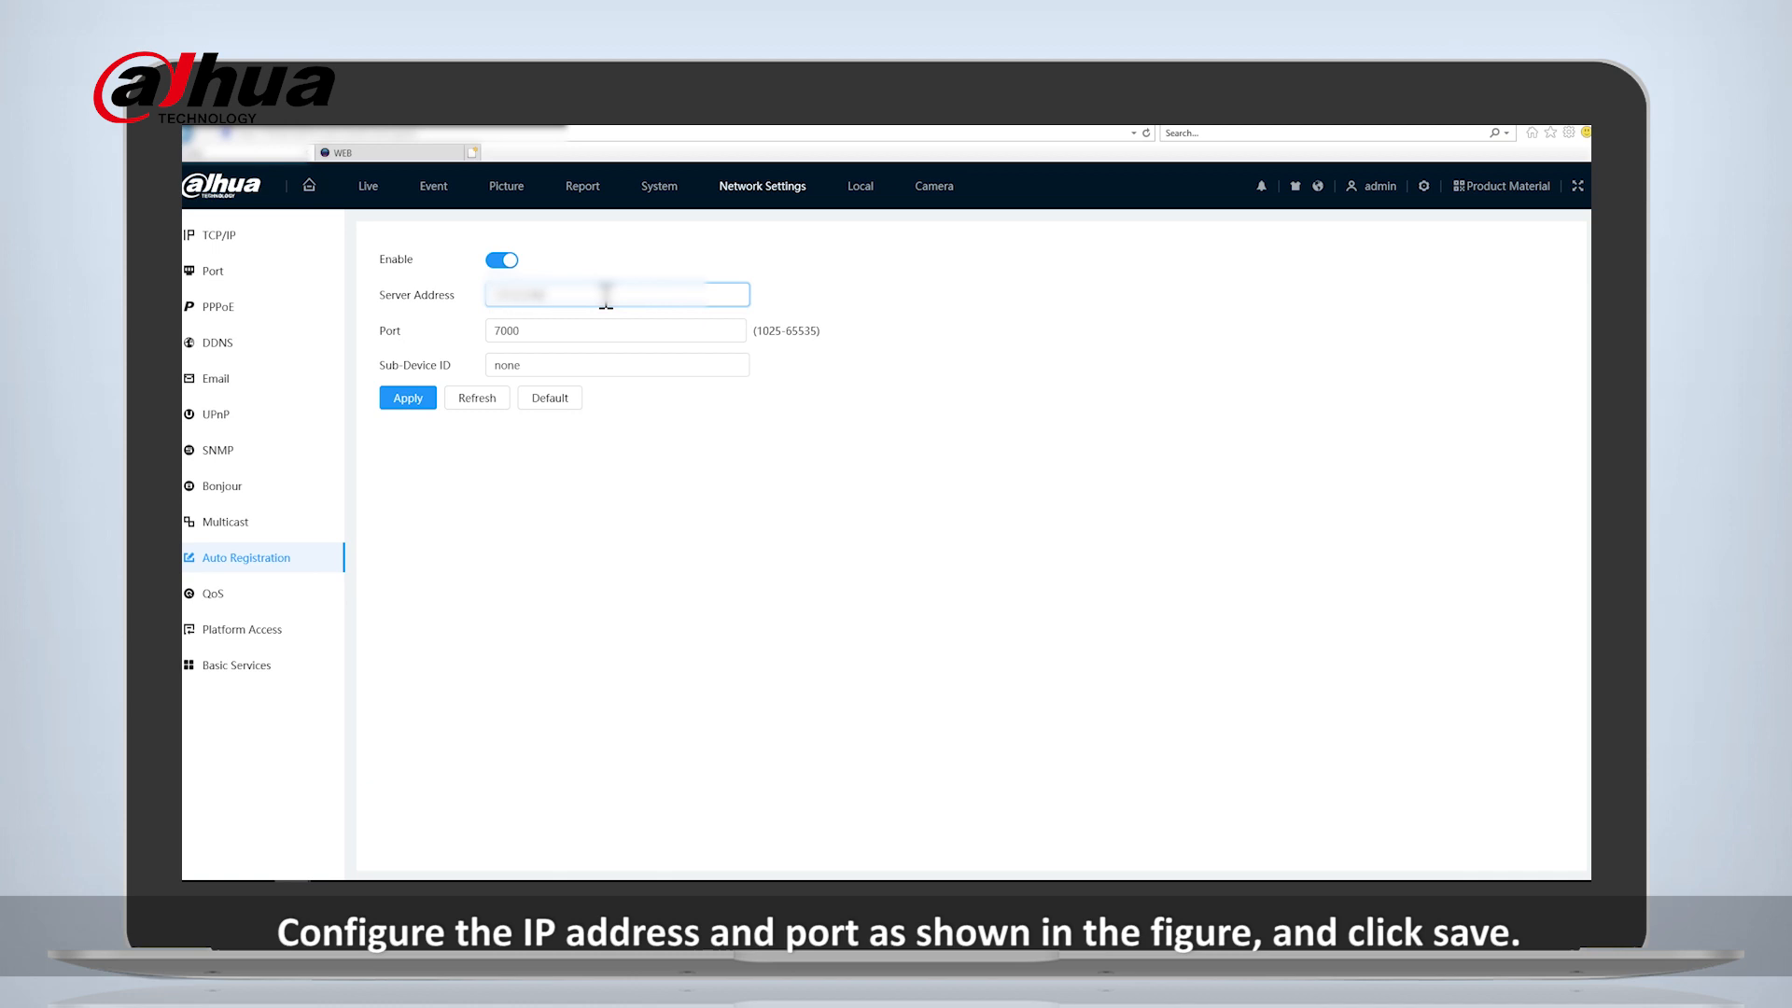
- Keep the auto registration port at 7000, set the Sub-Device ID to IPC2, and apply the settings
left_click(594, 321)
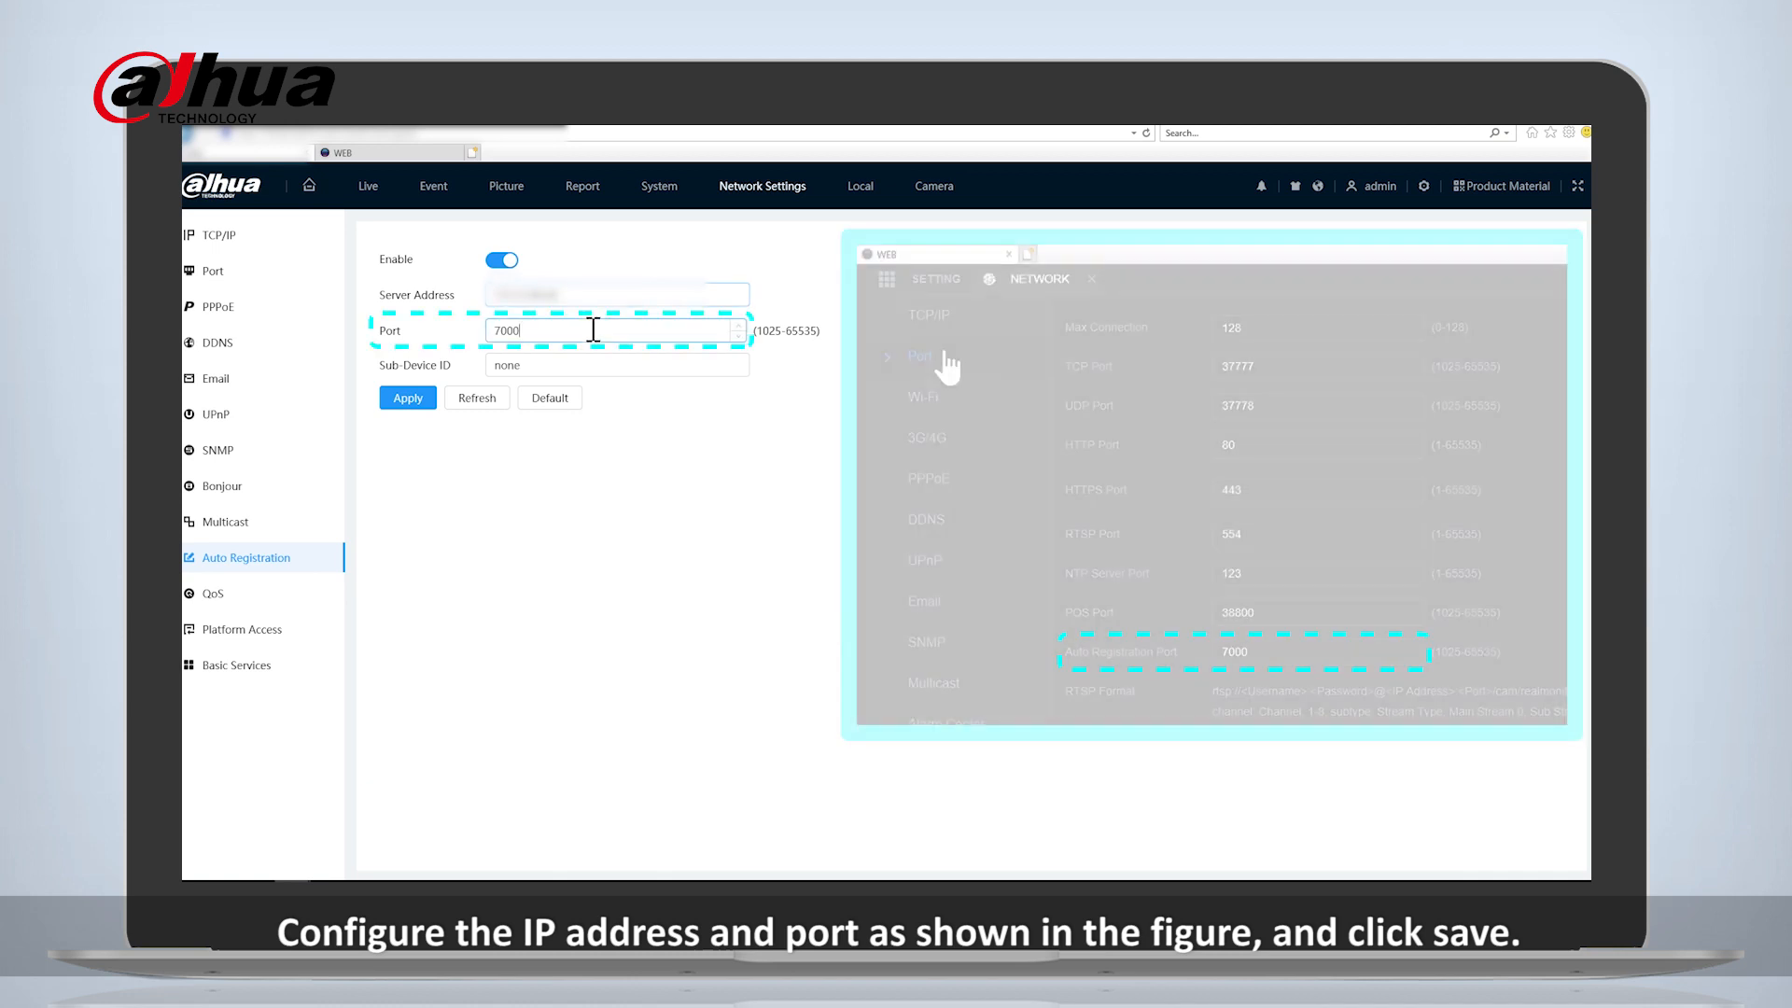
left_click(575, 361)
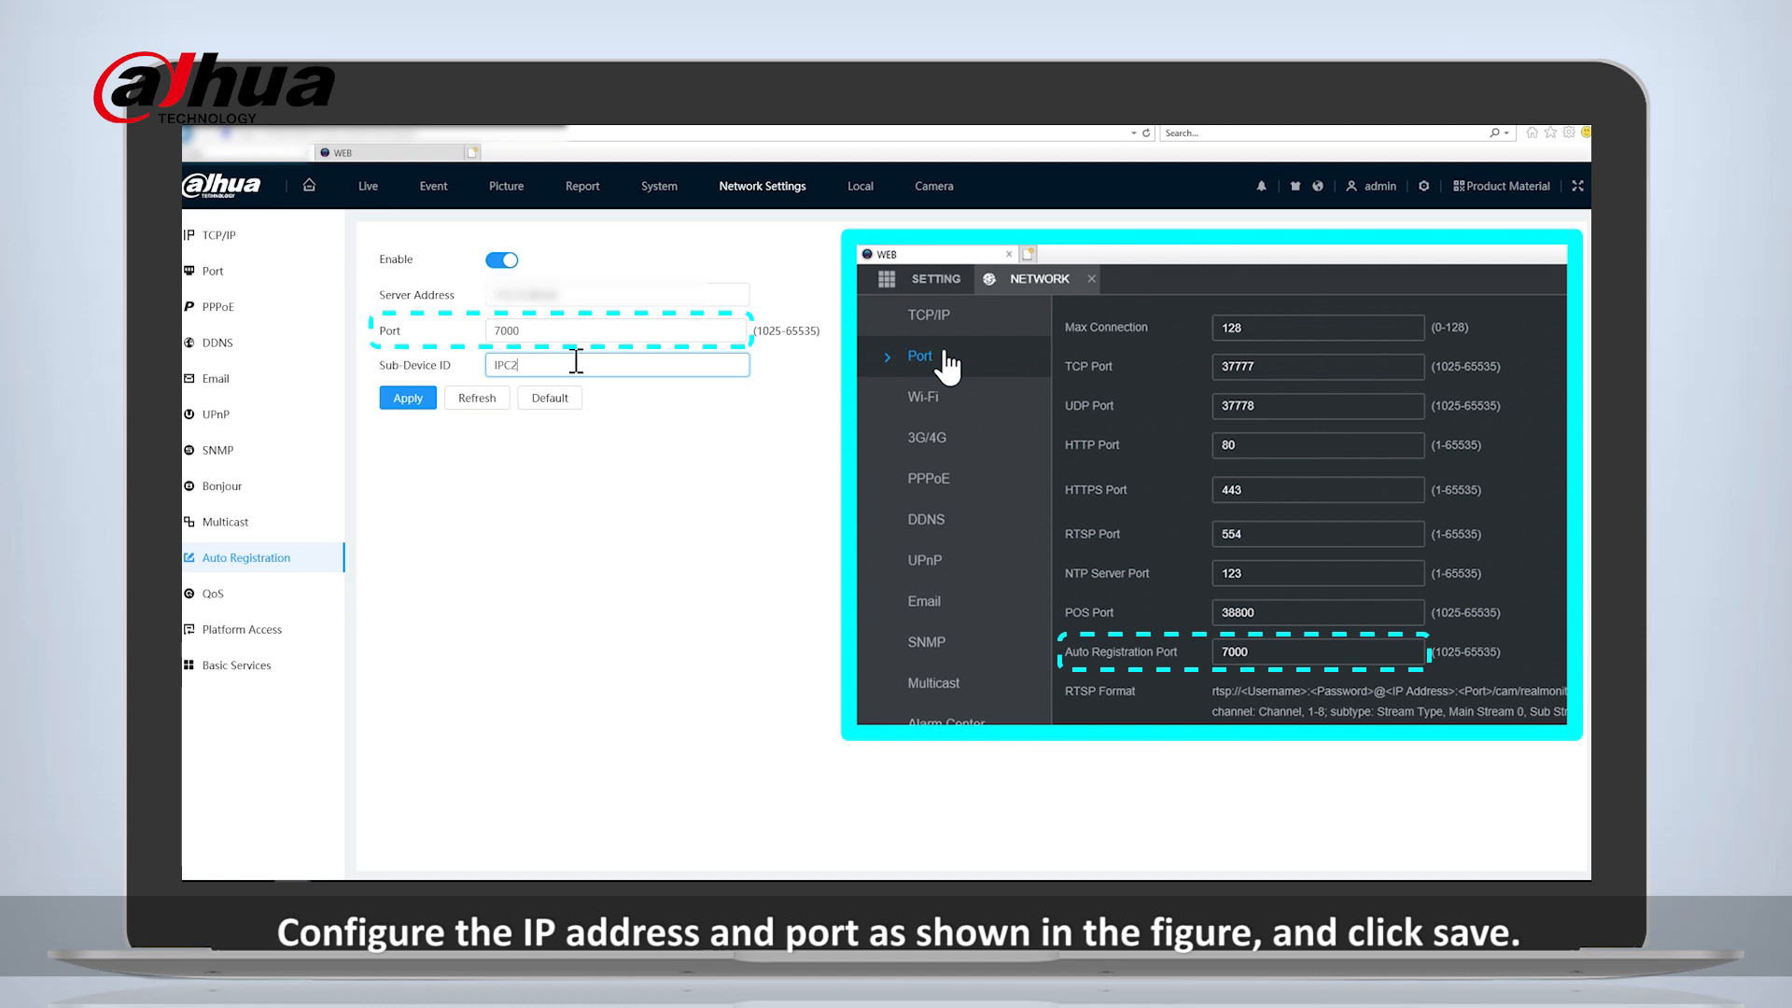
type("IPC2")
left_click(408, 398)
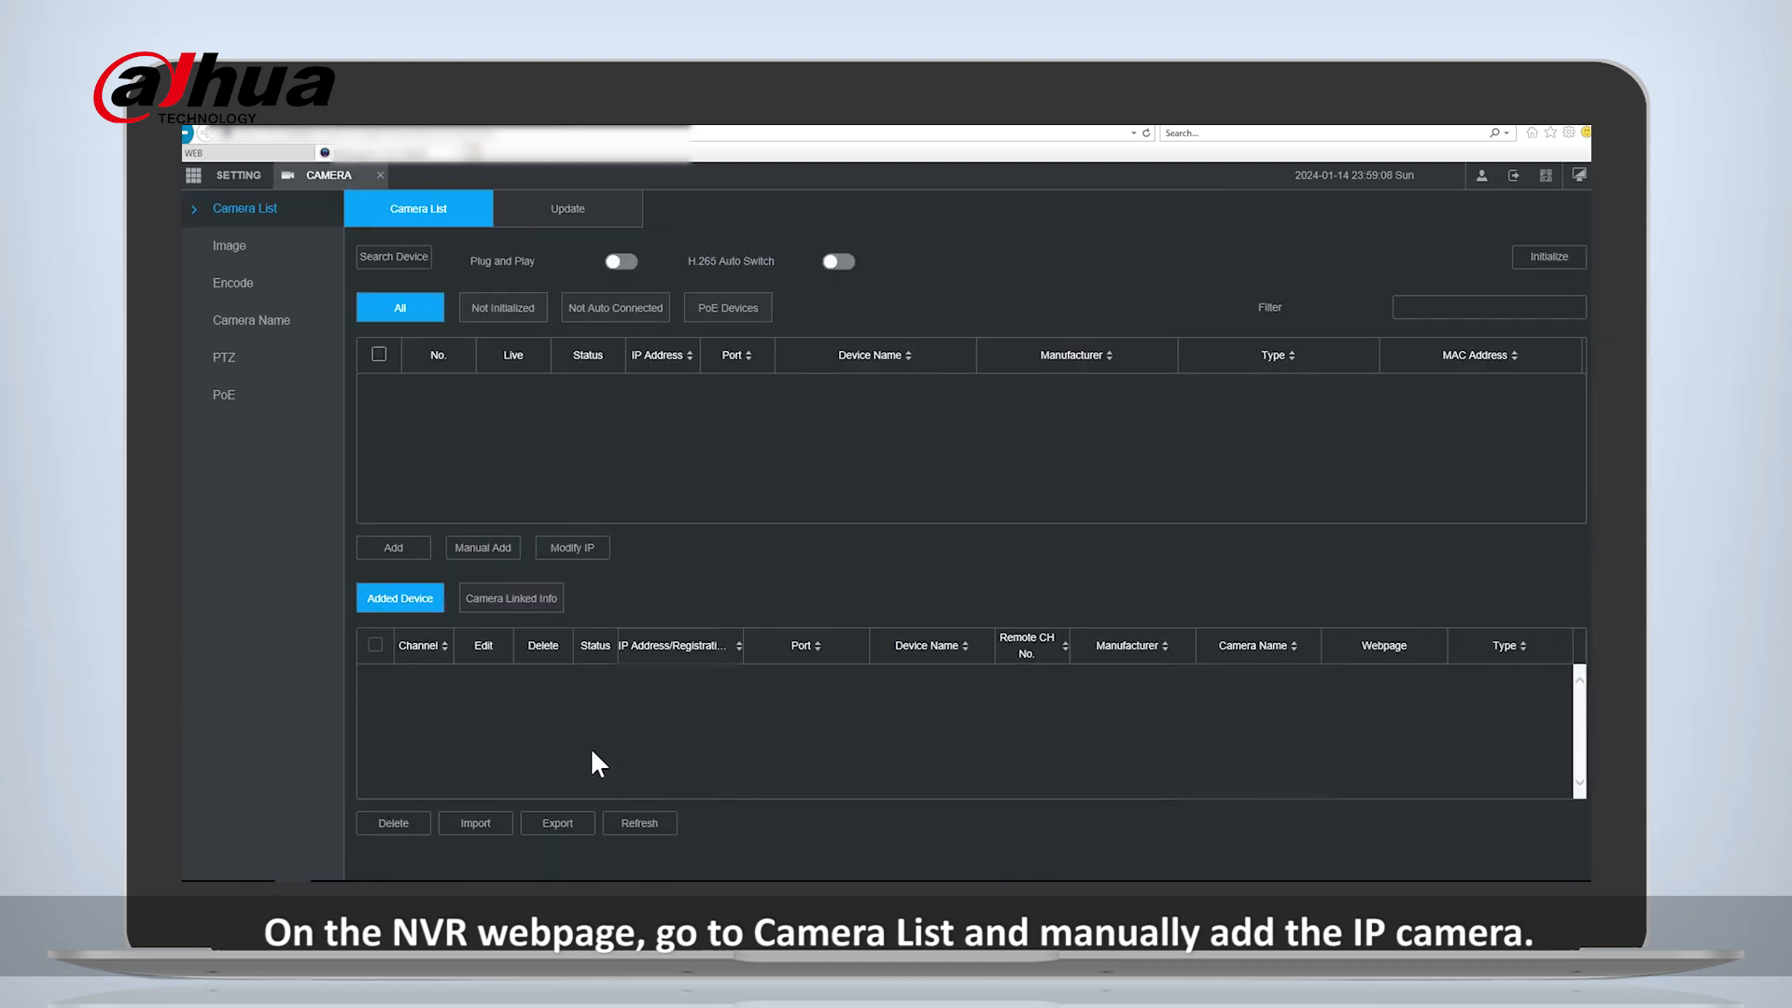
- On the NVR webpage, manually add the camera to channel 7 with manufacturer Register, Registration ID IPC2 and the device password
scroll(621, 757, "down", 1)
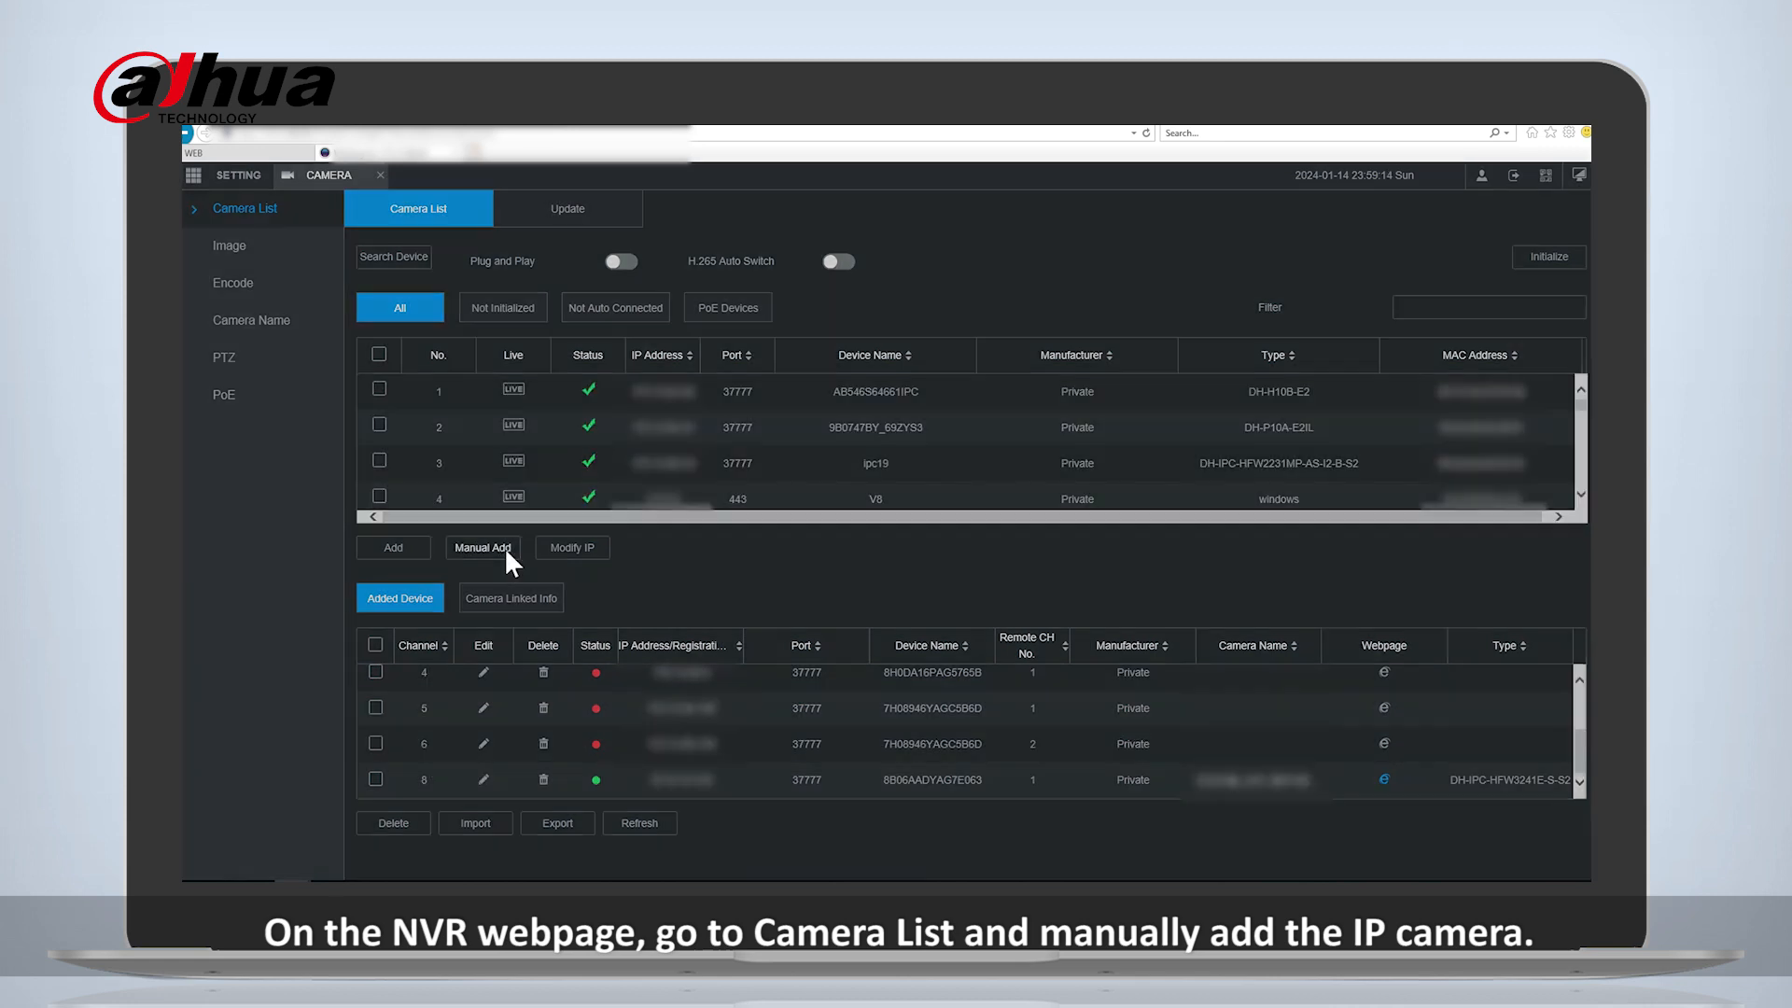
left_click(509, 553)
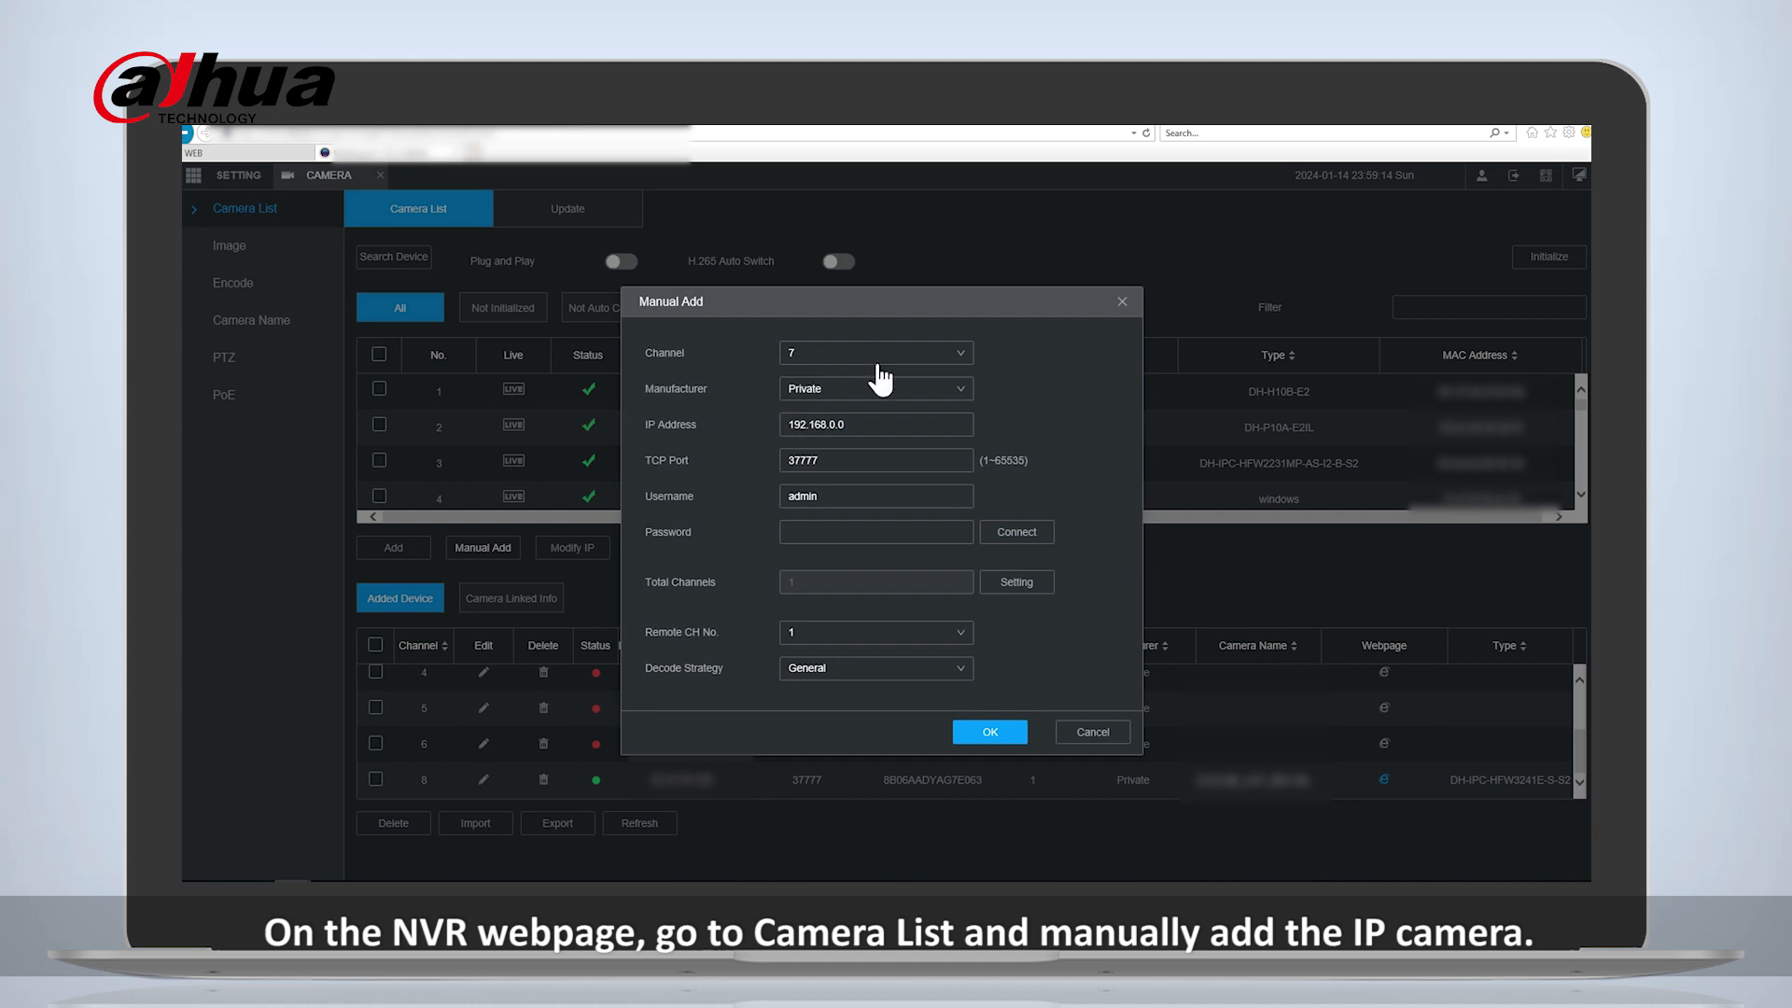
left_click(850, 390)
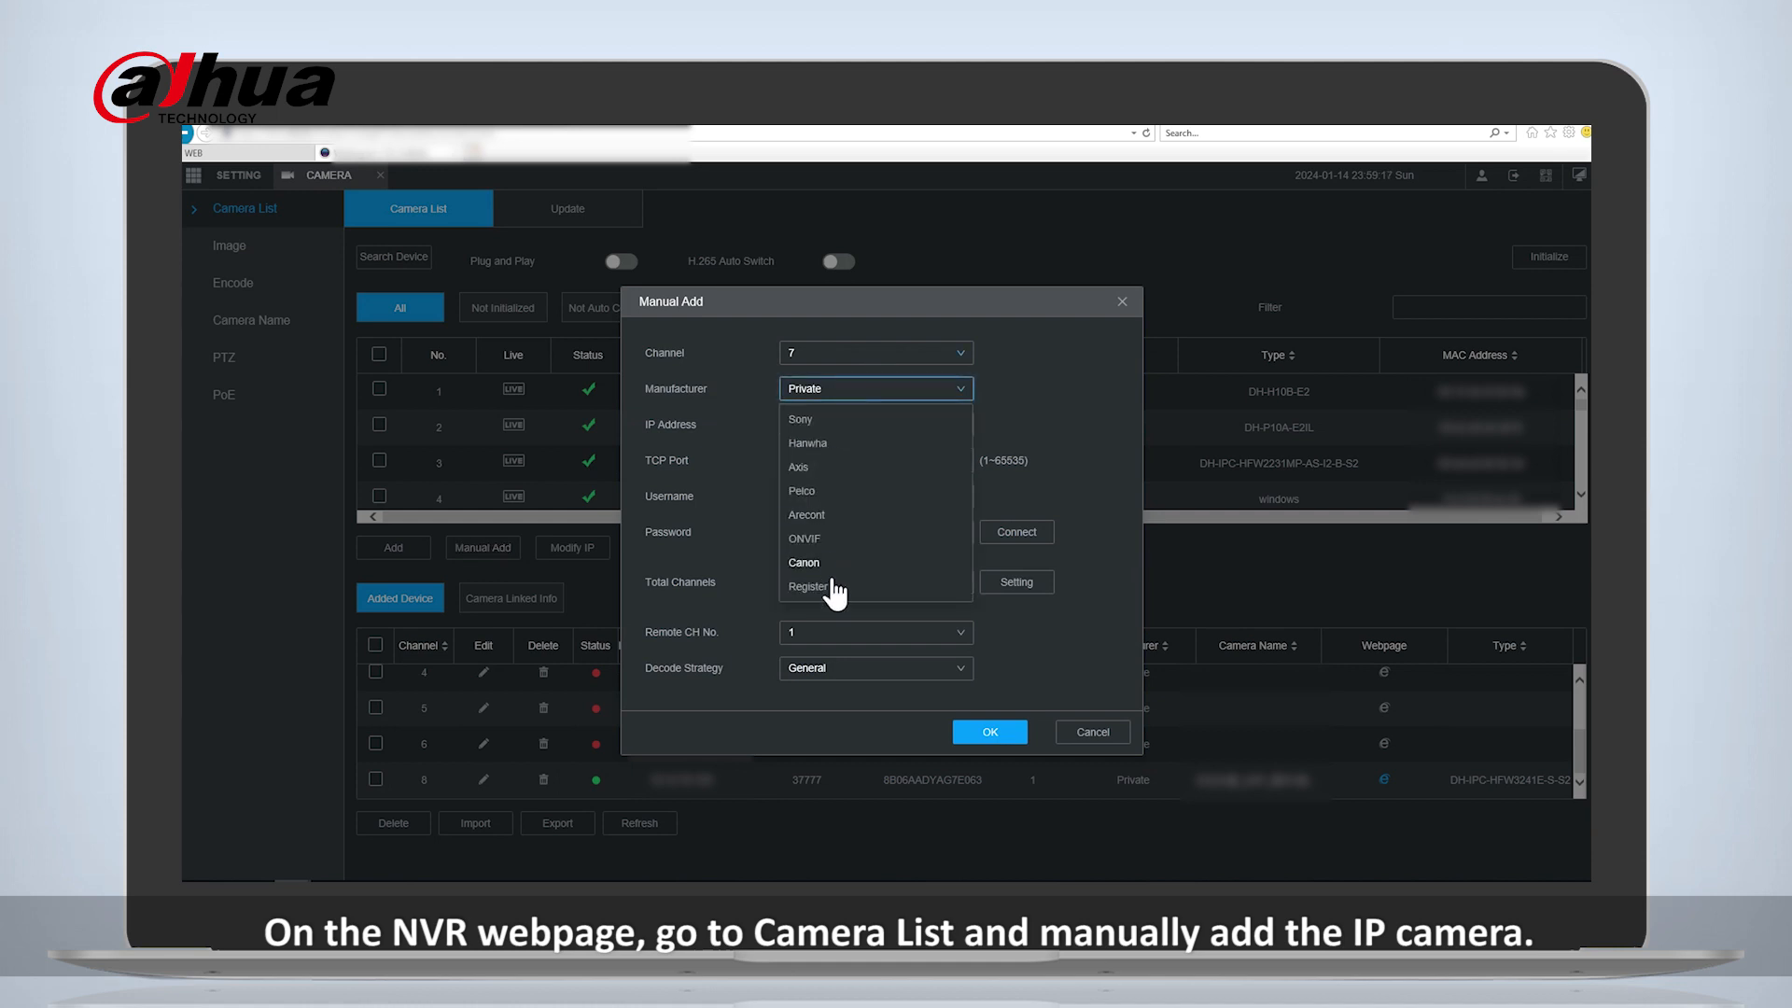
left_click(827, 579)
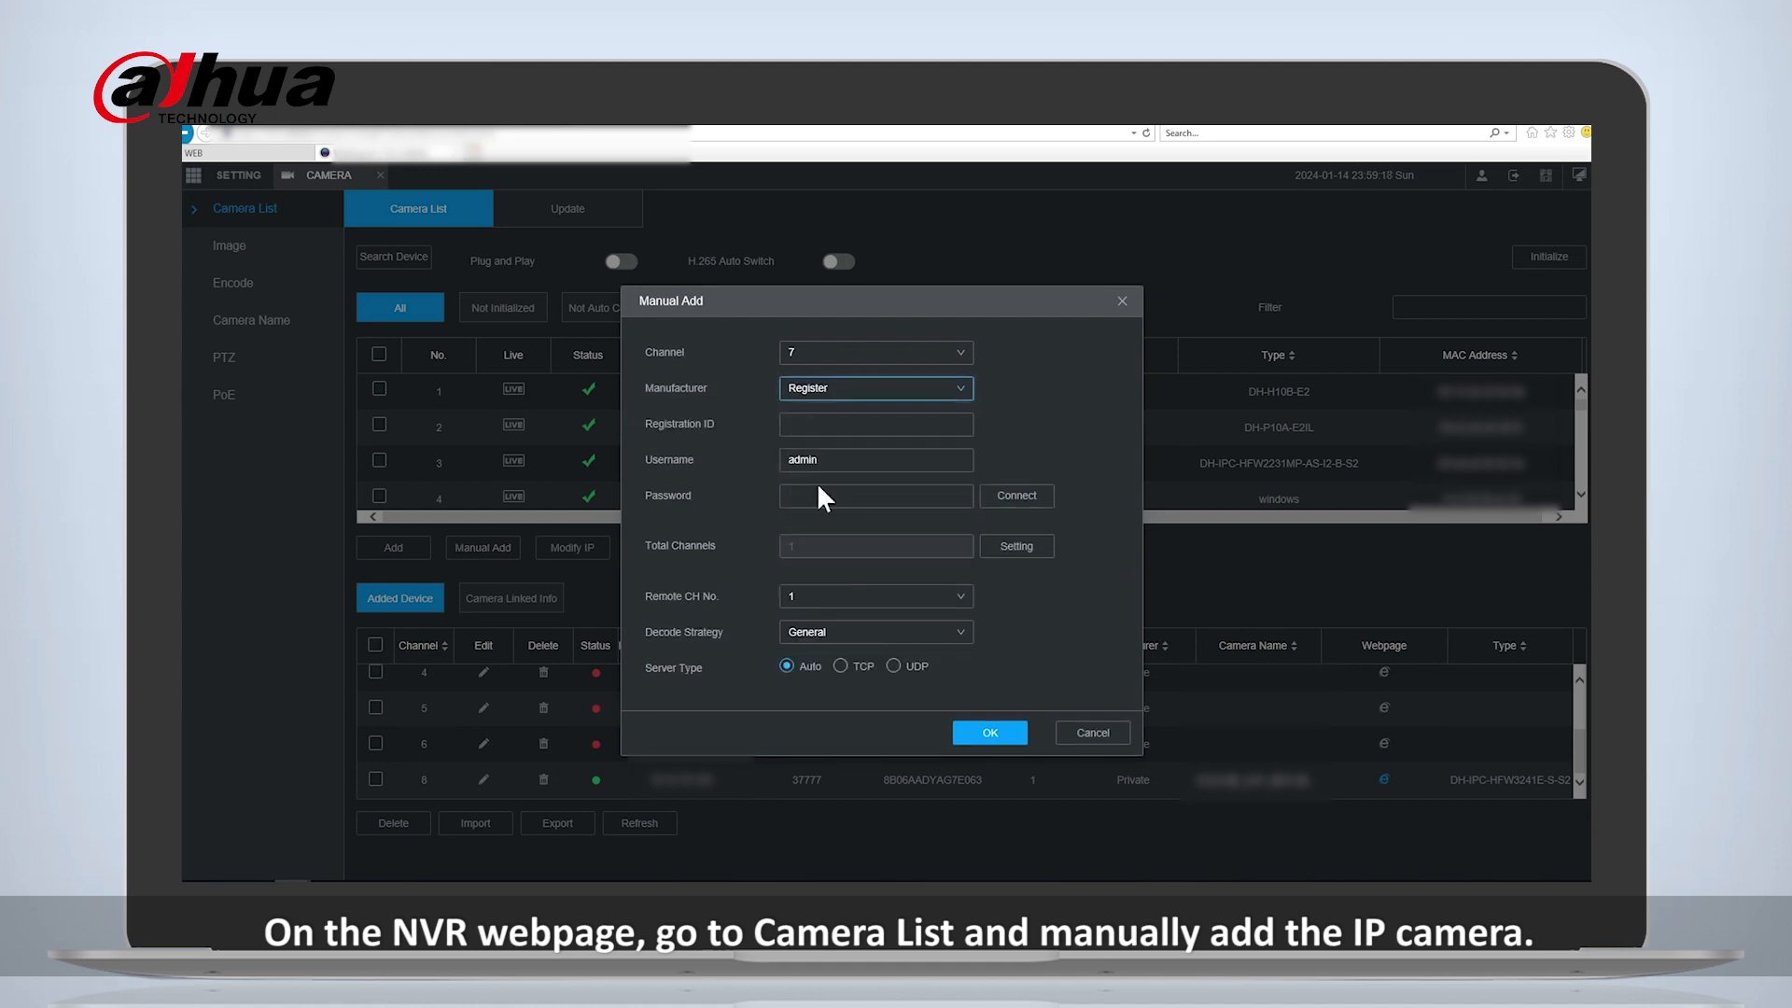
left_click(825, 428)
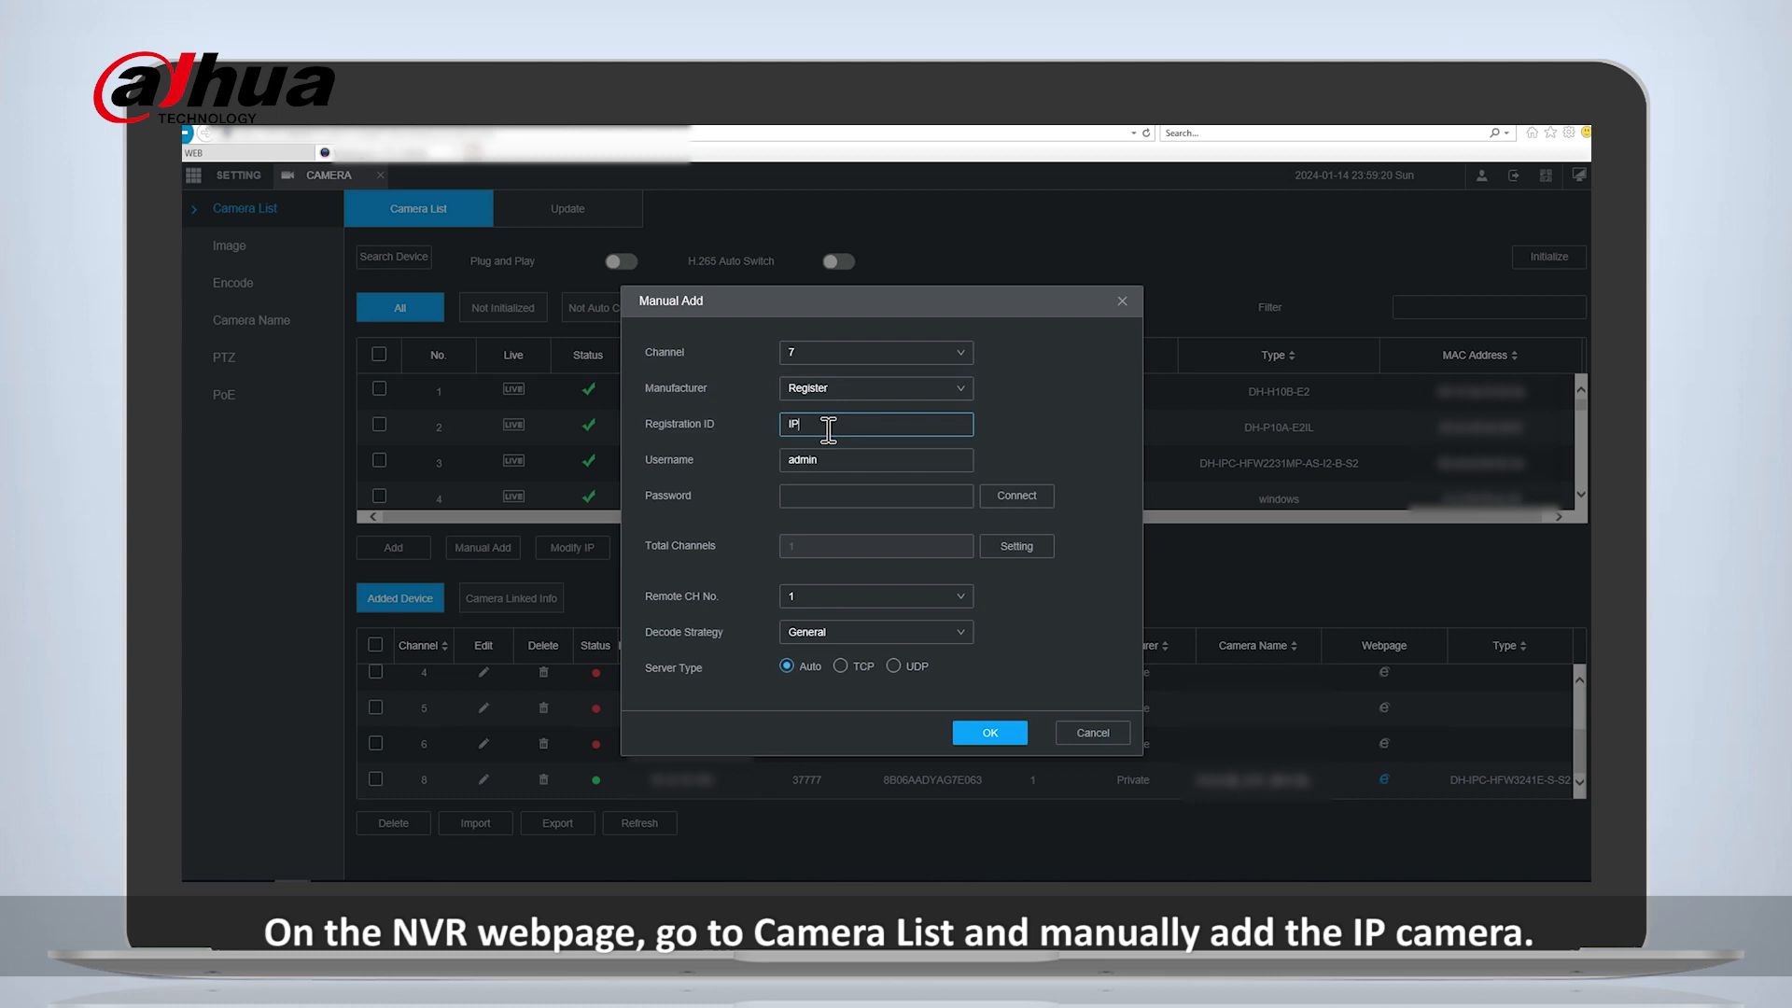
left_click(829, 495)
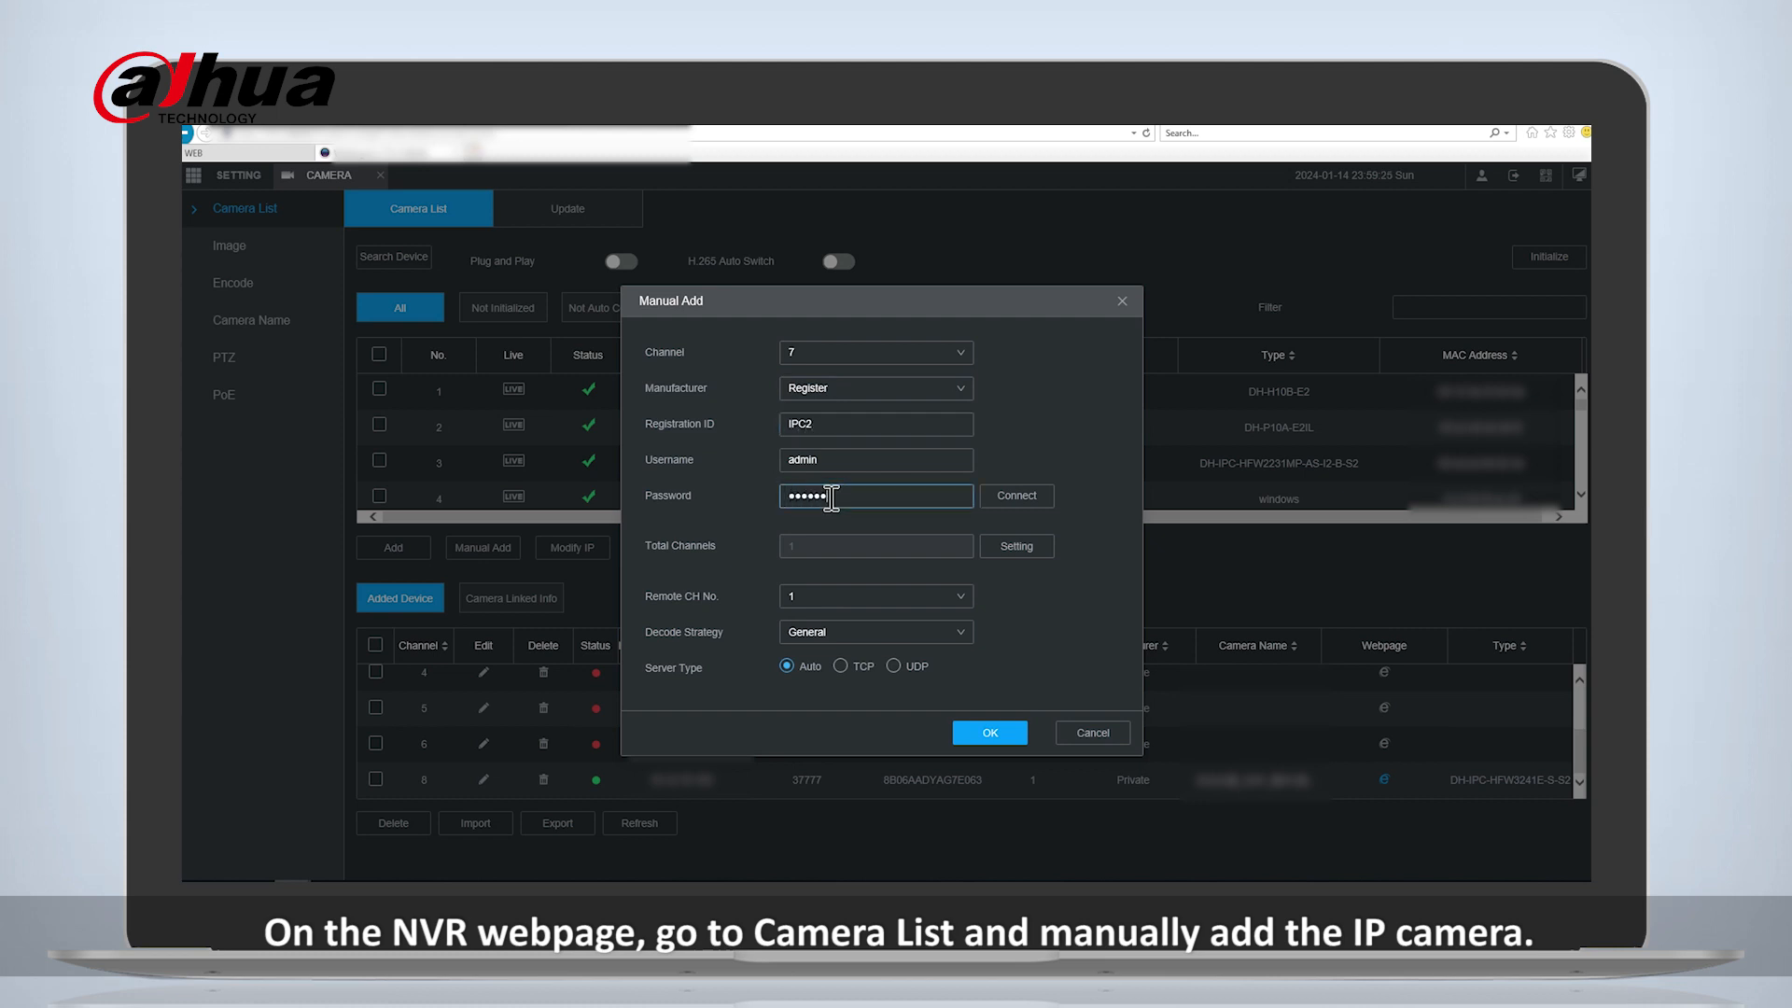
left_click(979, 737)
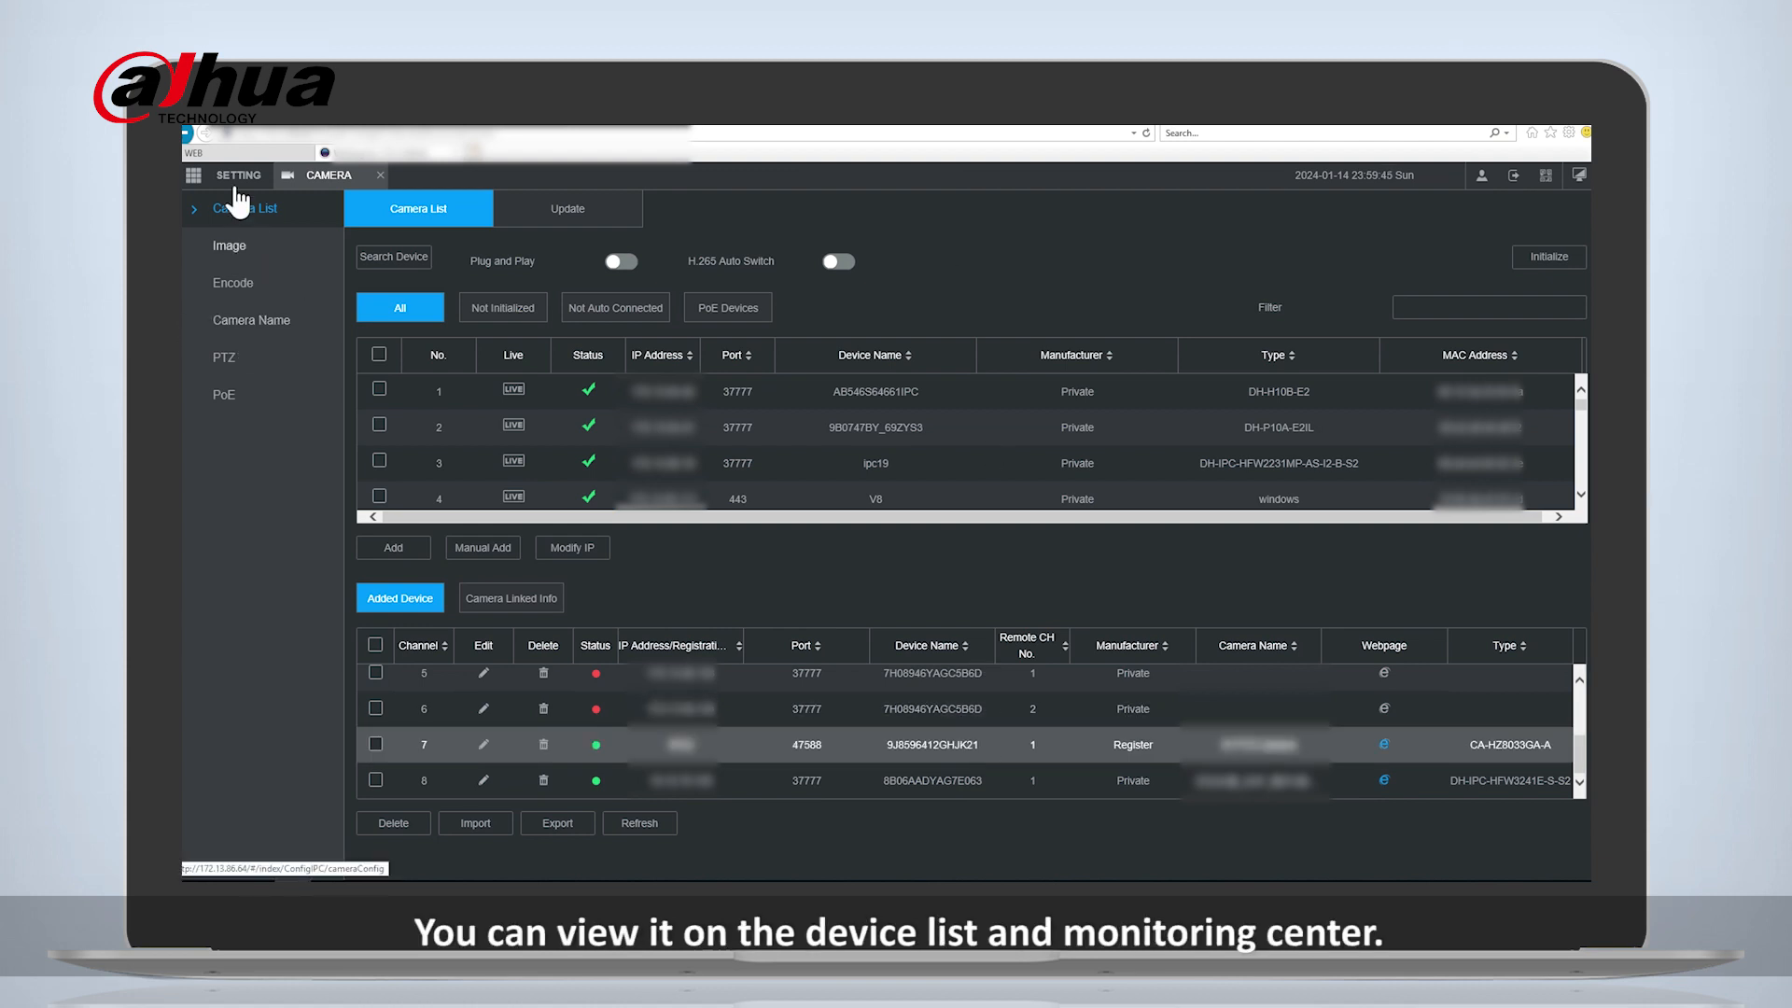
- View the live video of D7 IP PTZ Camera on the NVR, and open the live view on the camera's own webpage
left_click(1578, 177)
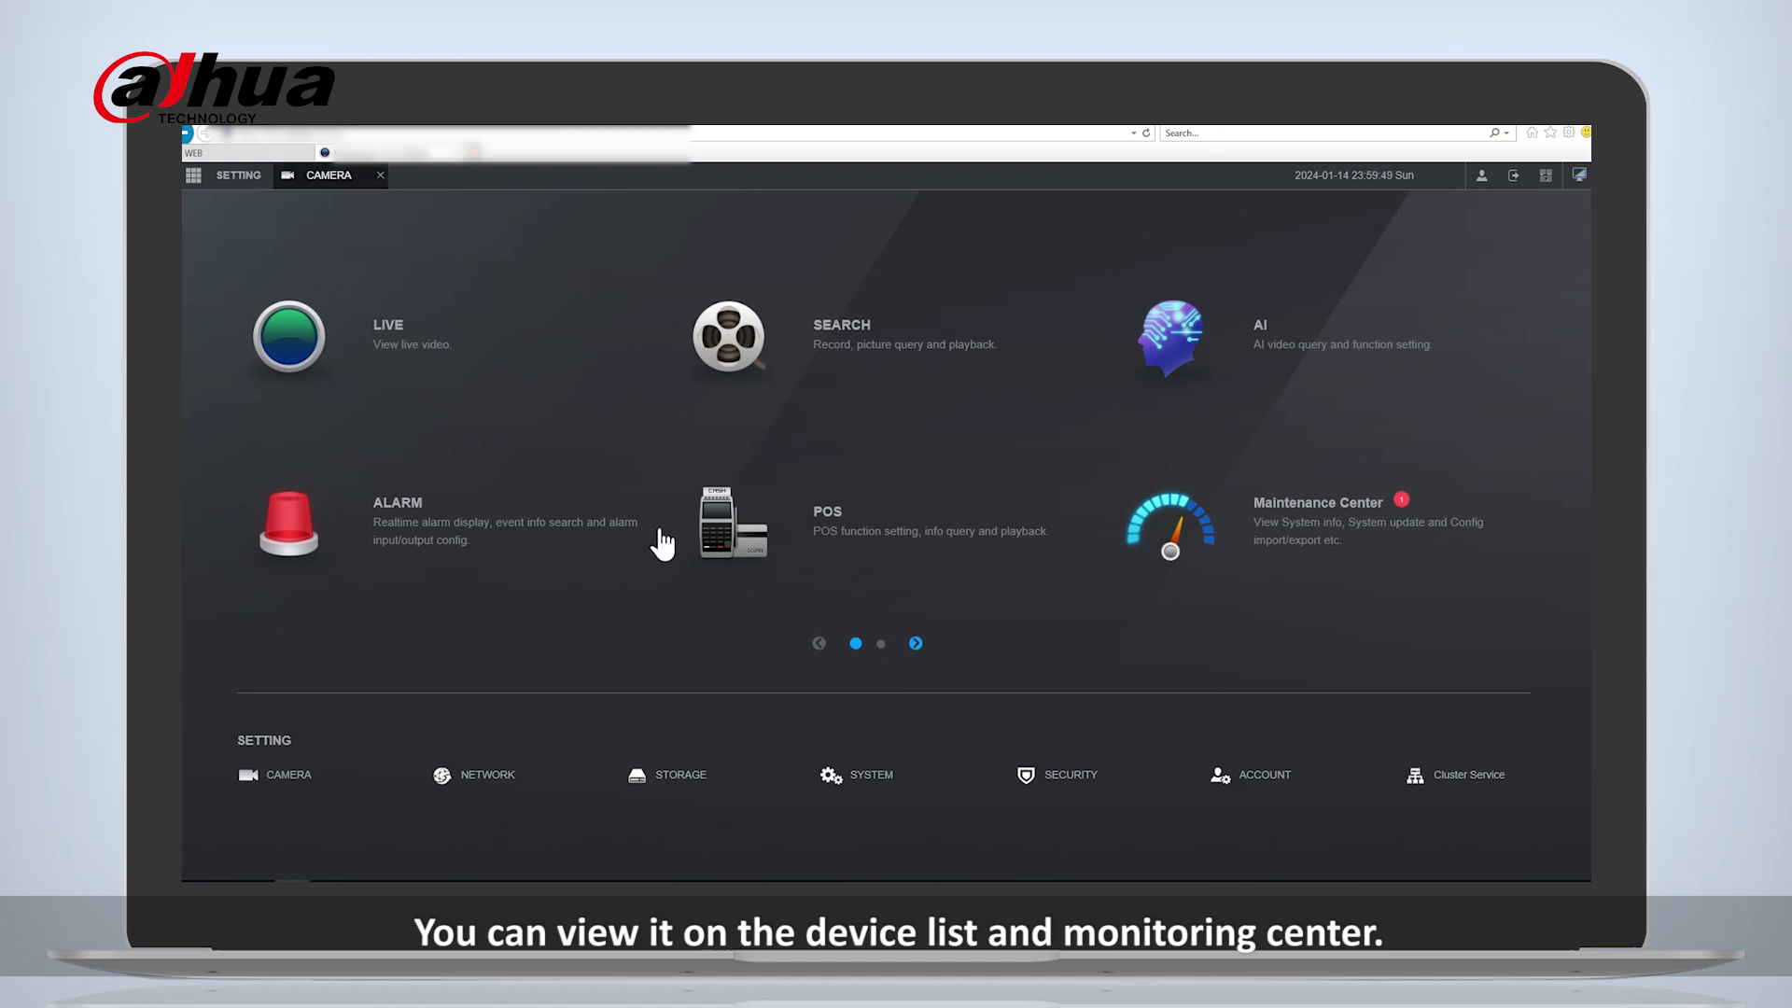
left_click(383, 352)
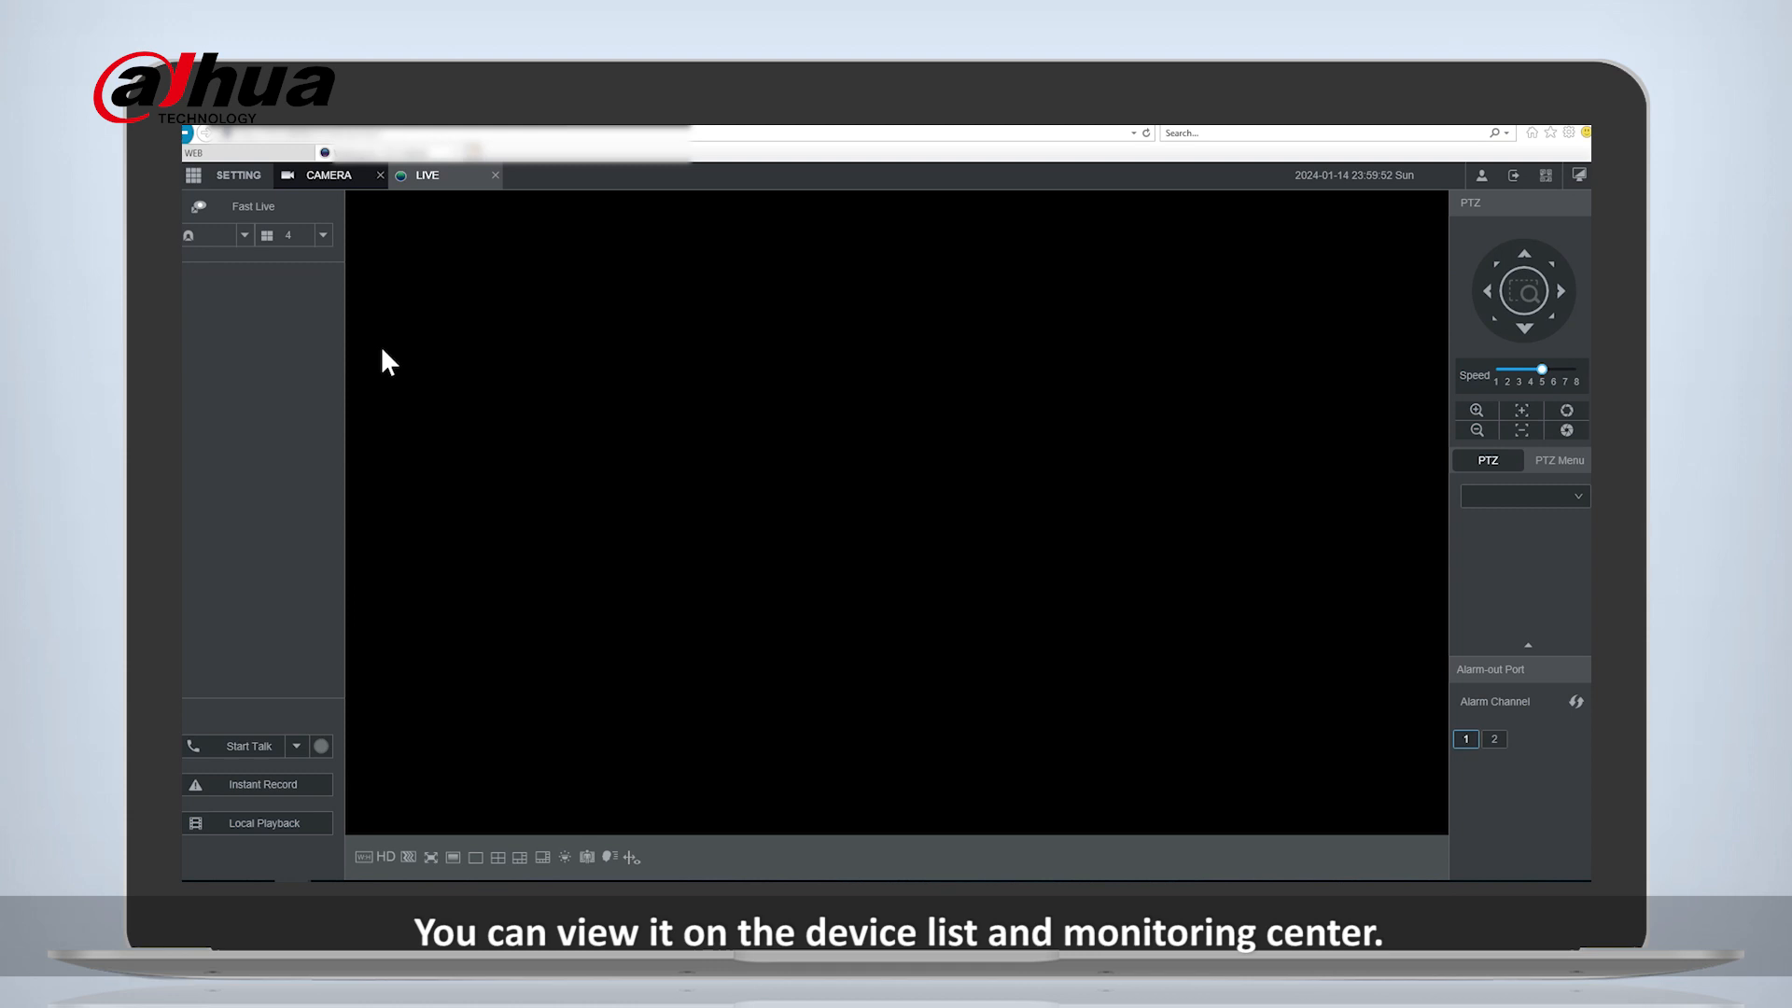
left_click(316, 412)
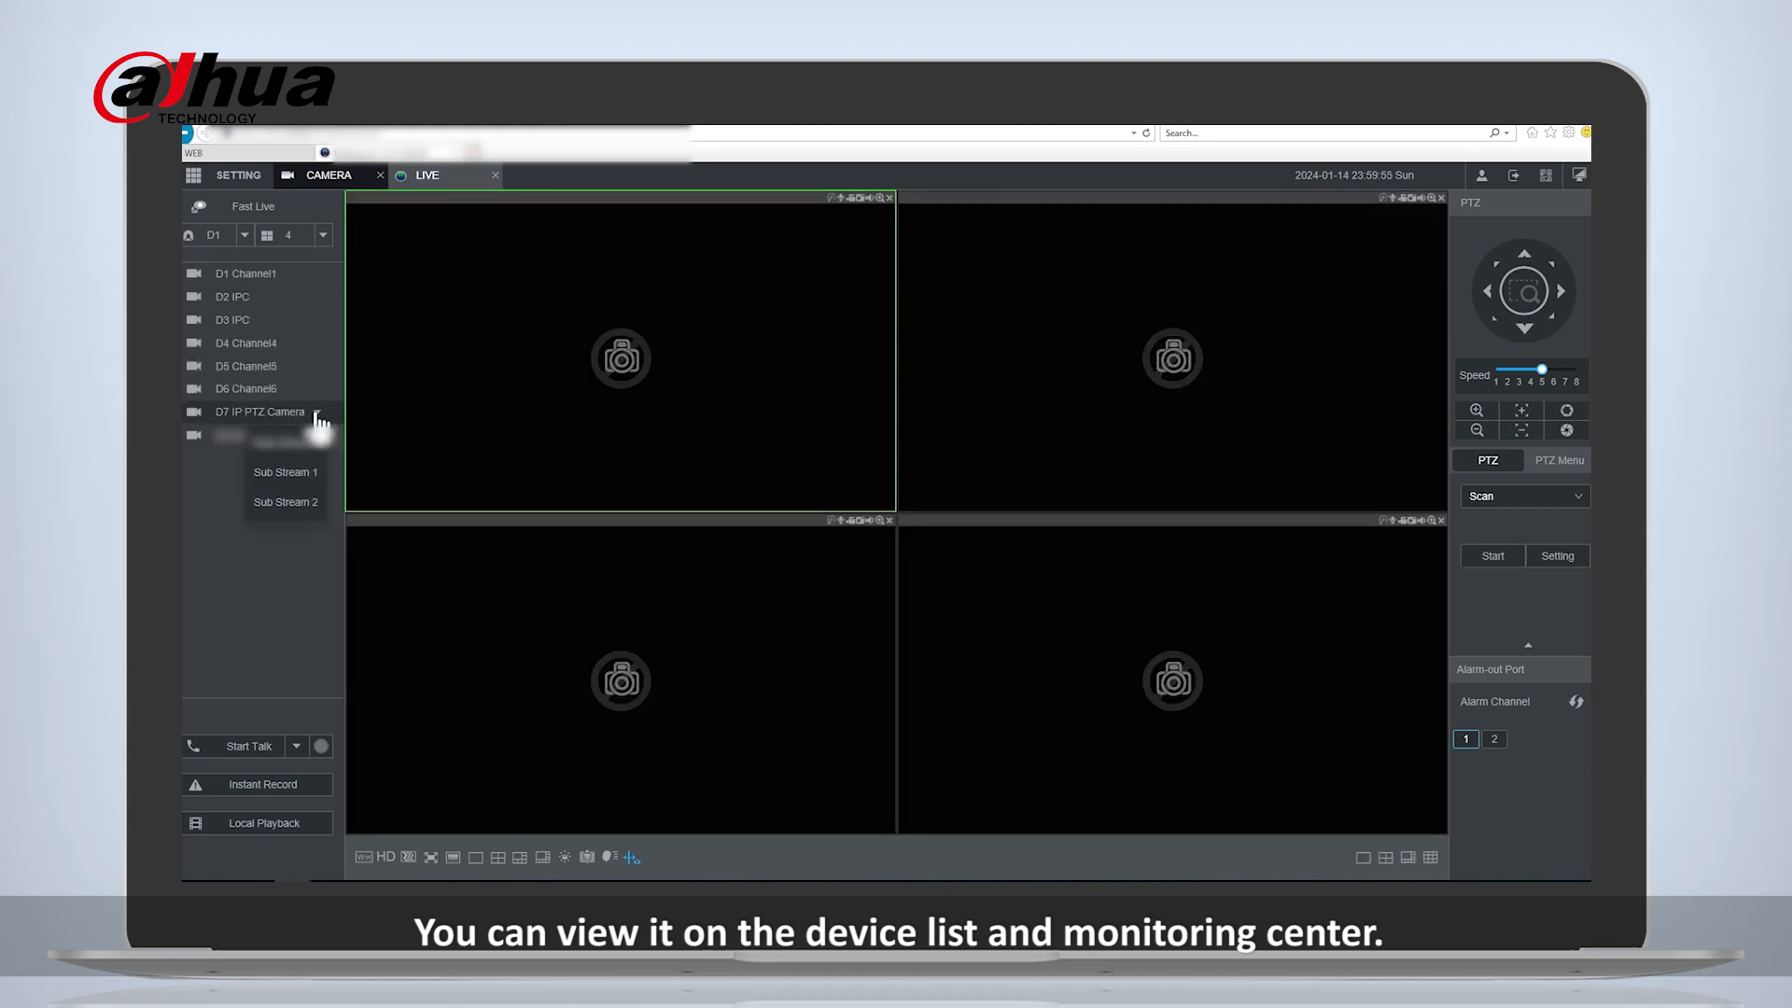
left_click(271, 412)
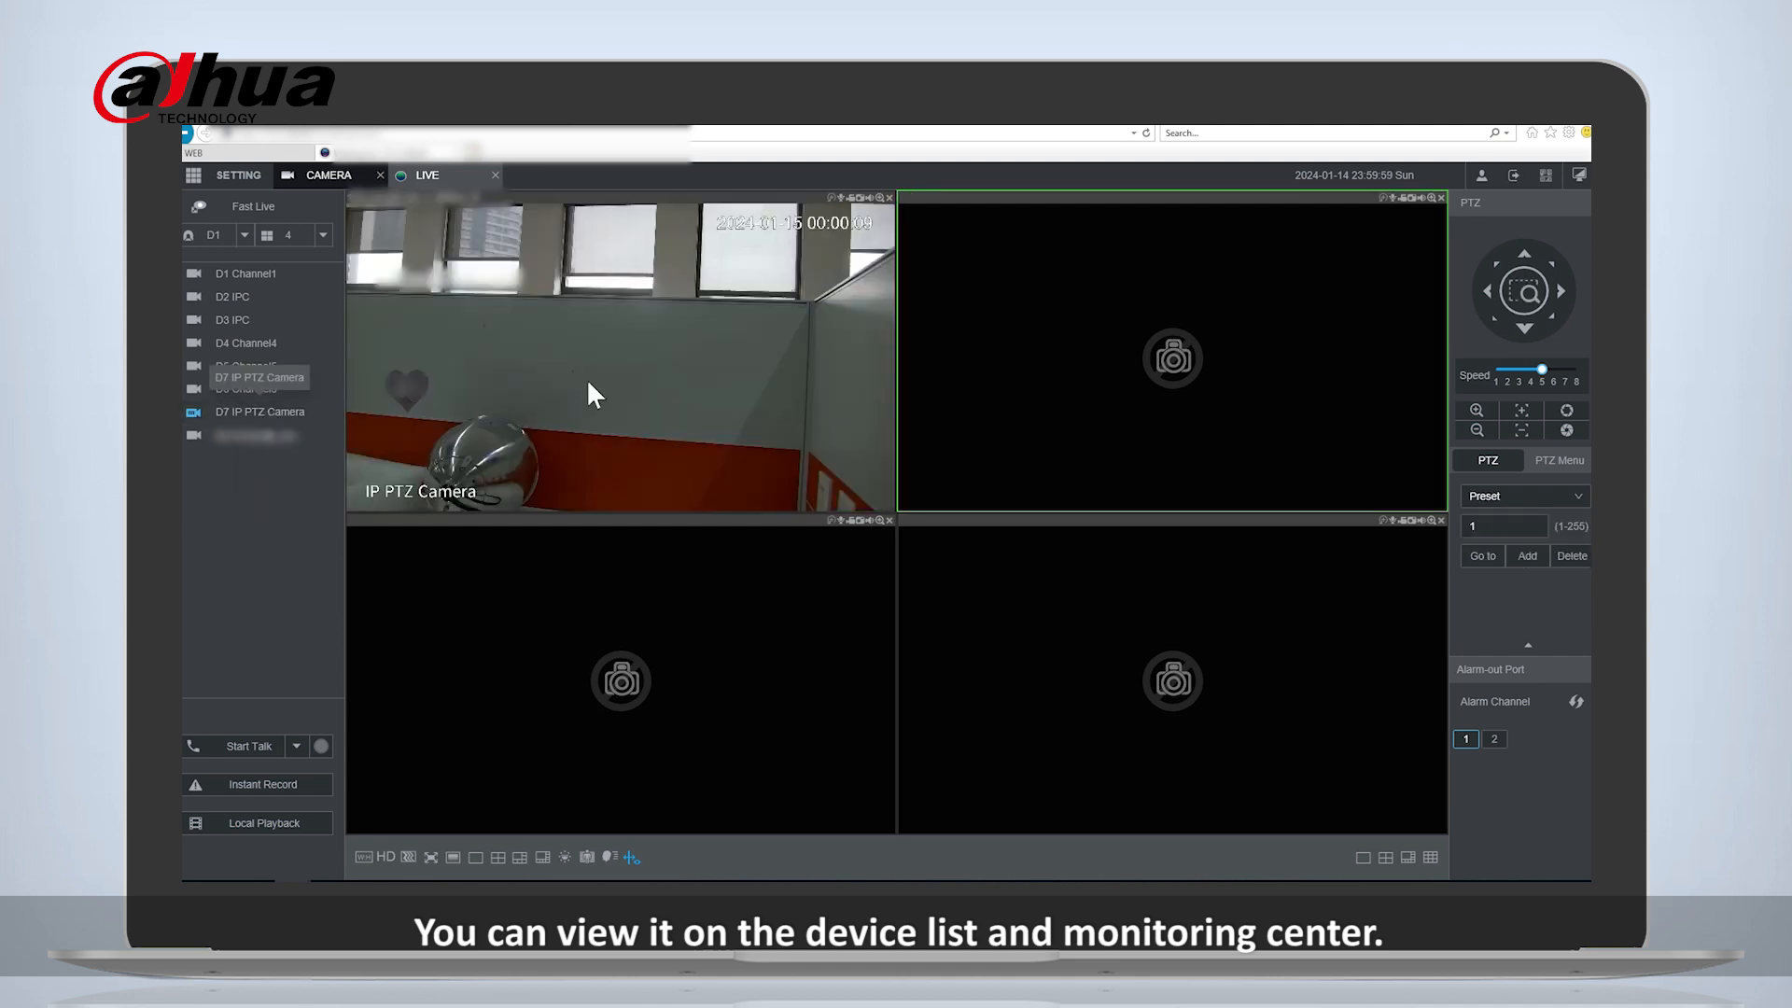
left_click(586, 378)
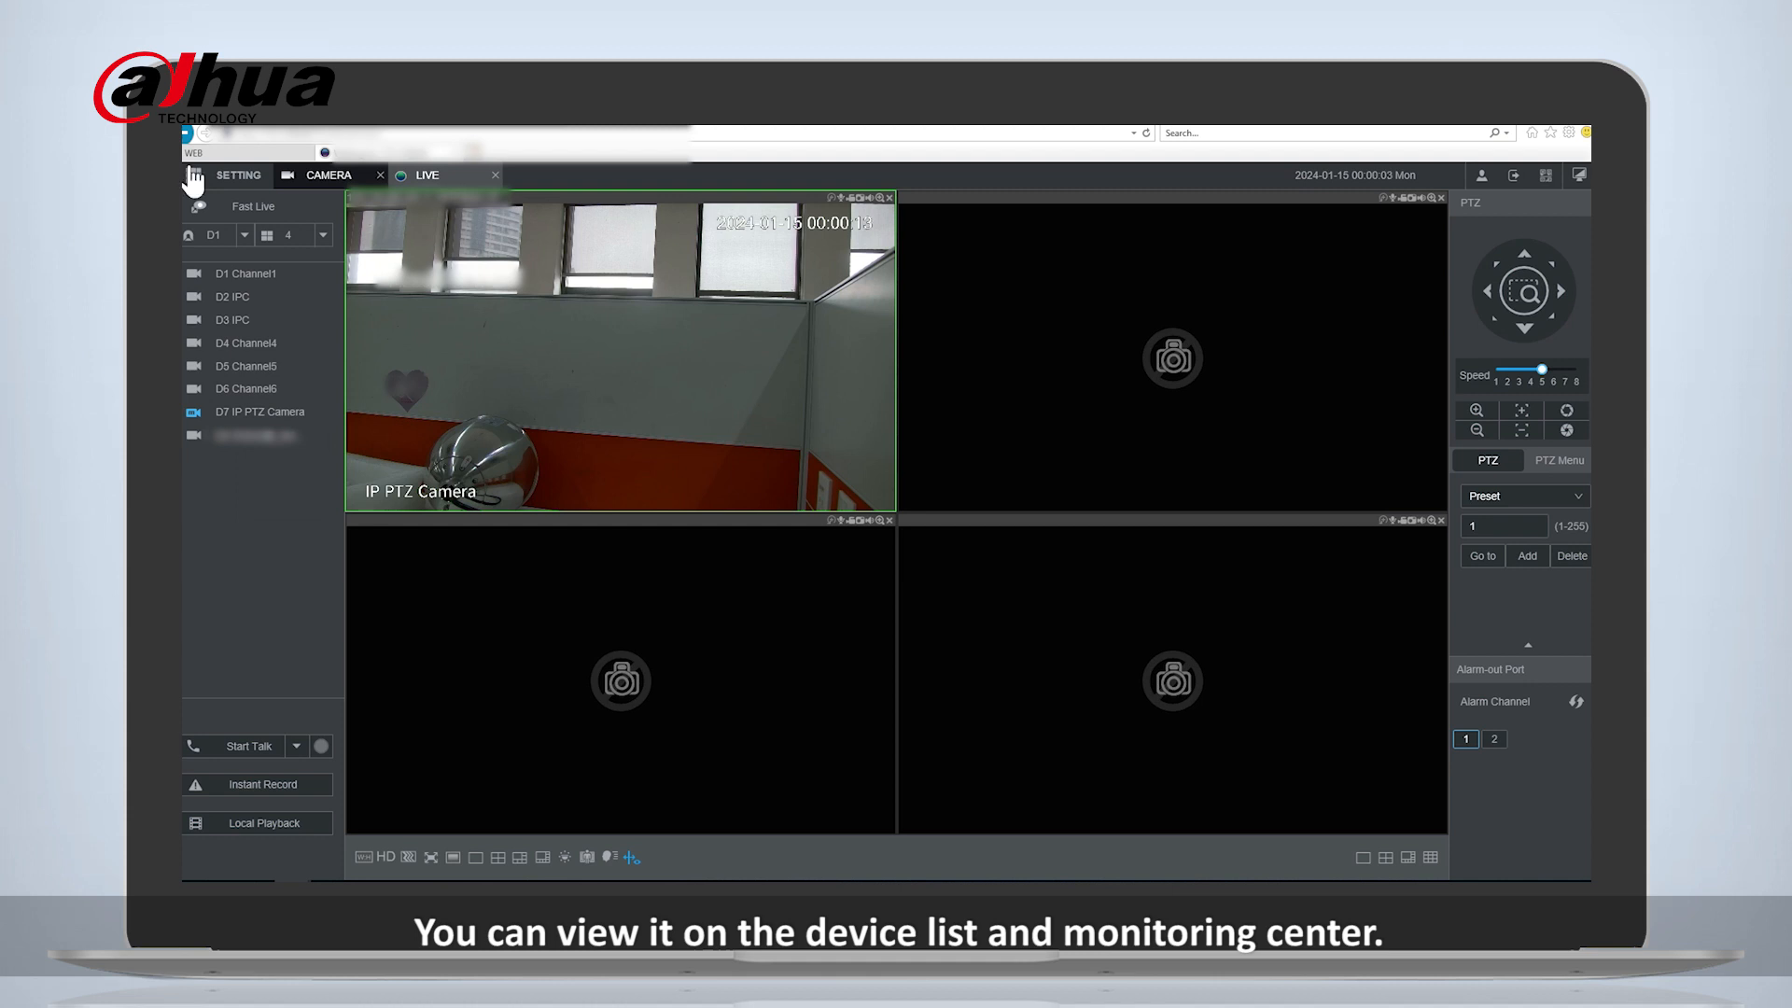
left_click(241, 161)
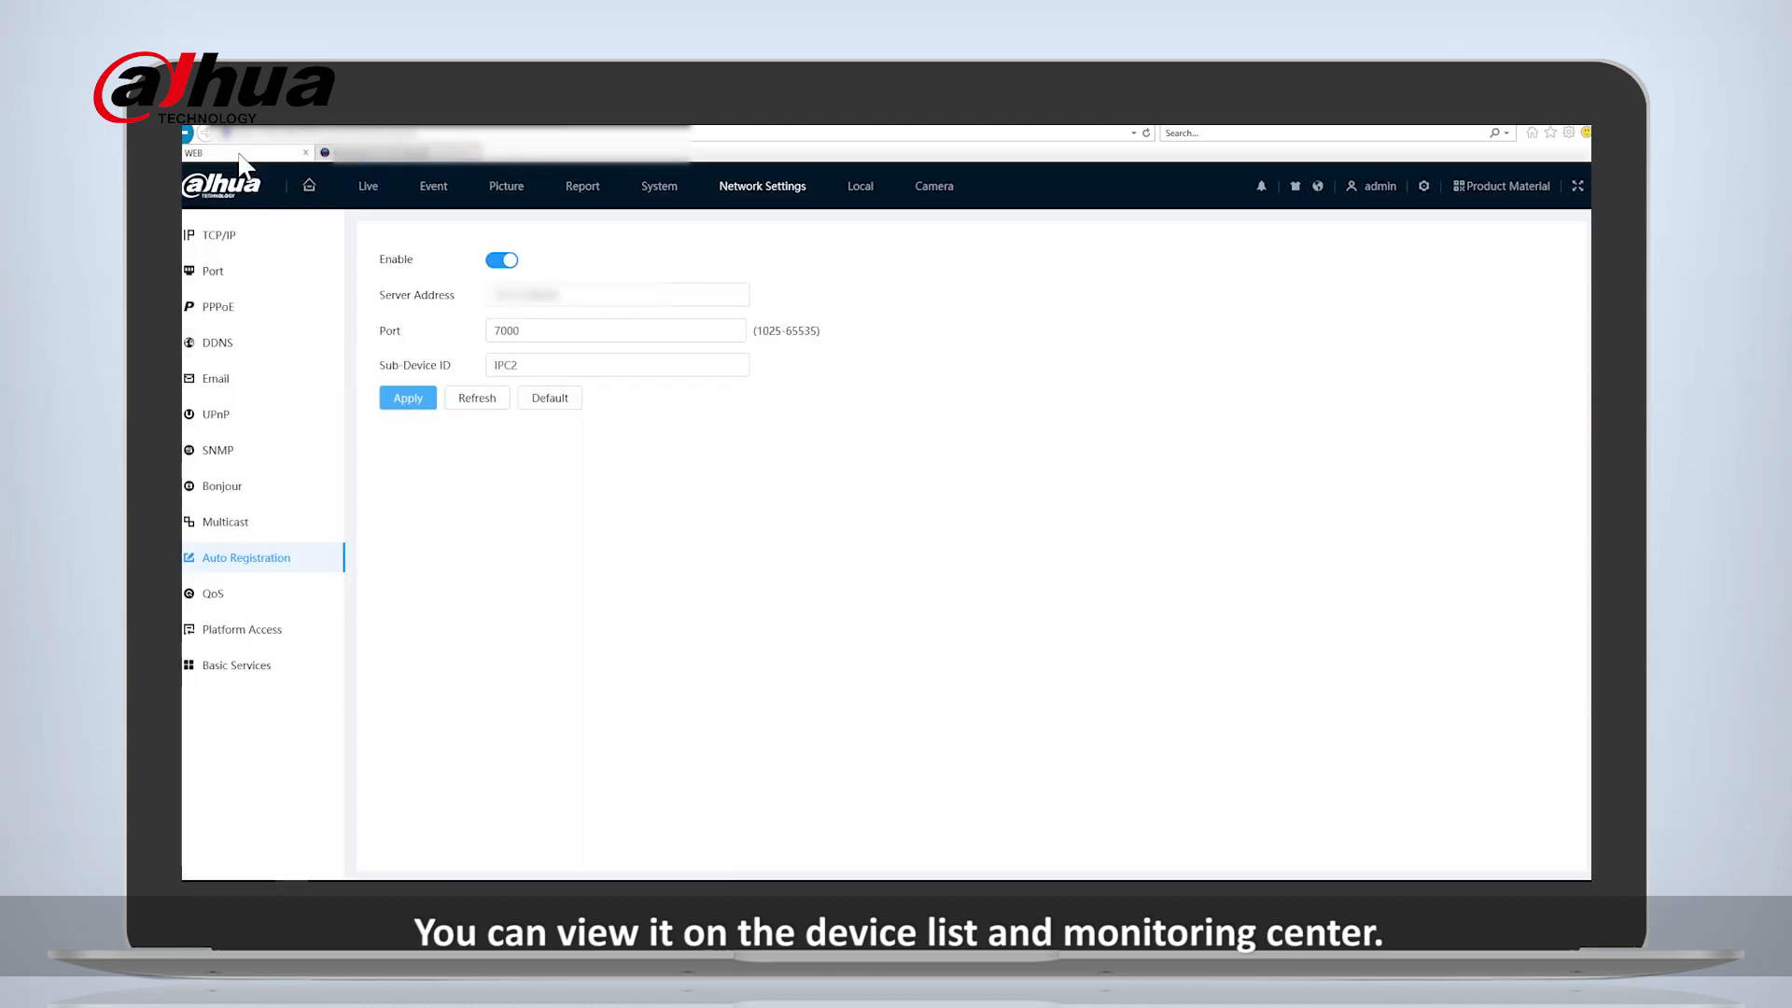
left_click(373, 198)
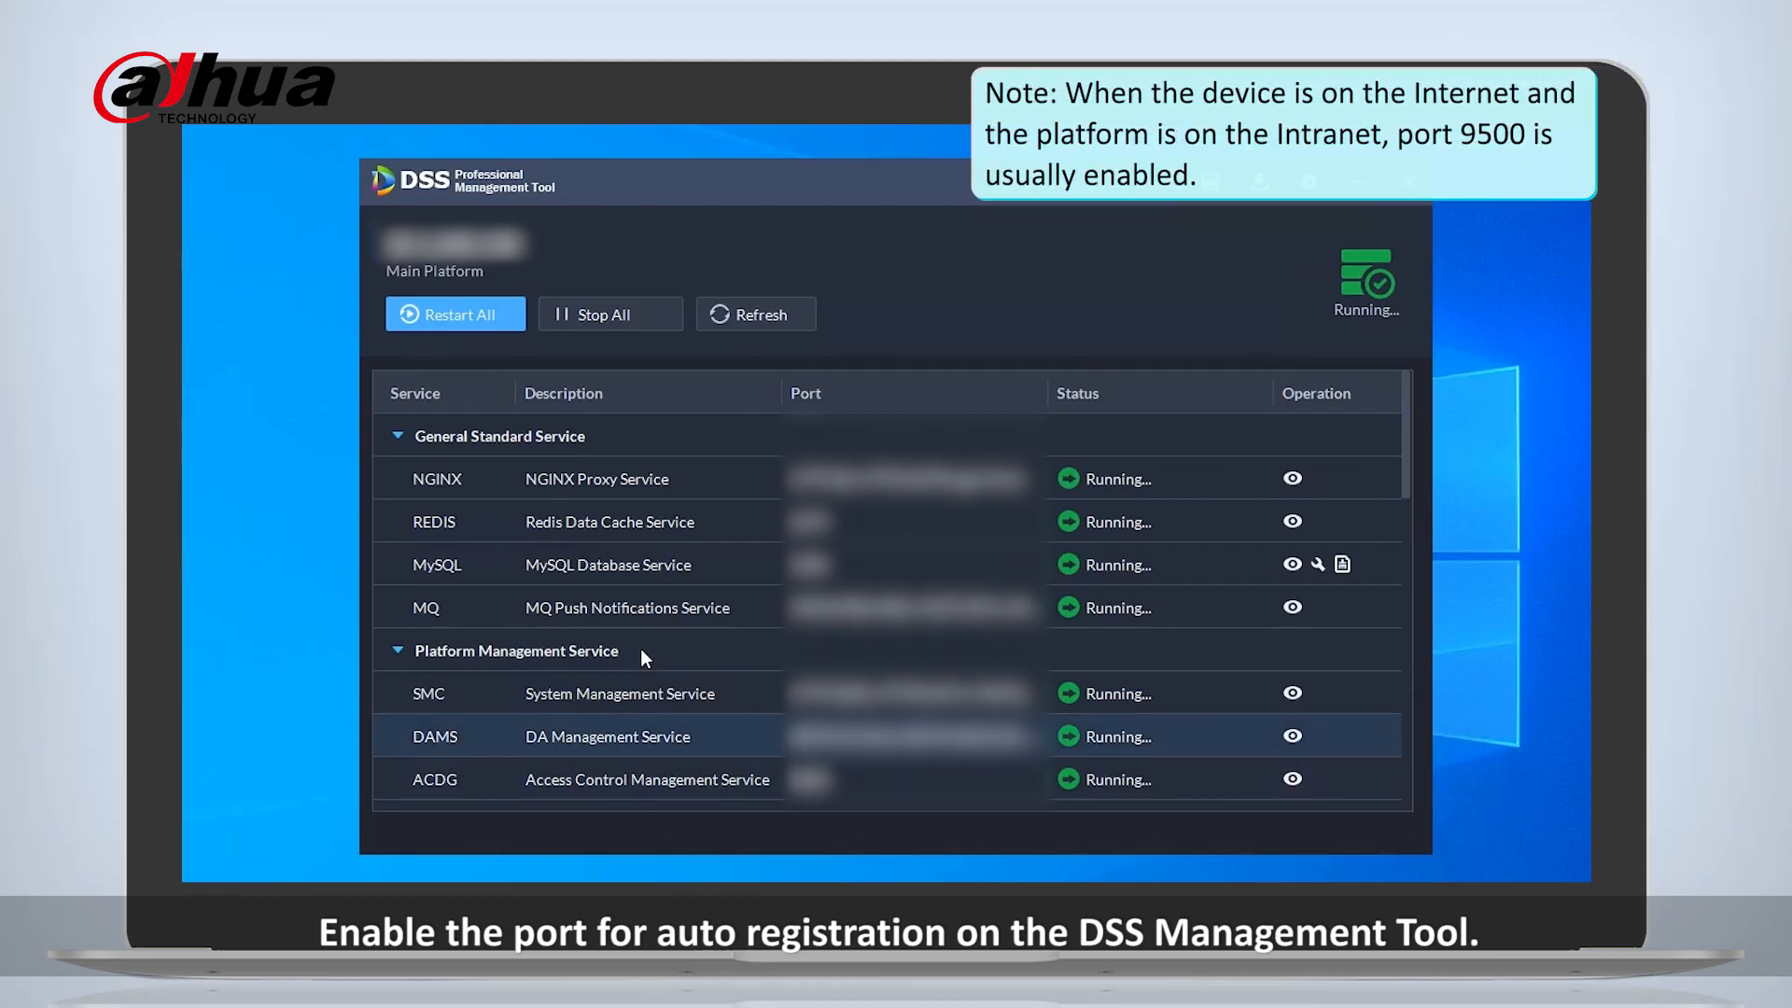
- In the DSS Management Tool, open the details of the Device Auto Registration Service (ARS) and accept port 4078
scroll(641, 654, "down", 3)
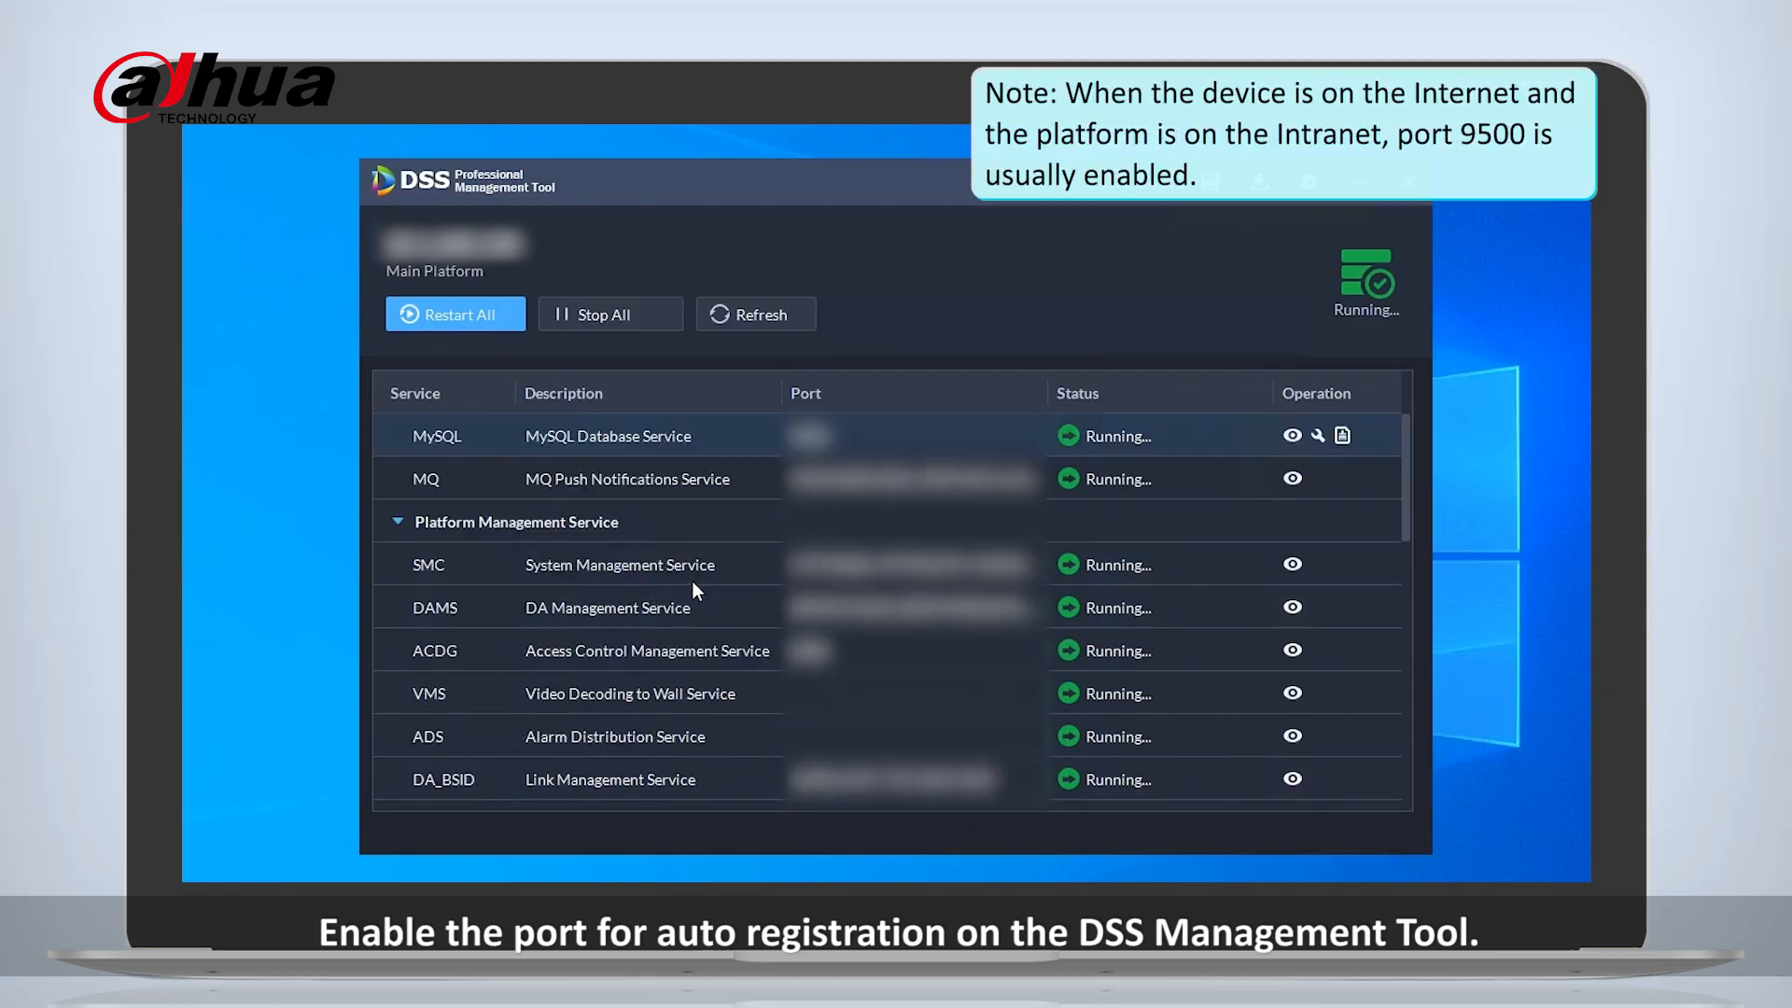
scroll(617, 753, "down", 1)
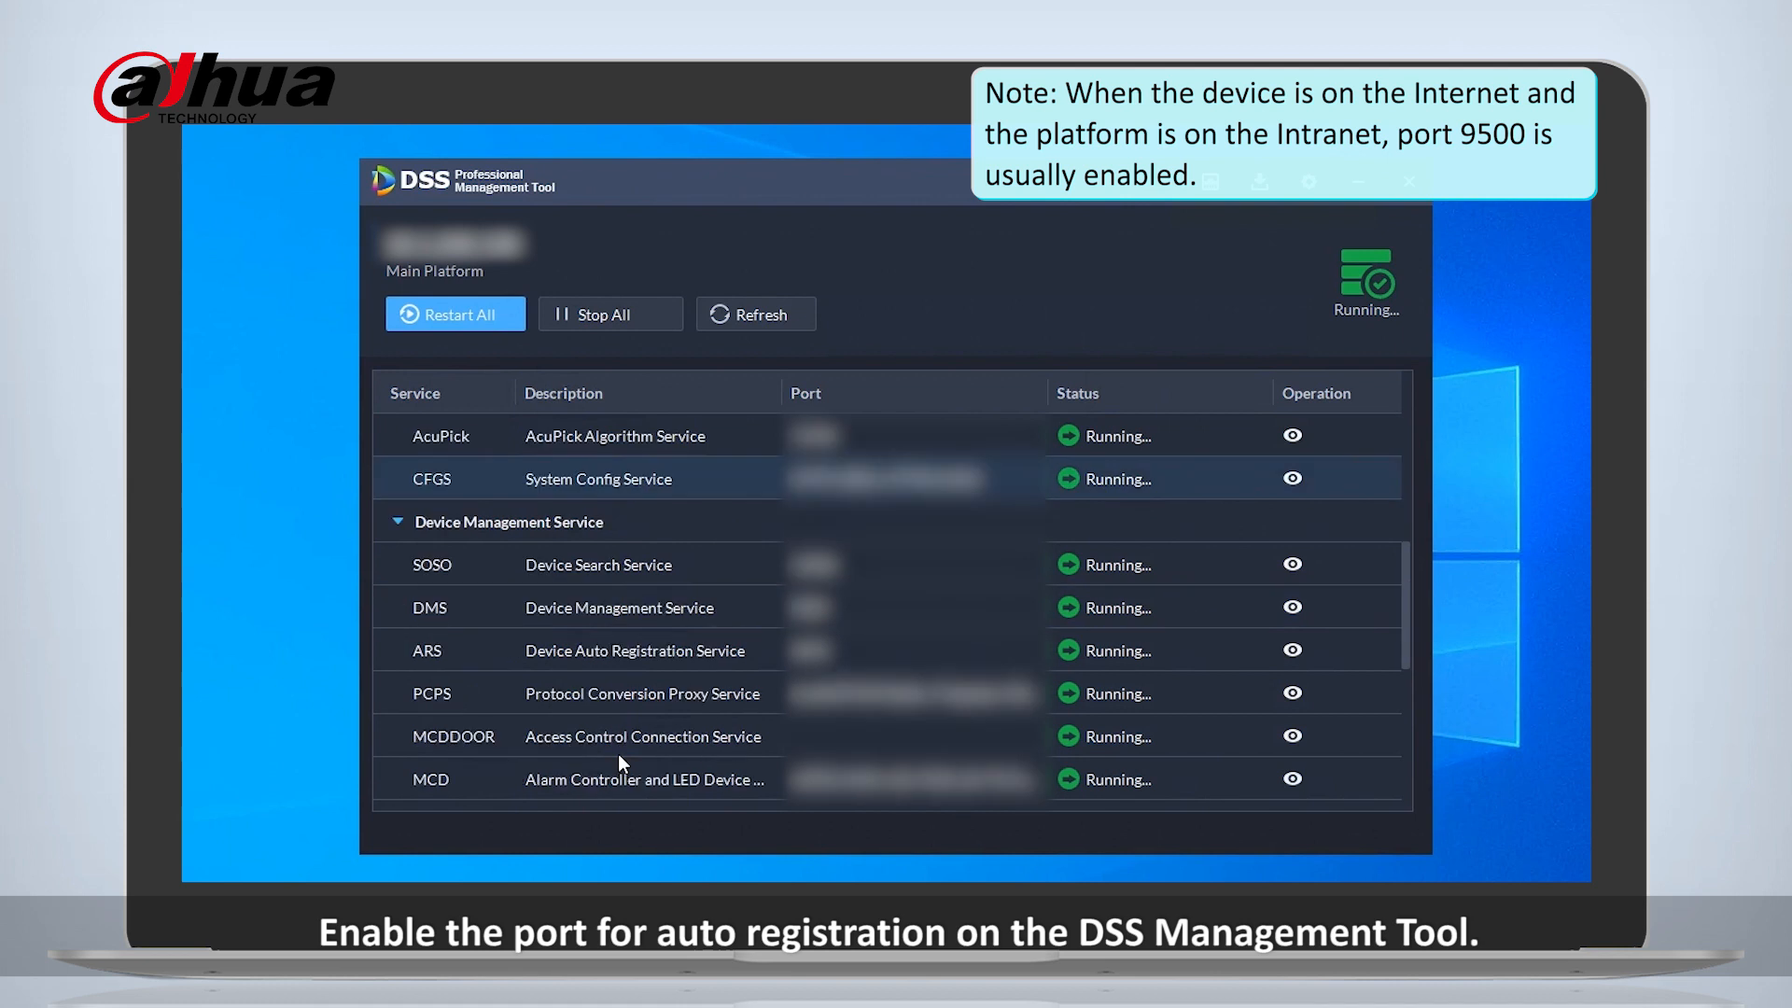
left_click(1292, 651)
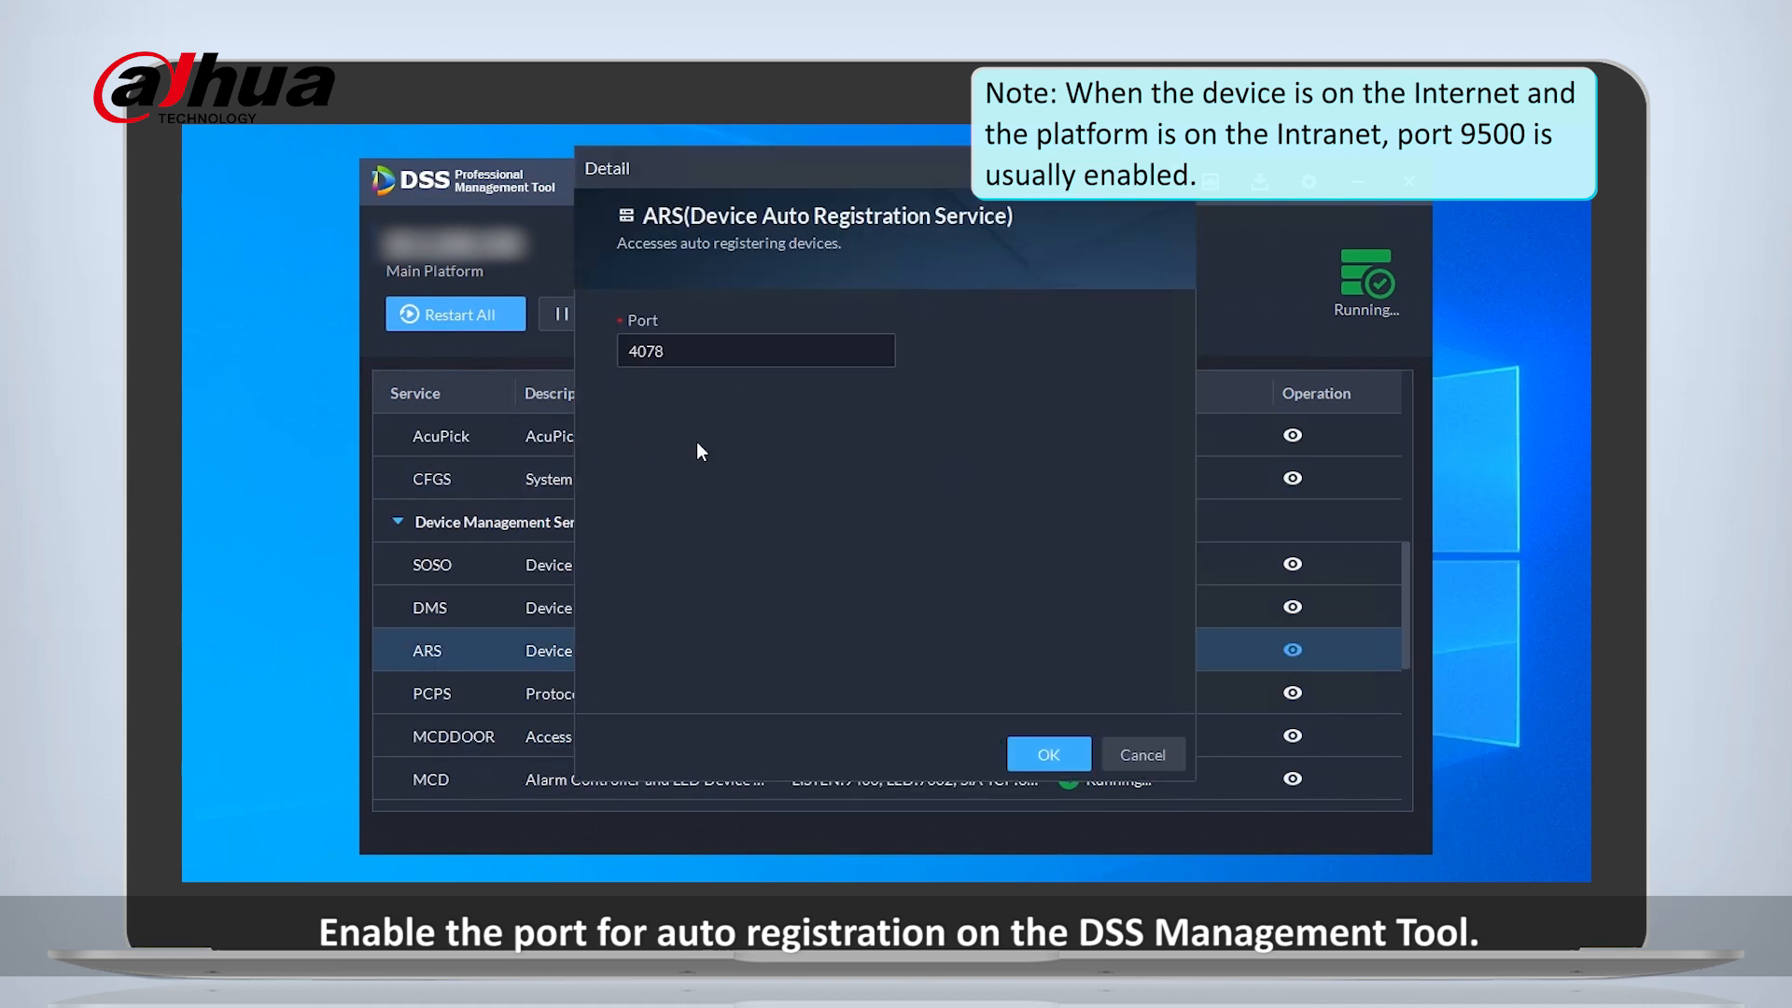
left_click(1049, 756)
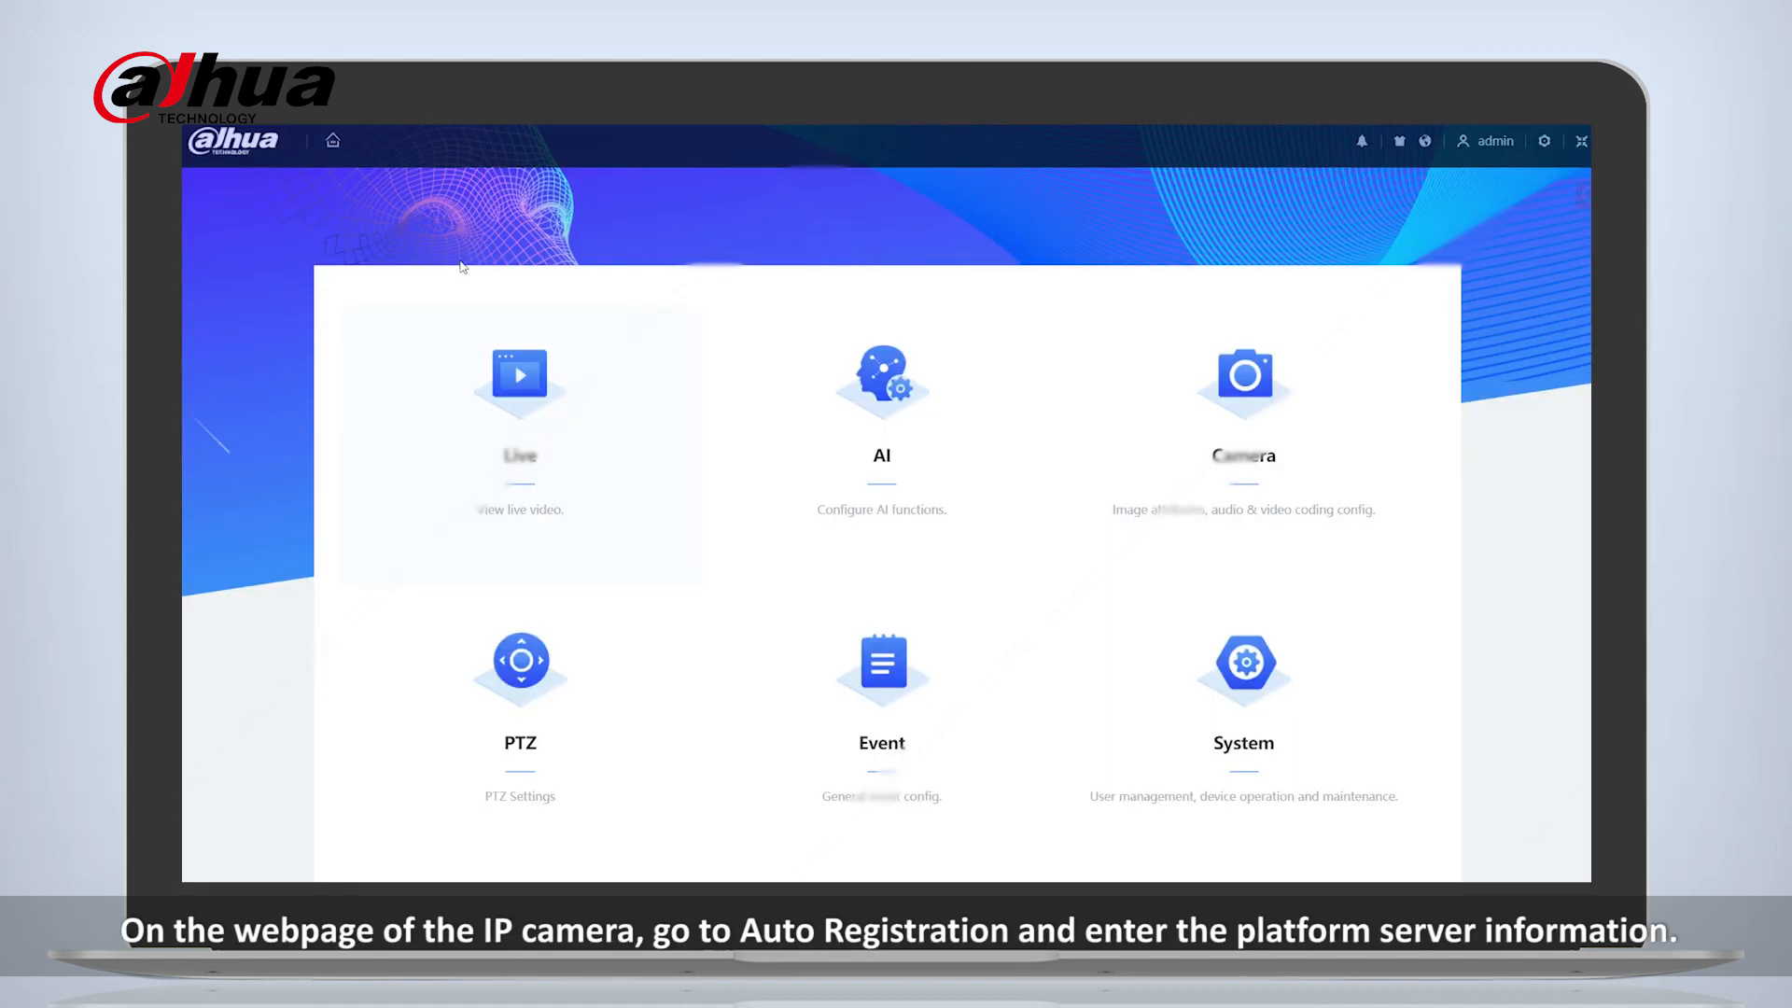
- On the IP camera's webpage, enable Auto Registration in the network settings and enter the DSS platform's server address
left_click(522, 374)
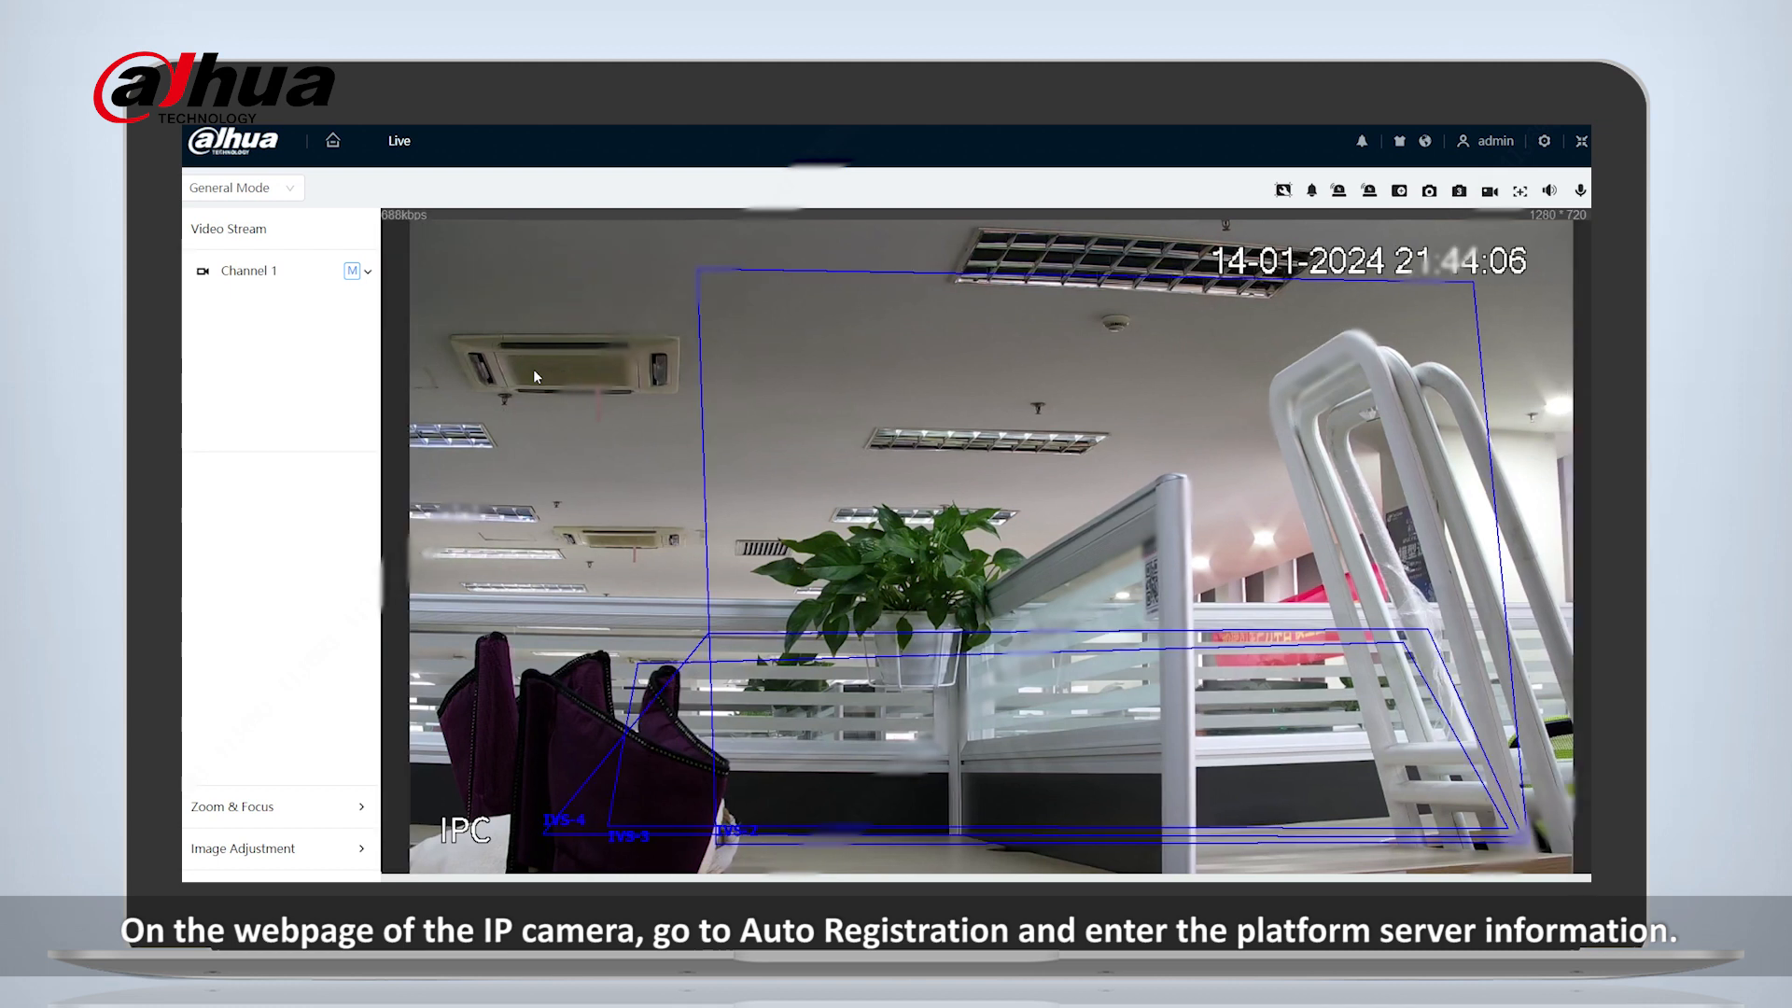
left_click(1543, 141)
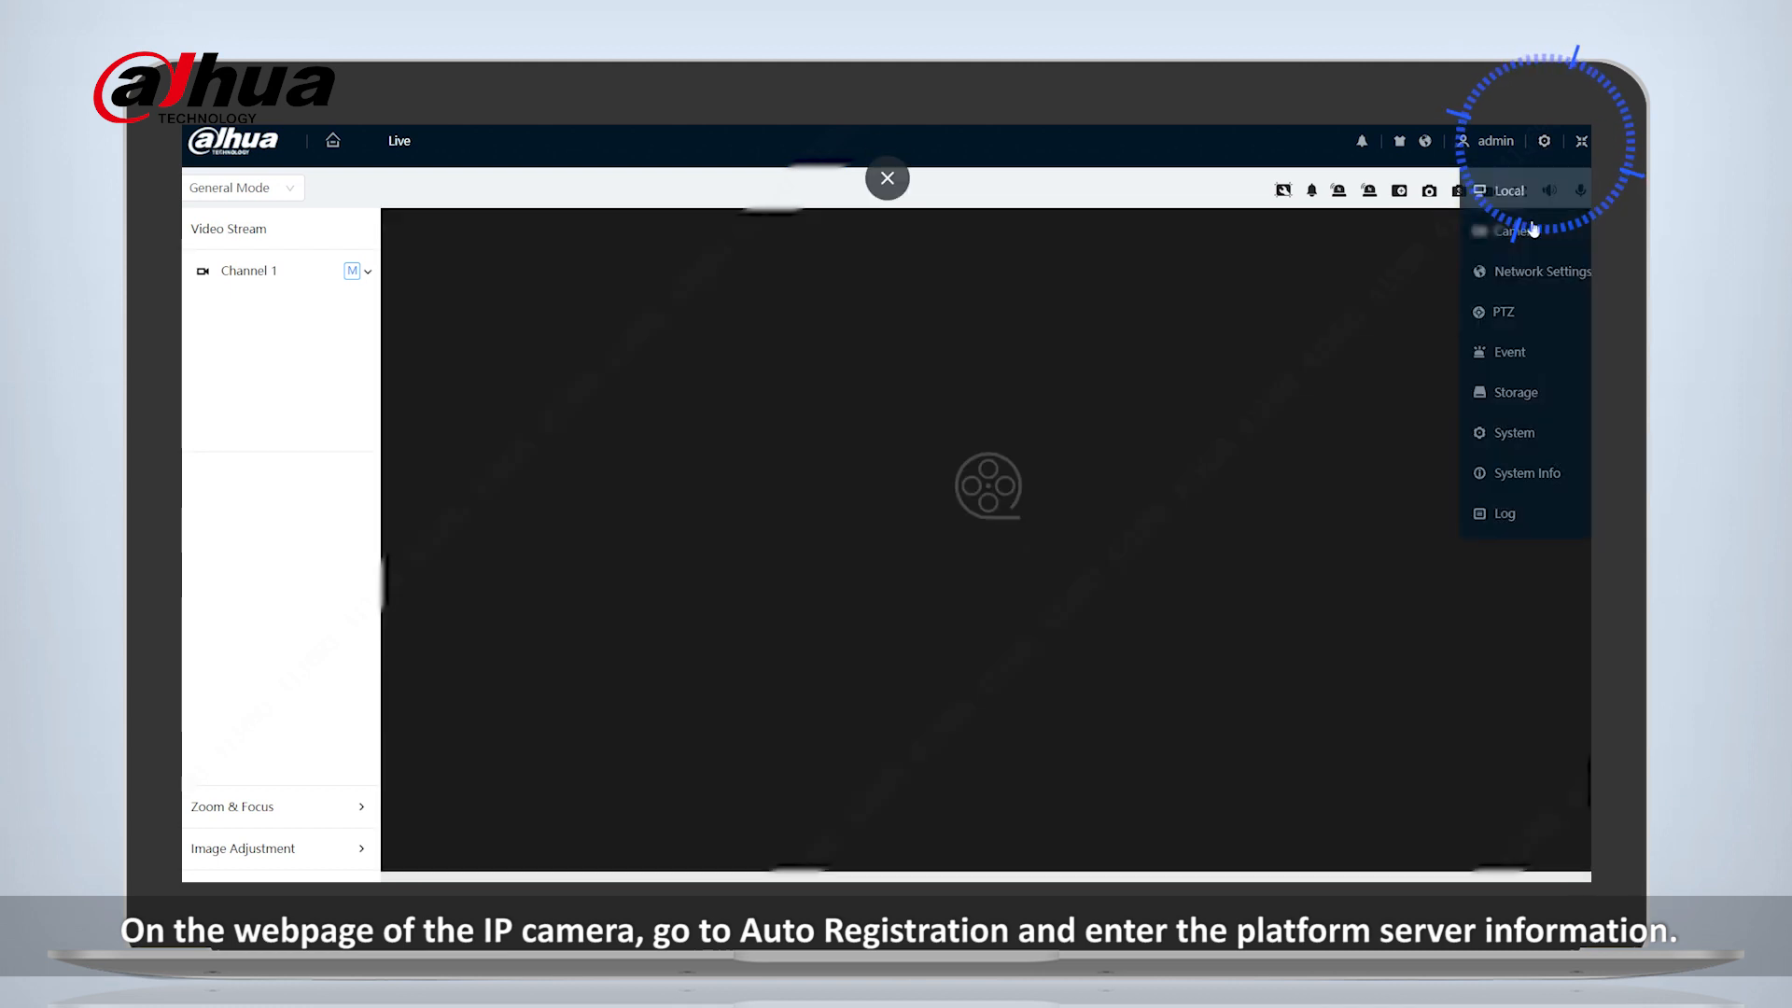
left_click(1514, 270)
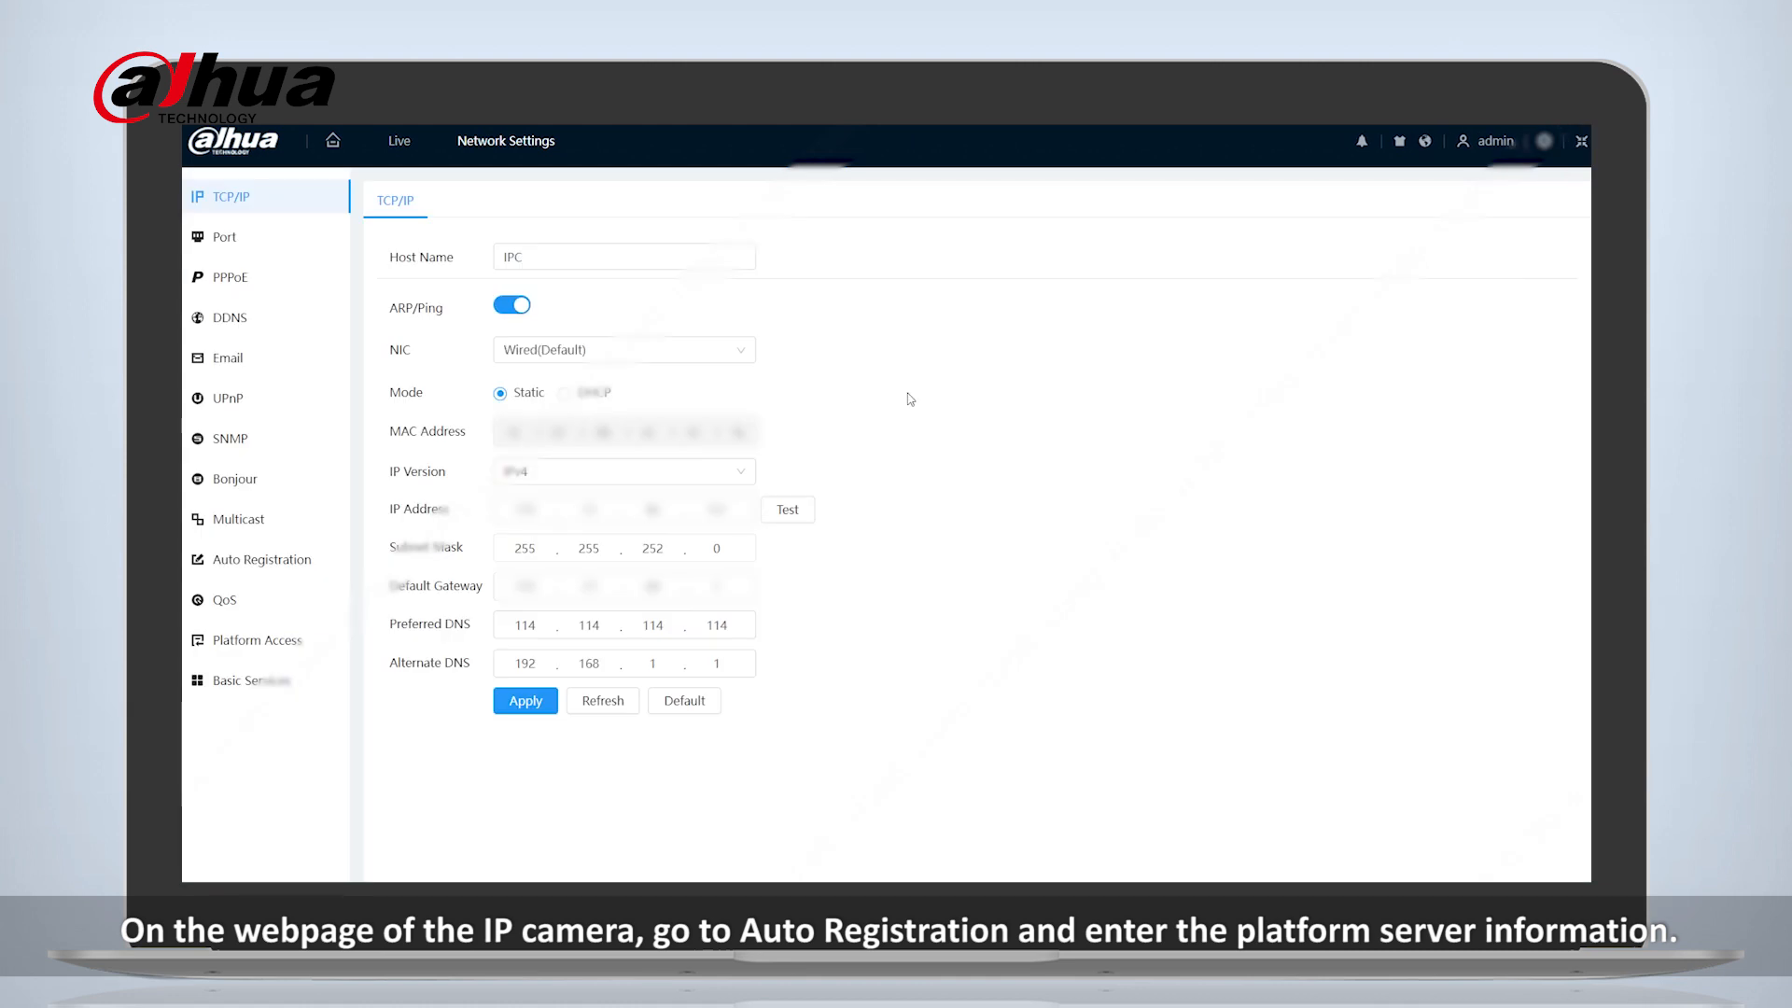
left_click(250, 569)
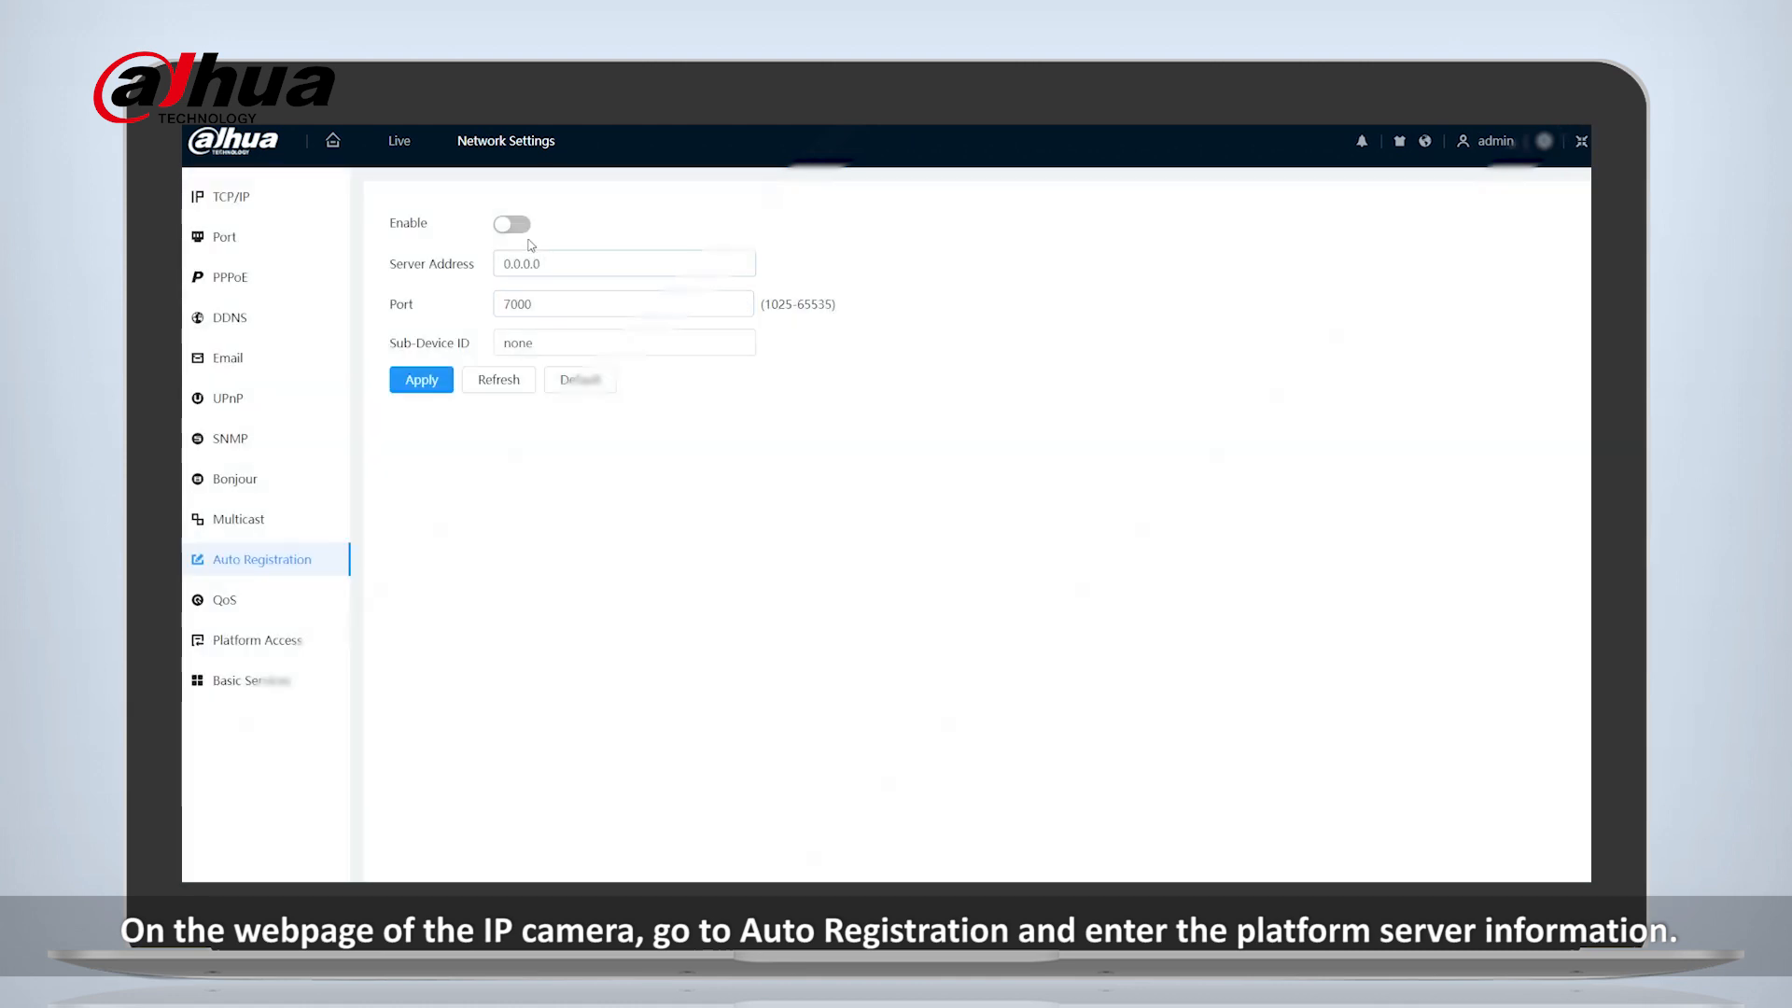
double_click(532, 262)
type("10.")
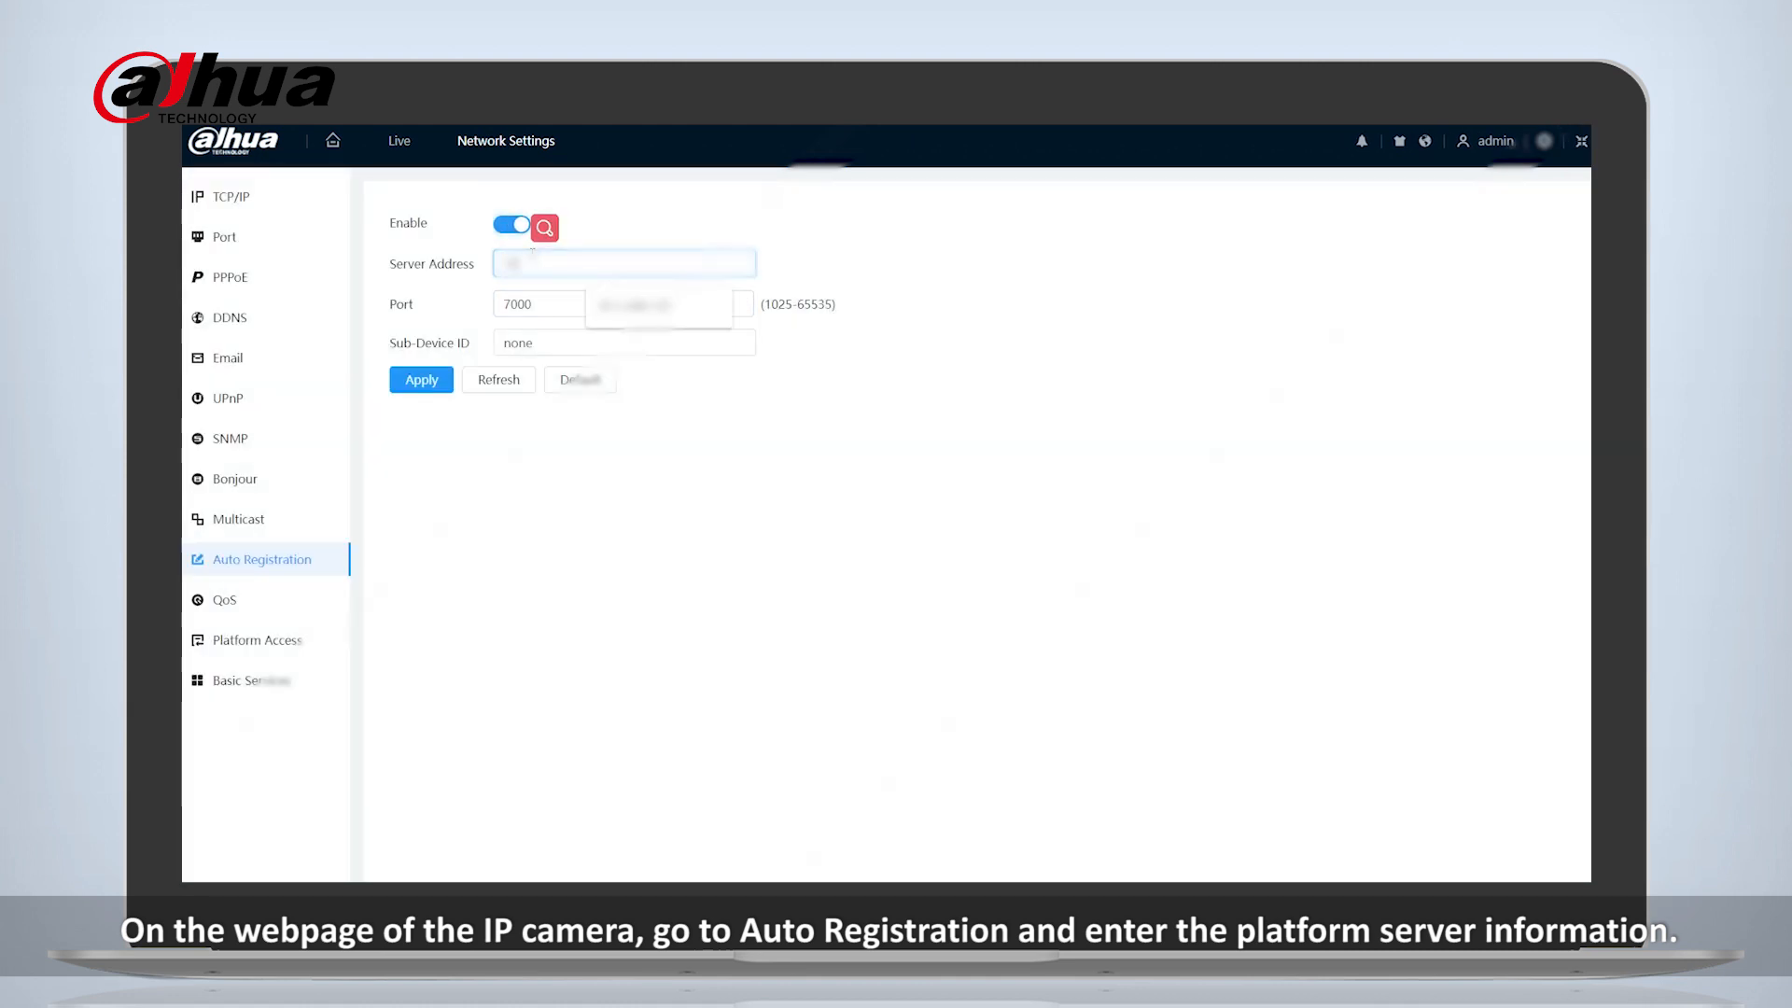
type(".19840")
- Set the auto registration port to 4078 and the Sub-Device ID to IPC1, and apply the settings
double_click(551, 306)
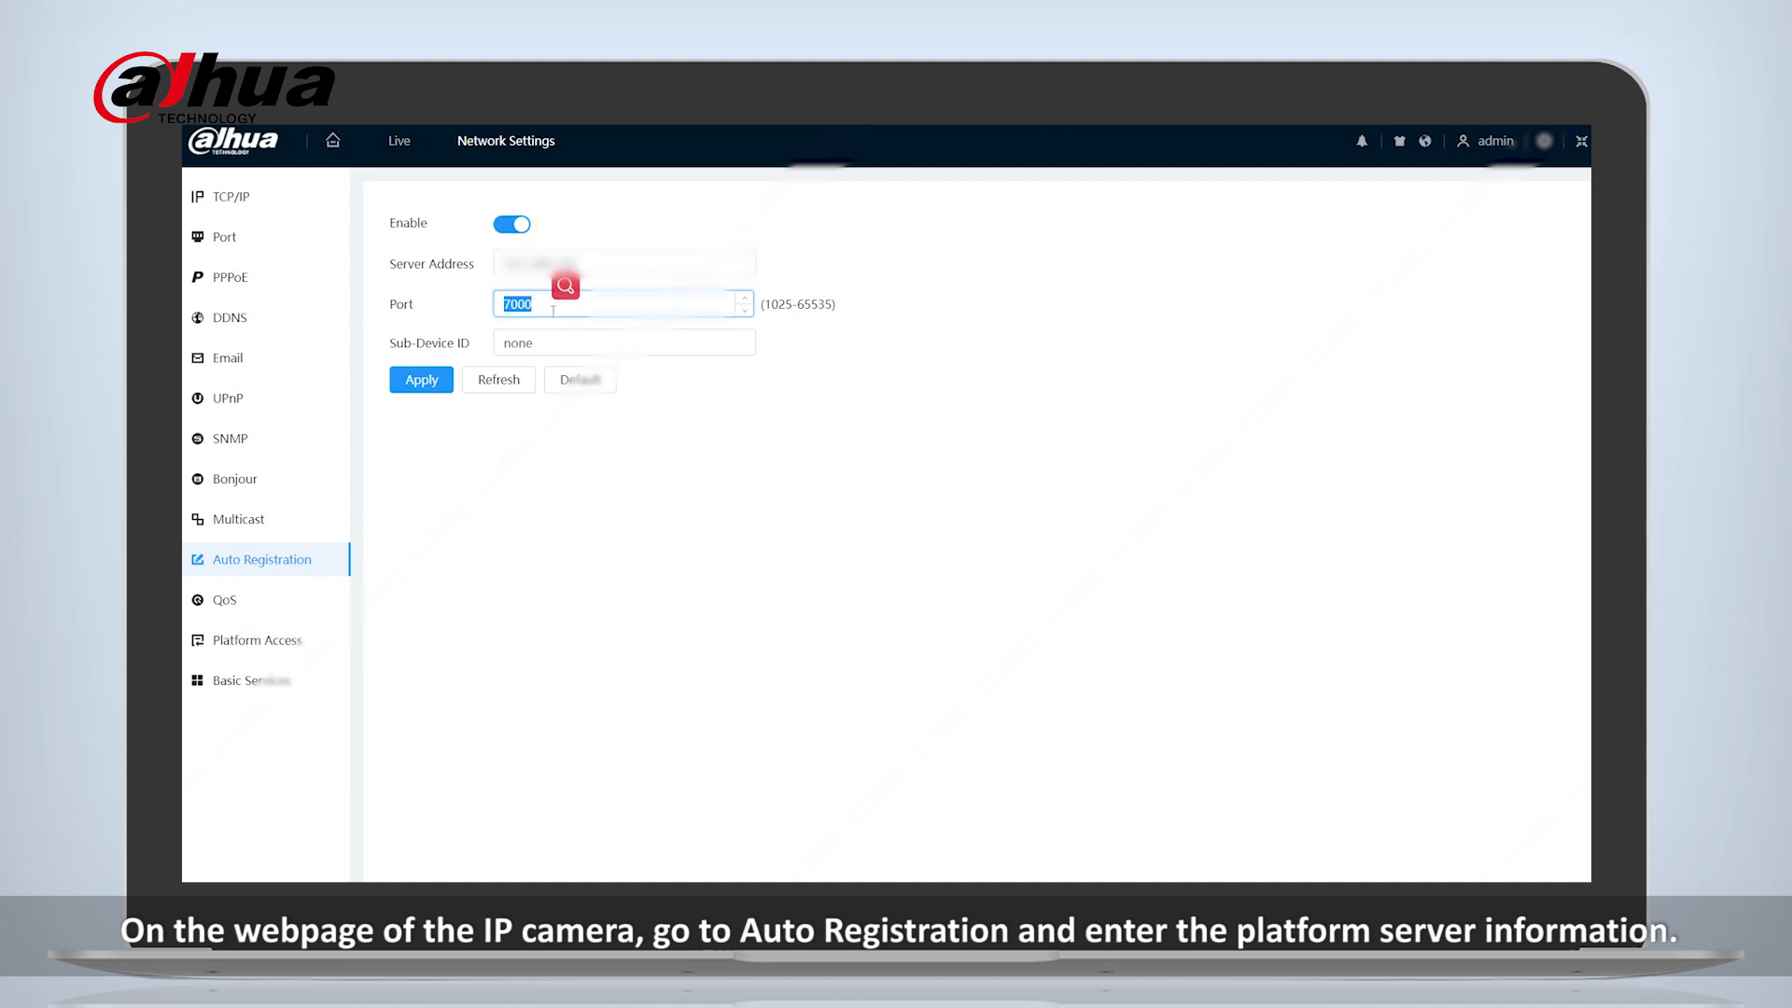
type("4")
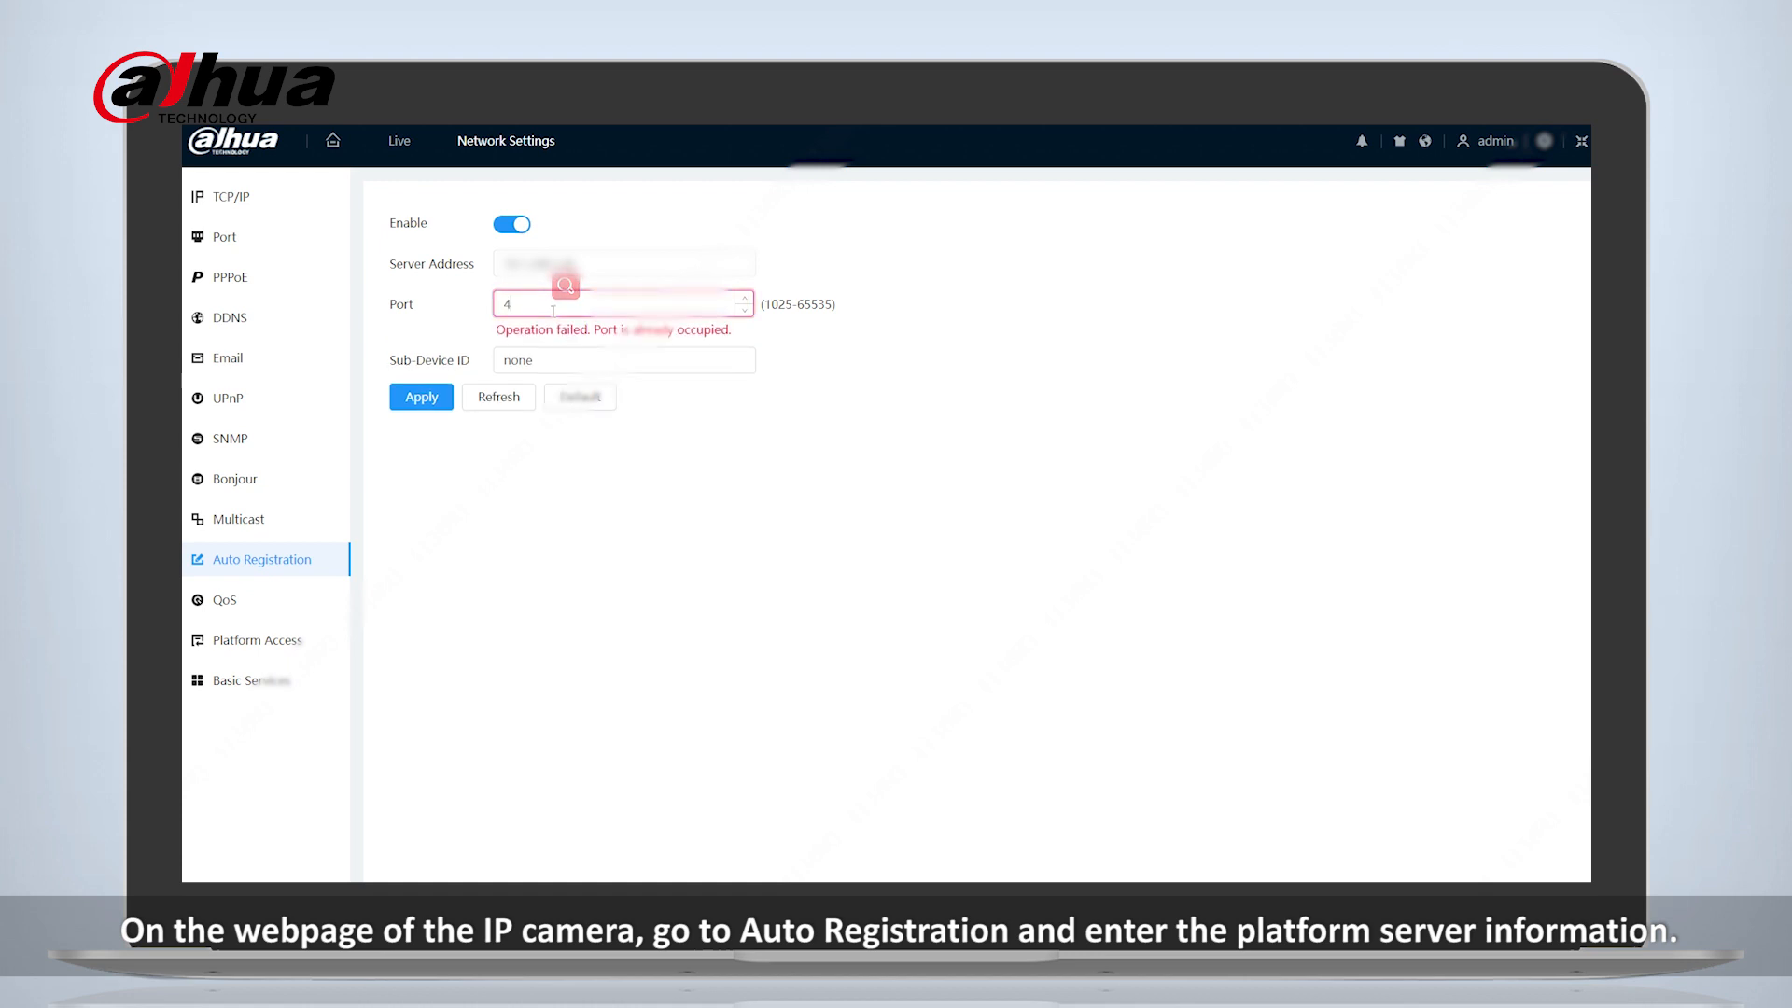
type("078")
key("Tab")
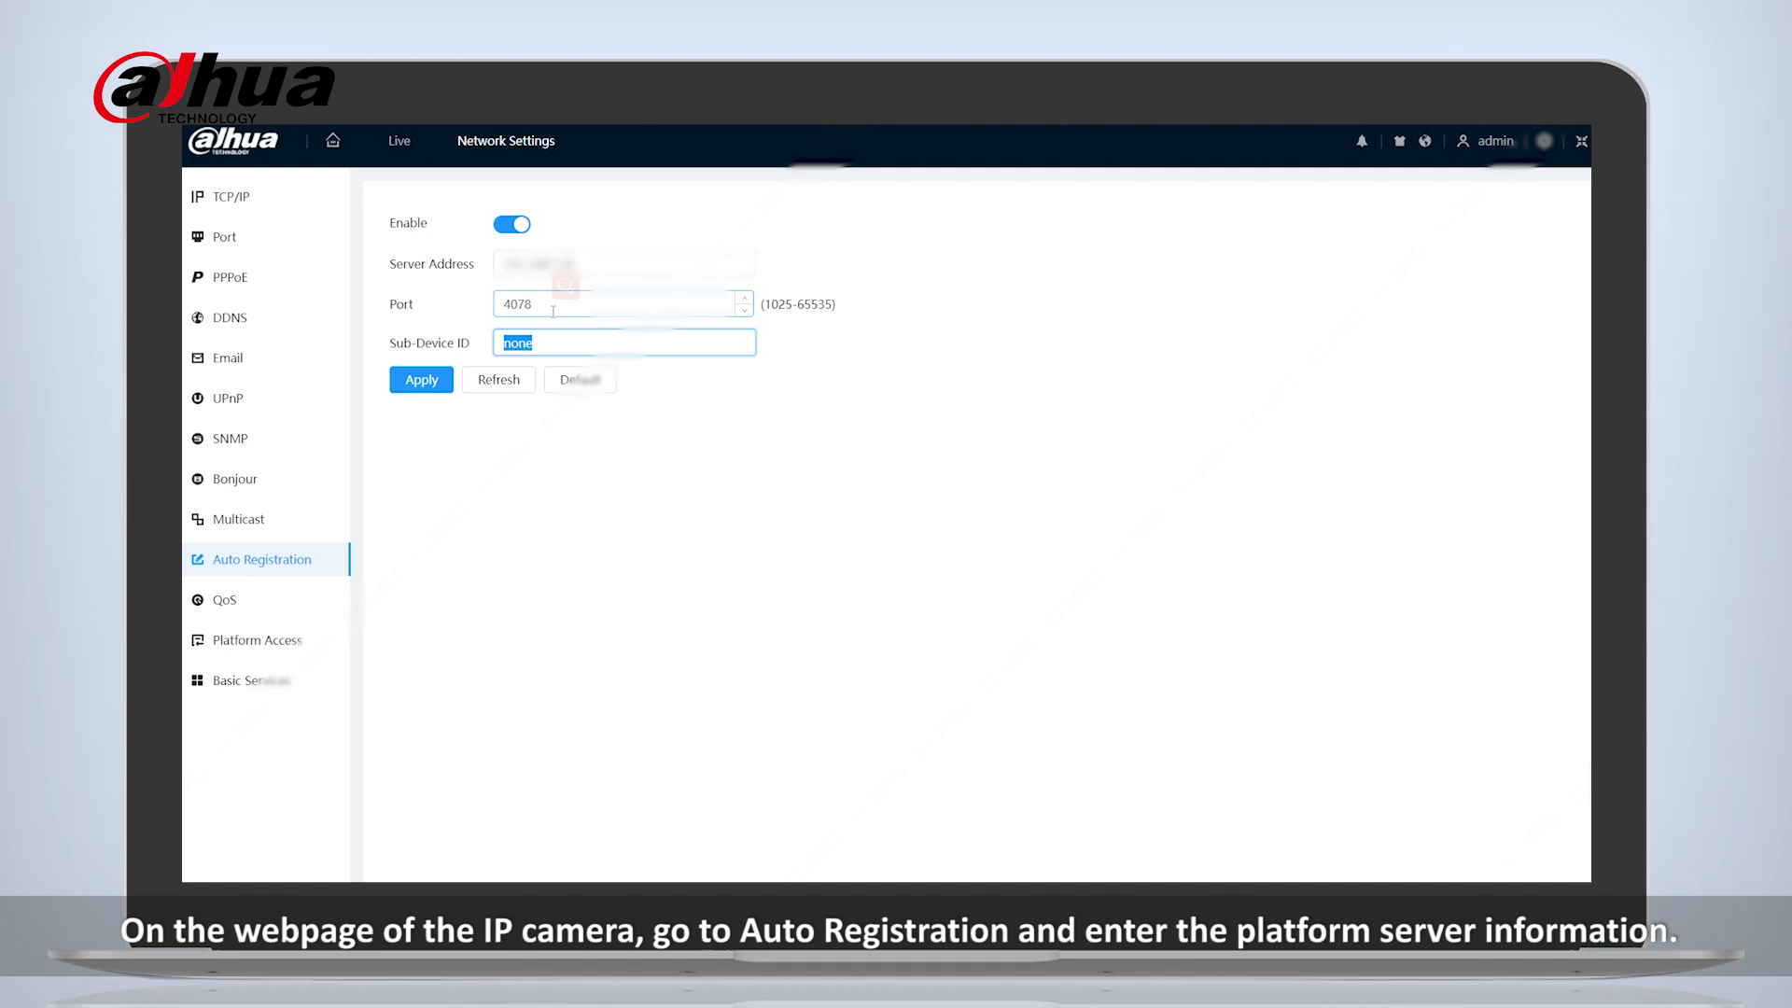
type("IPC1")
left_click(425, 388)
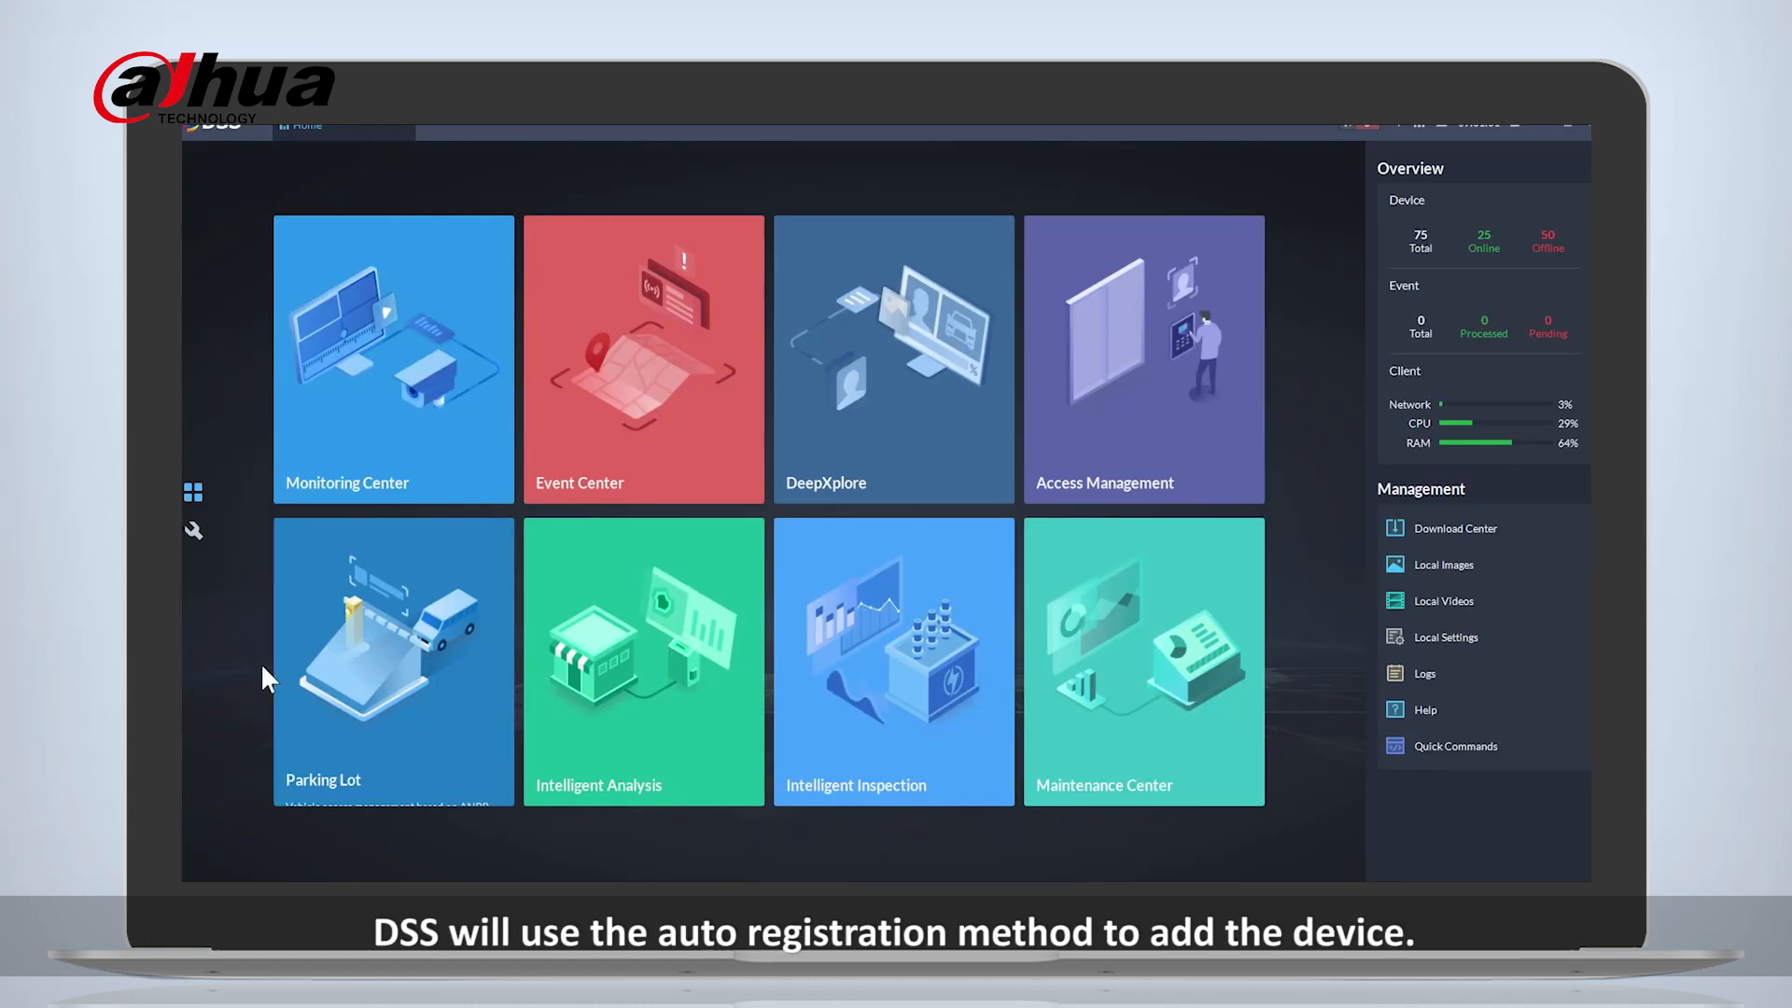
- In the DSS client's device management, start adding a device with Auto Registration as the add mode and Encoder as the device category
left_click(197, 528)
left_click(409, 319)
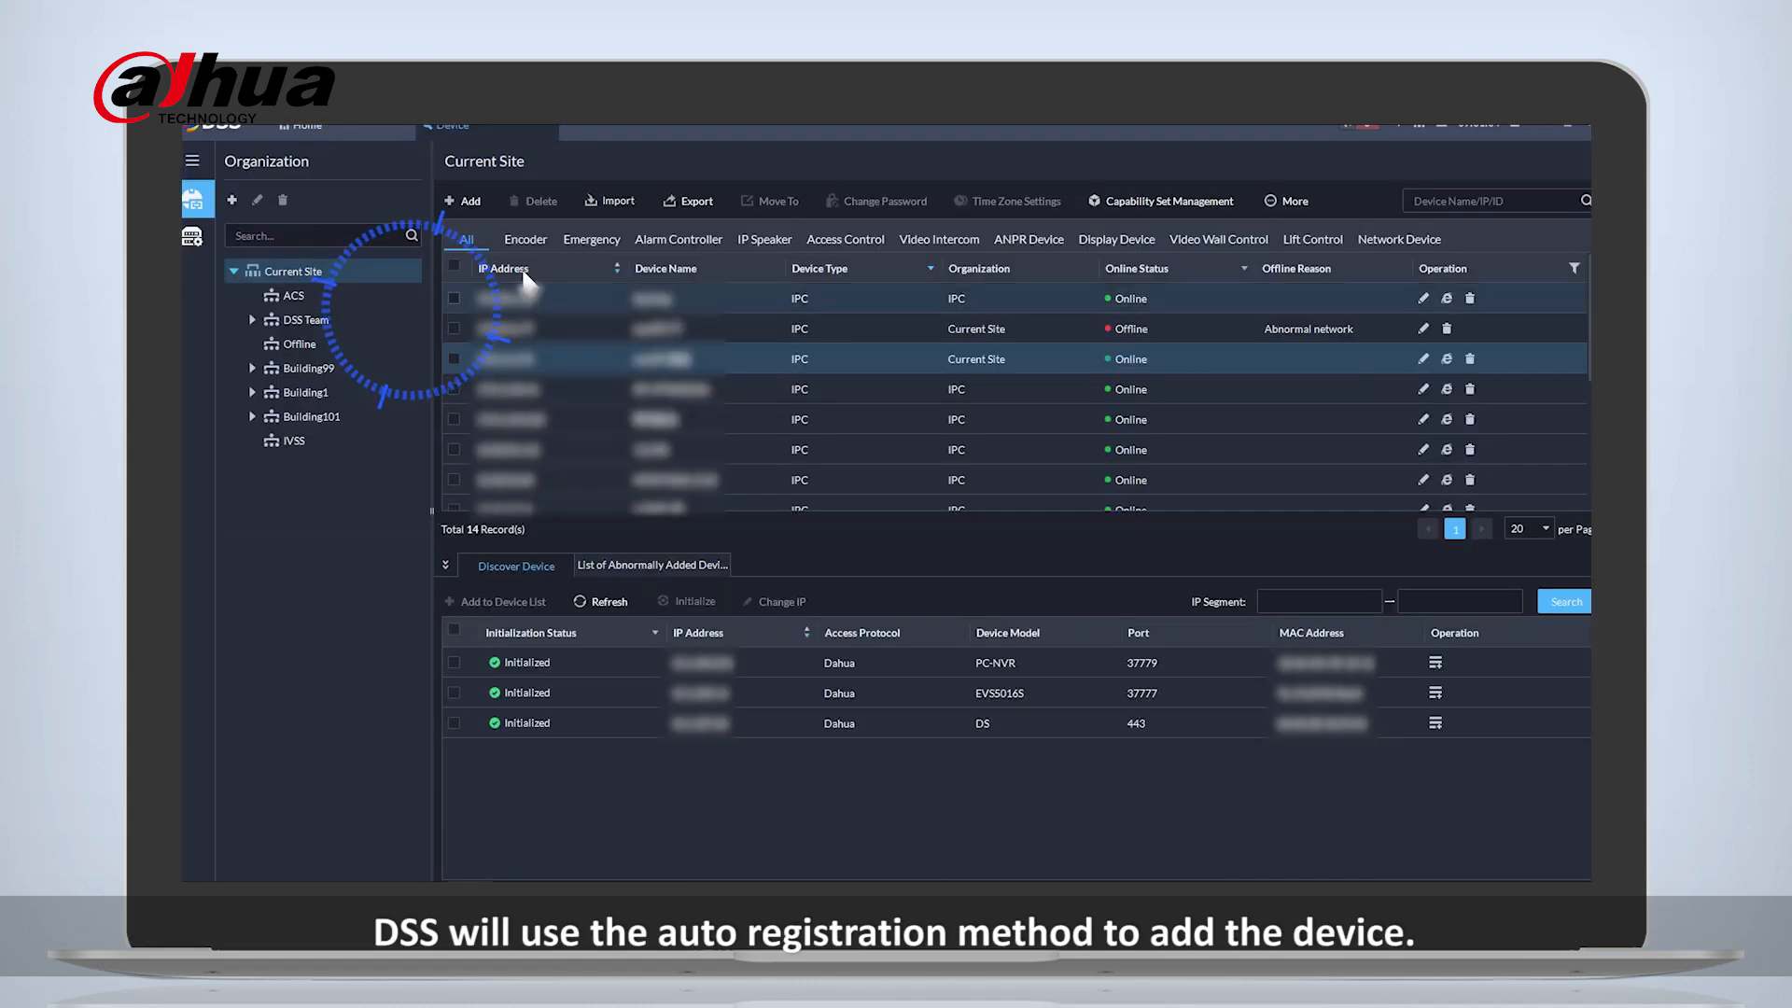
left_click(470, 201)
left_click(435, 297)
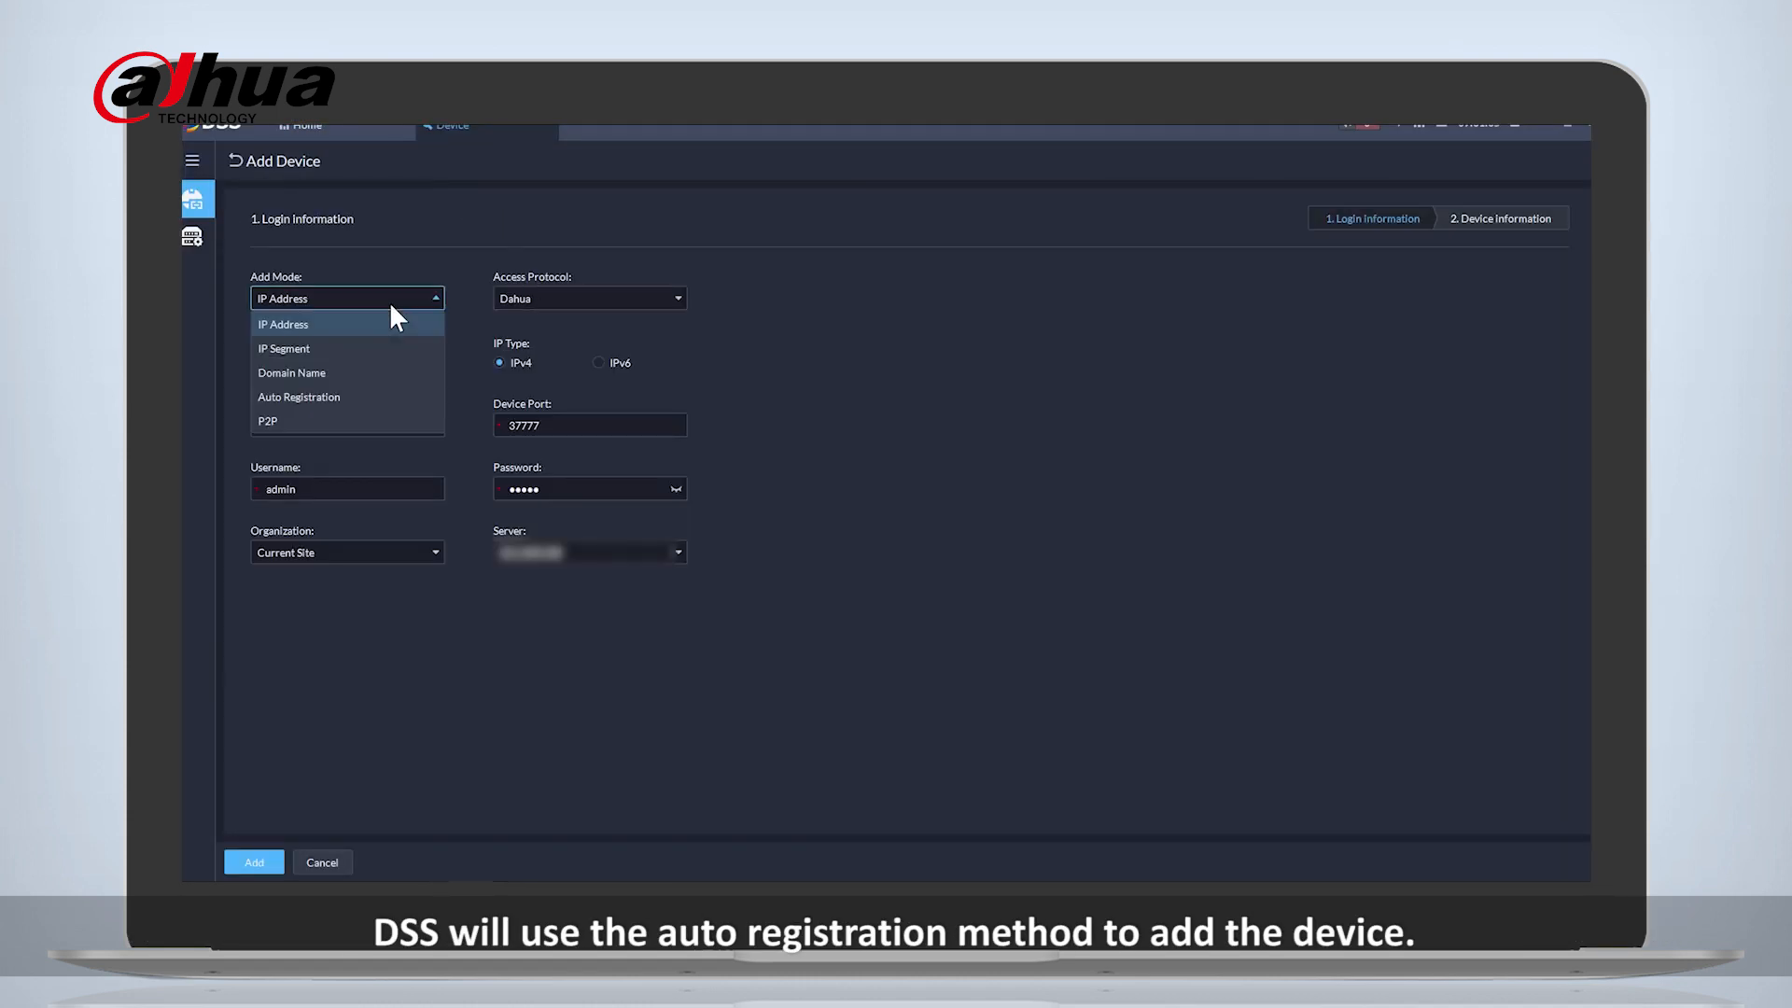
left_click(321, 396)
left_click(353, 362)
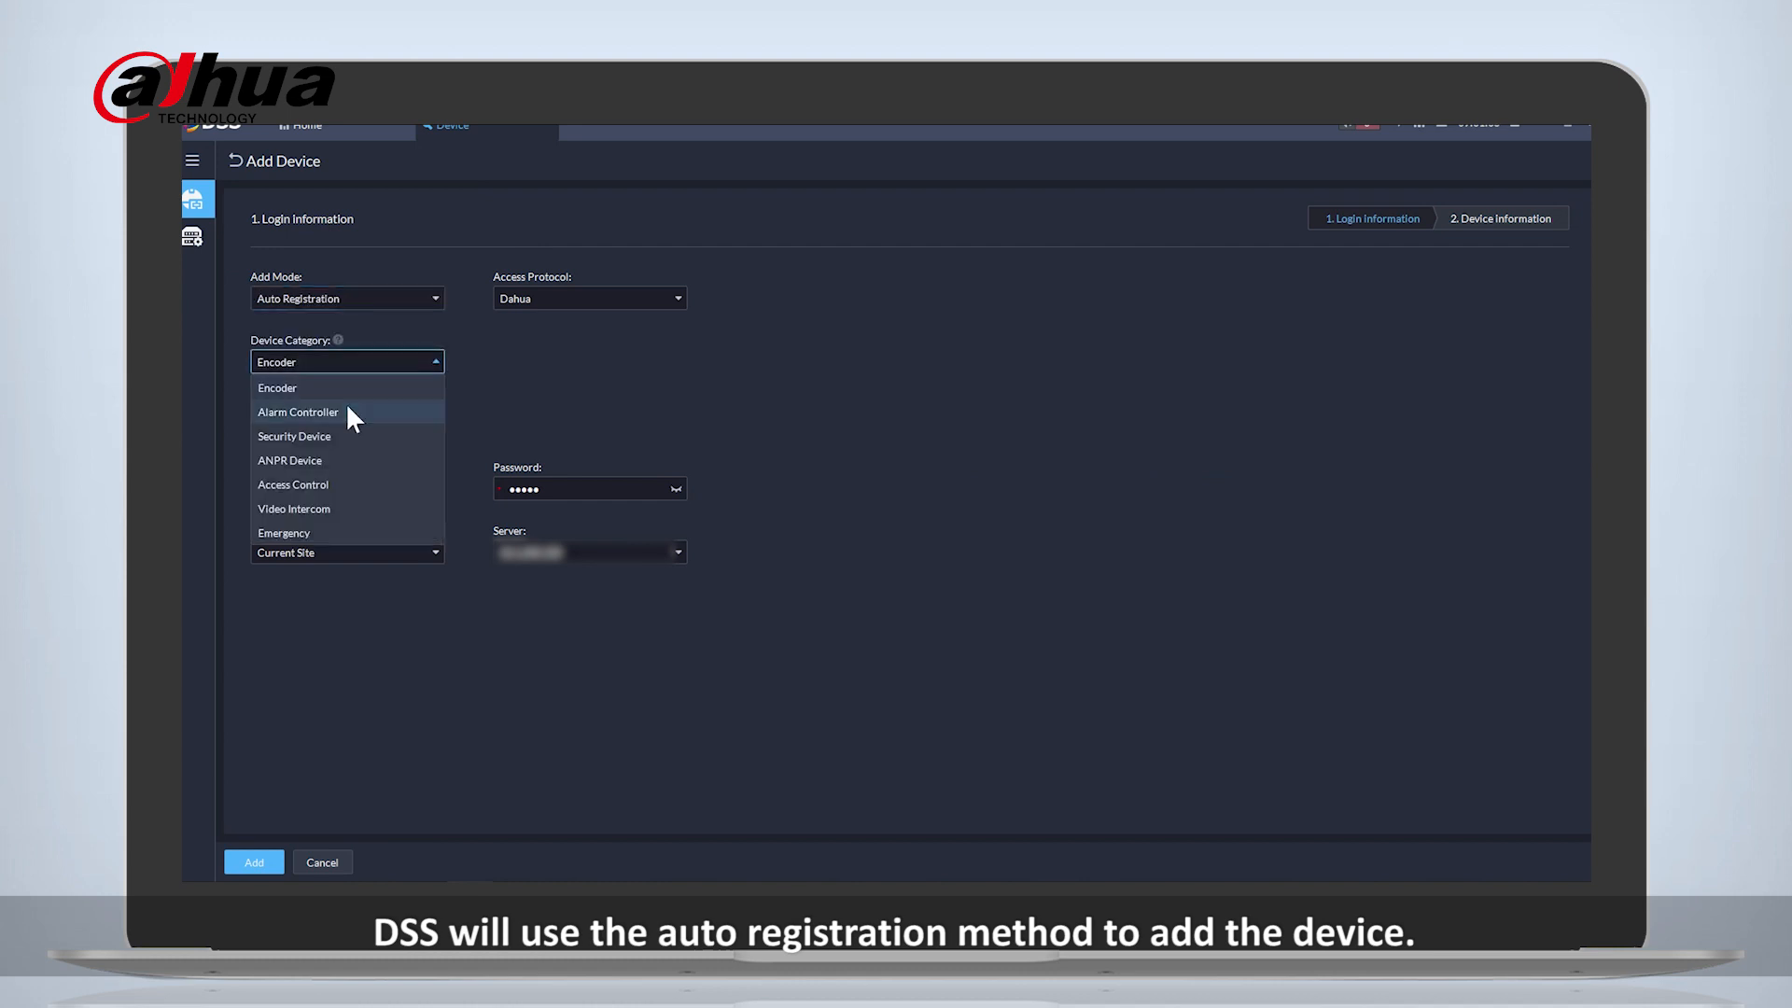
left_click(347, 384)
- Enter IPC1 as the registration ID, fill in the device password, and submit the login information
left_click(381, 425)
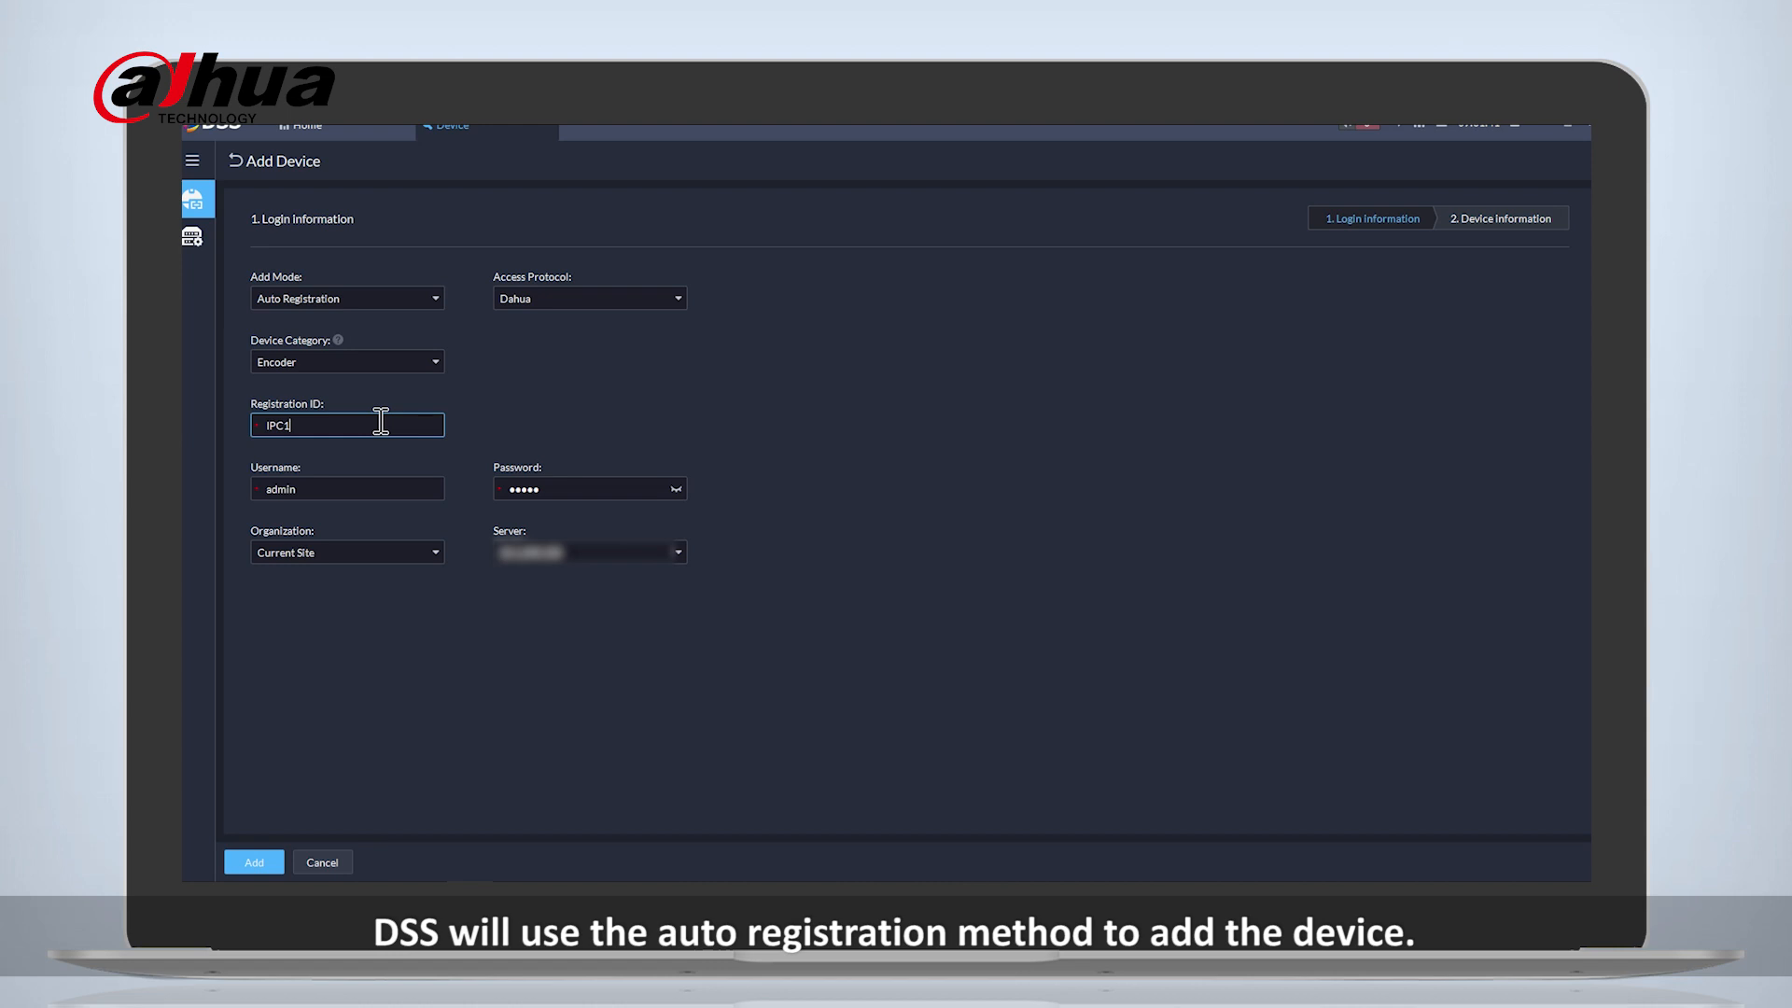
double_click(558, 488)
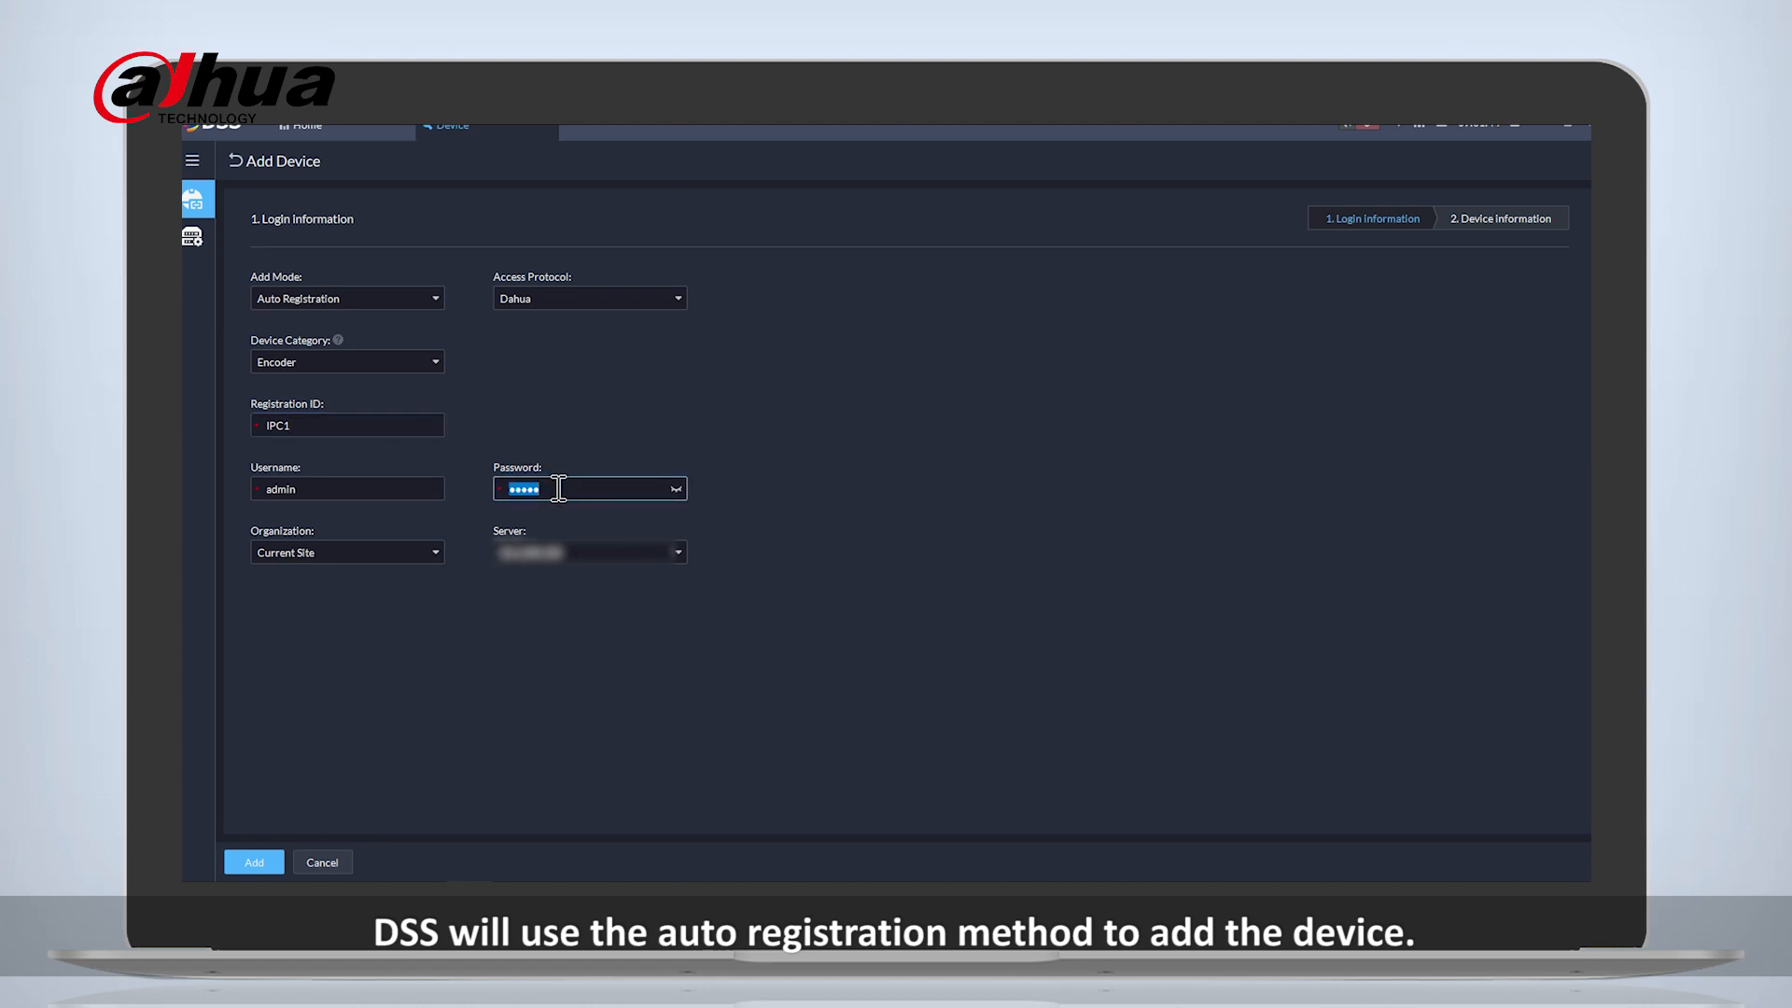
type("adm")
left_click(267, 864)
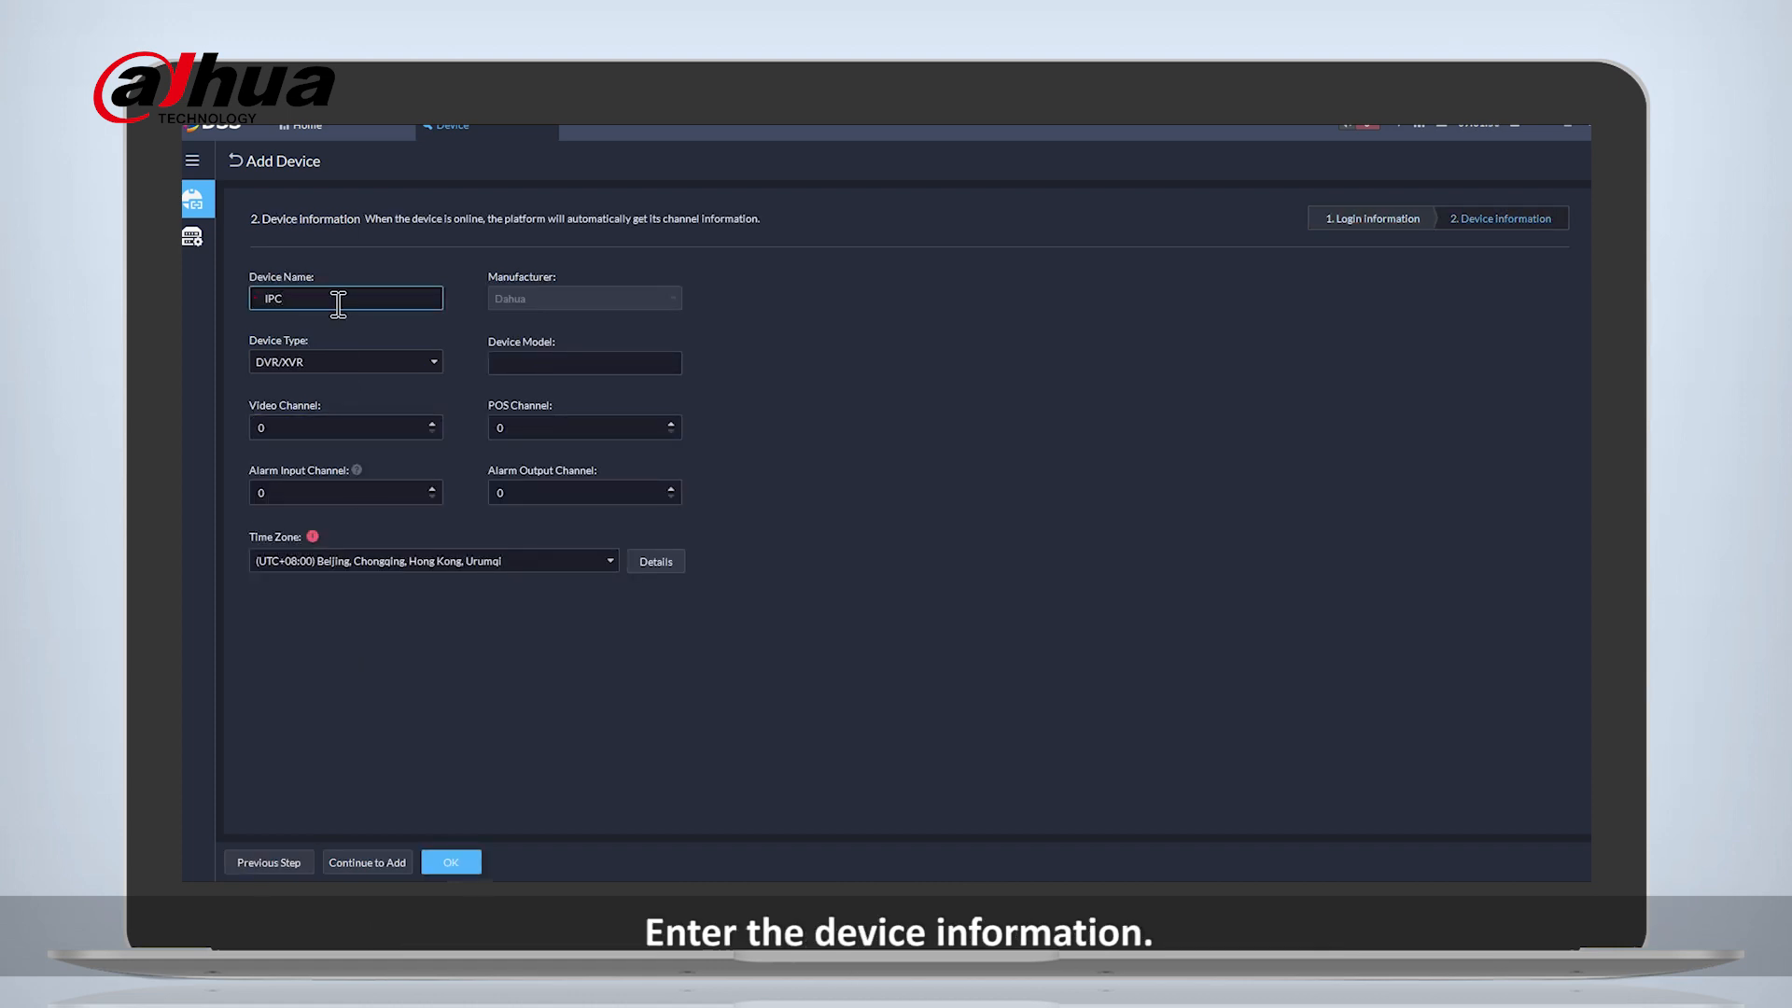
- Name the device IPCTEST, set its device type to IPC, and save the device
left_click(357, 353)
left_click(347, 410)
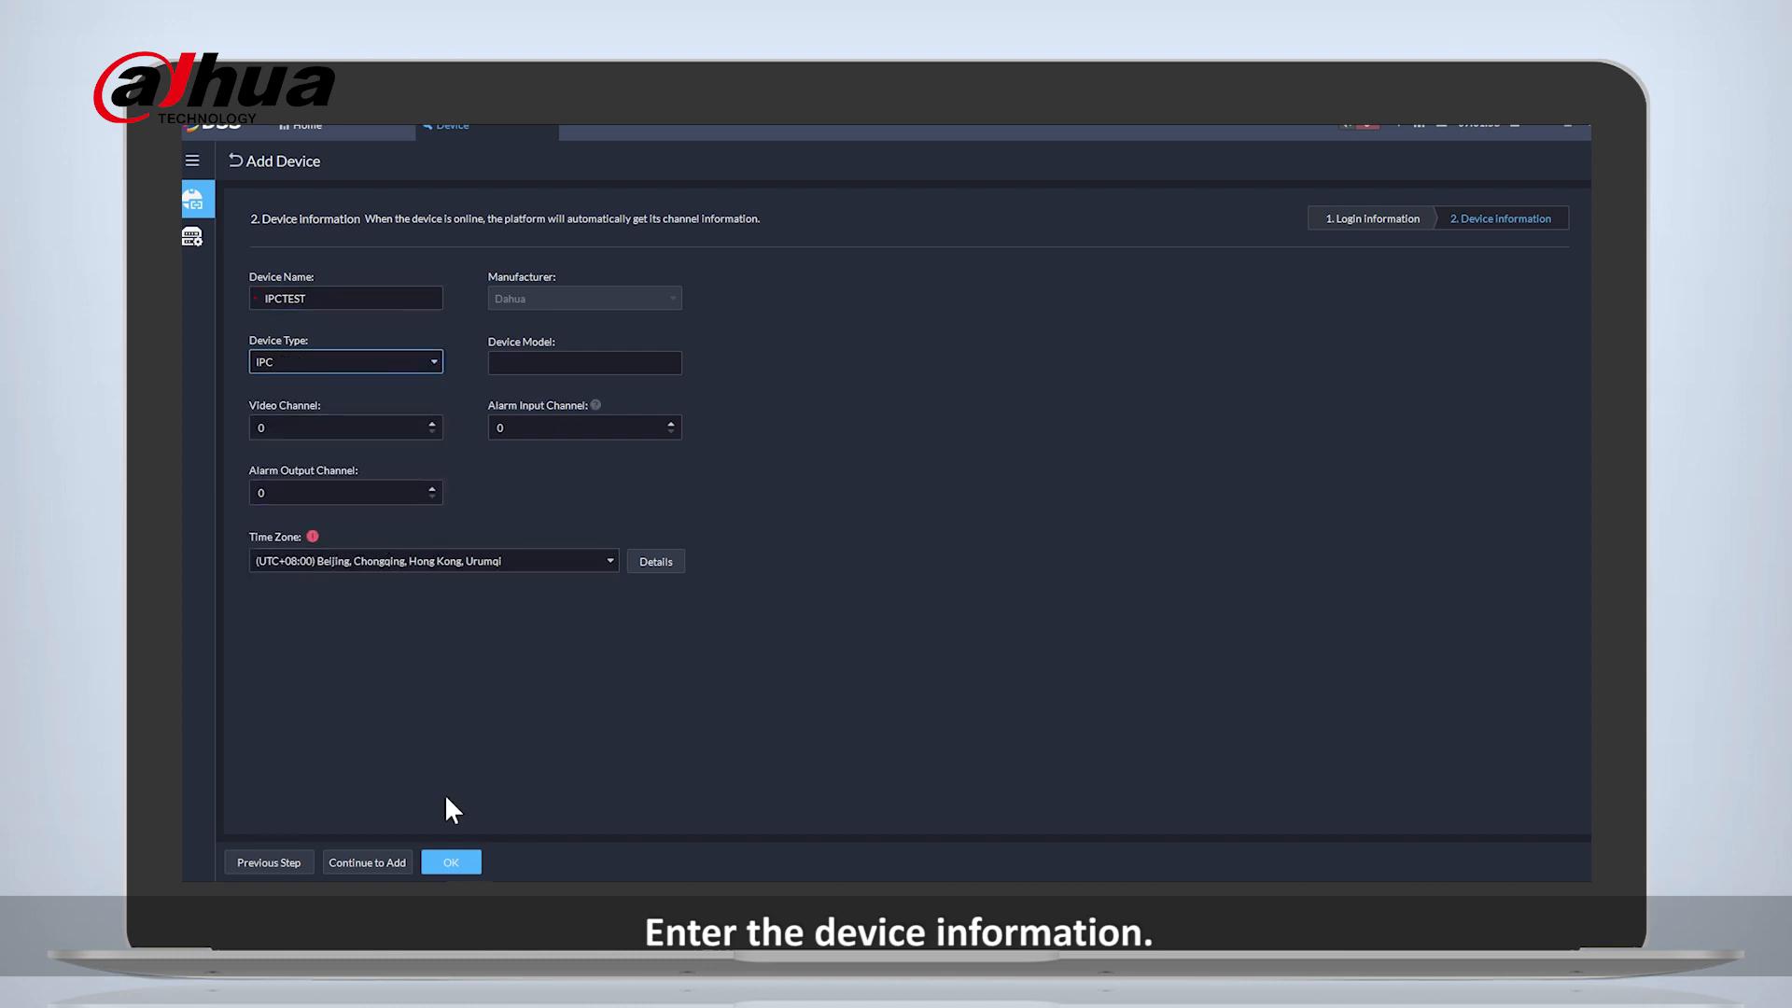
left_click(451, 862)
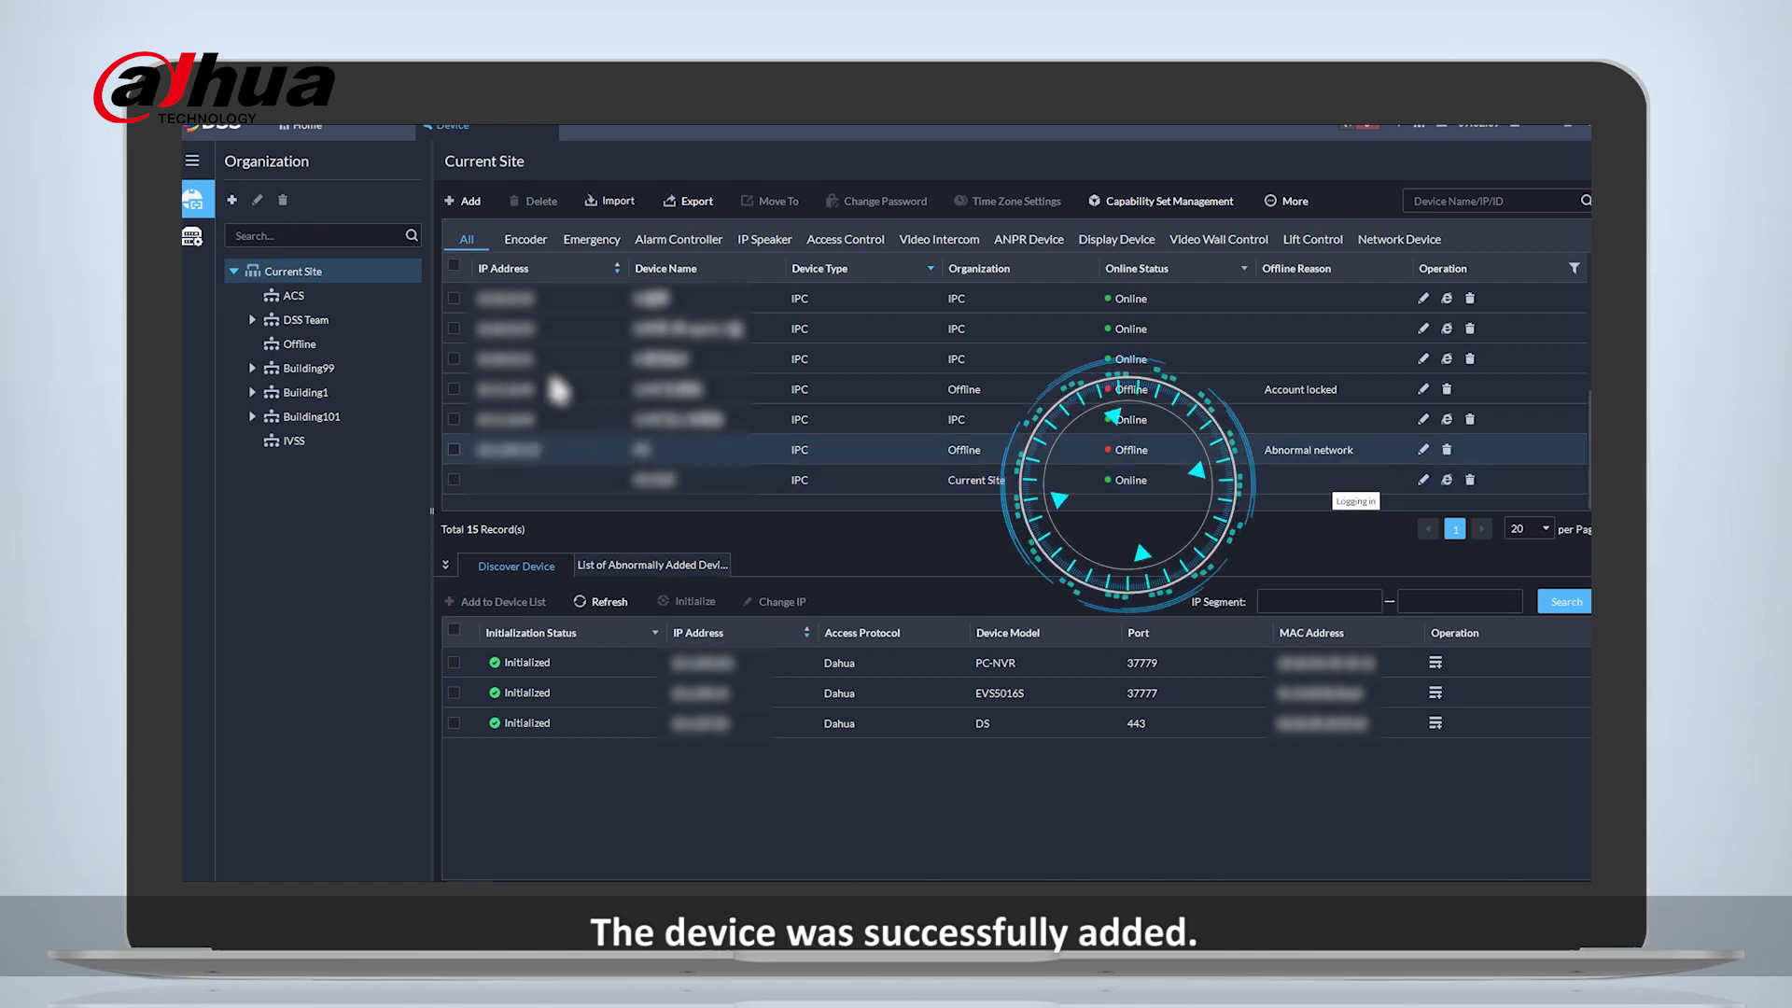
- Play the IPCTEST camera's live video in the Monitoring Center and enlarge its window
left_click(304, 124)
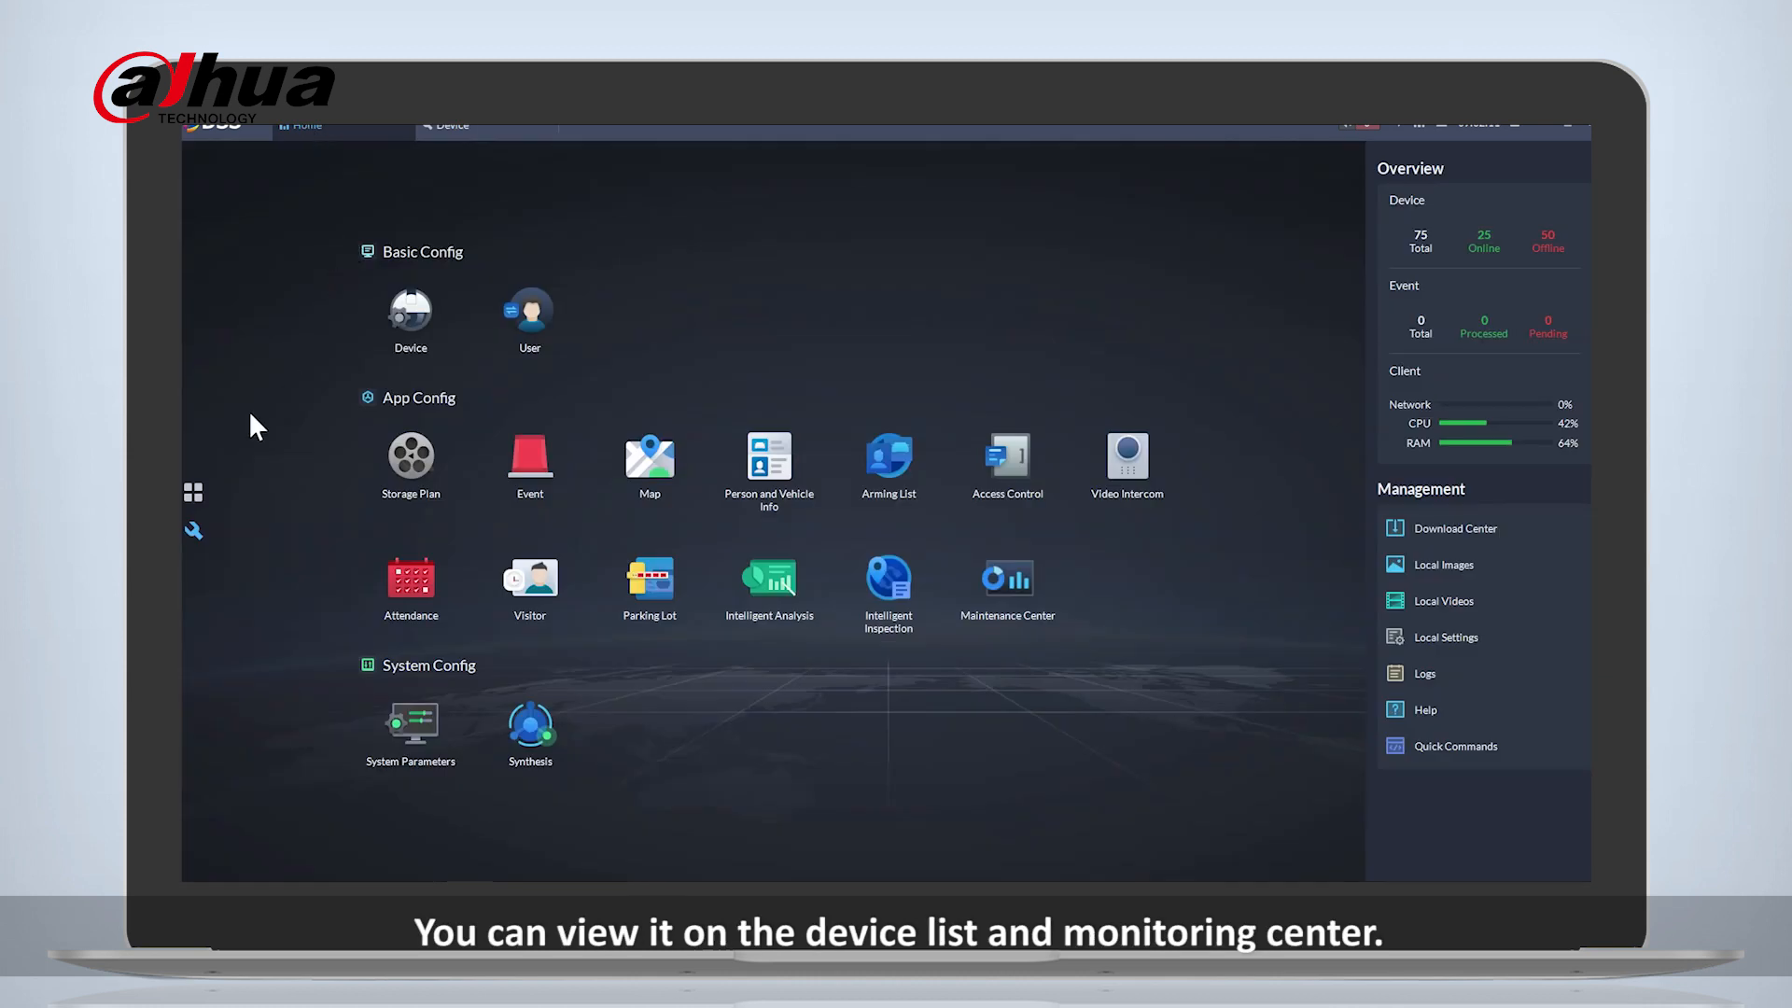
left_click(193, 491)
left_click(405, 343)
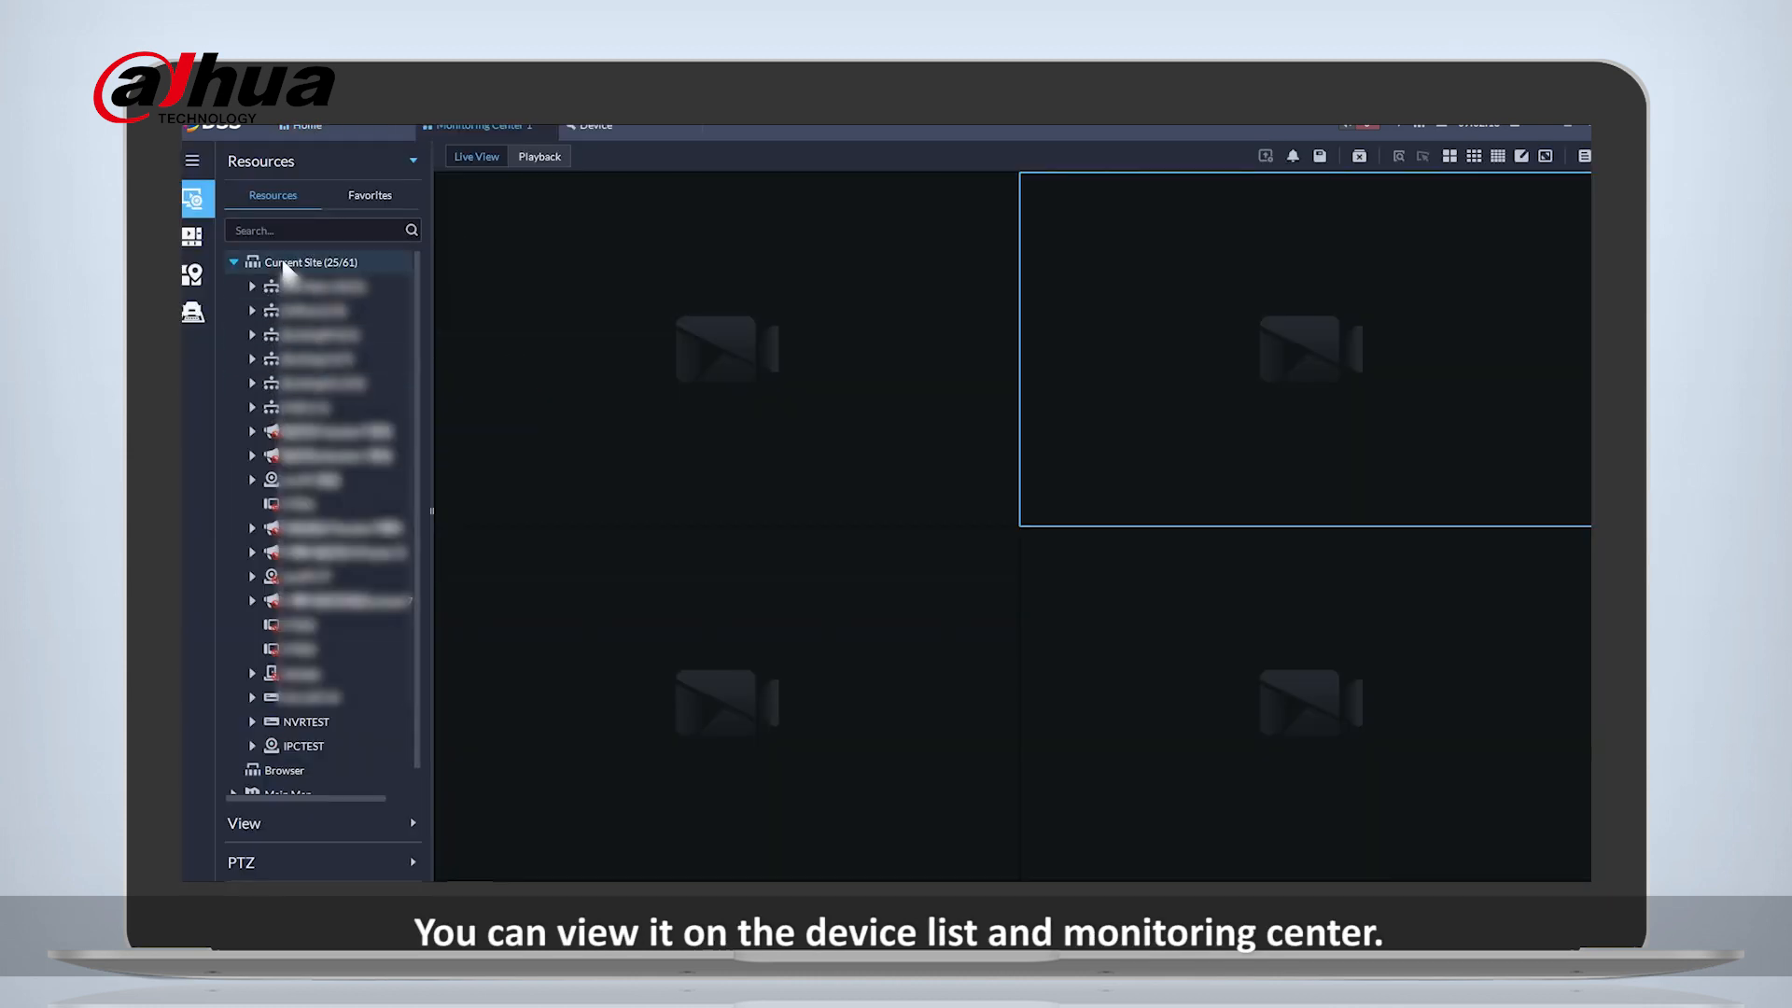
scroll(308, 466, "down", 1)
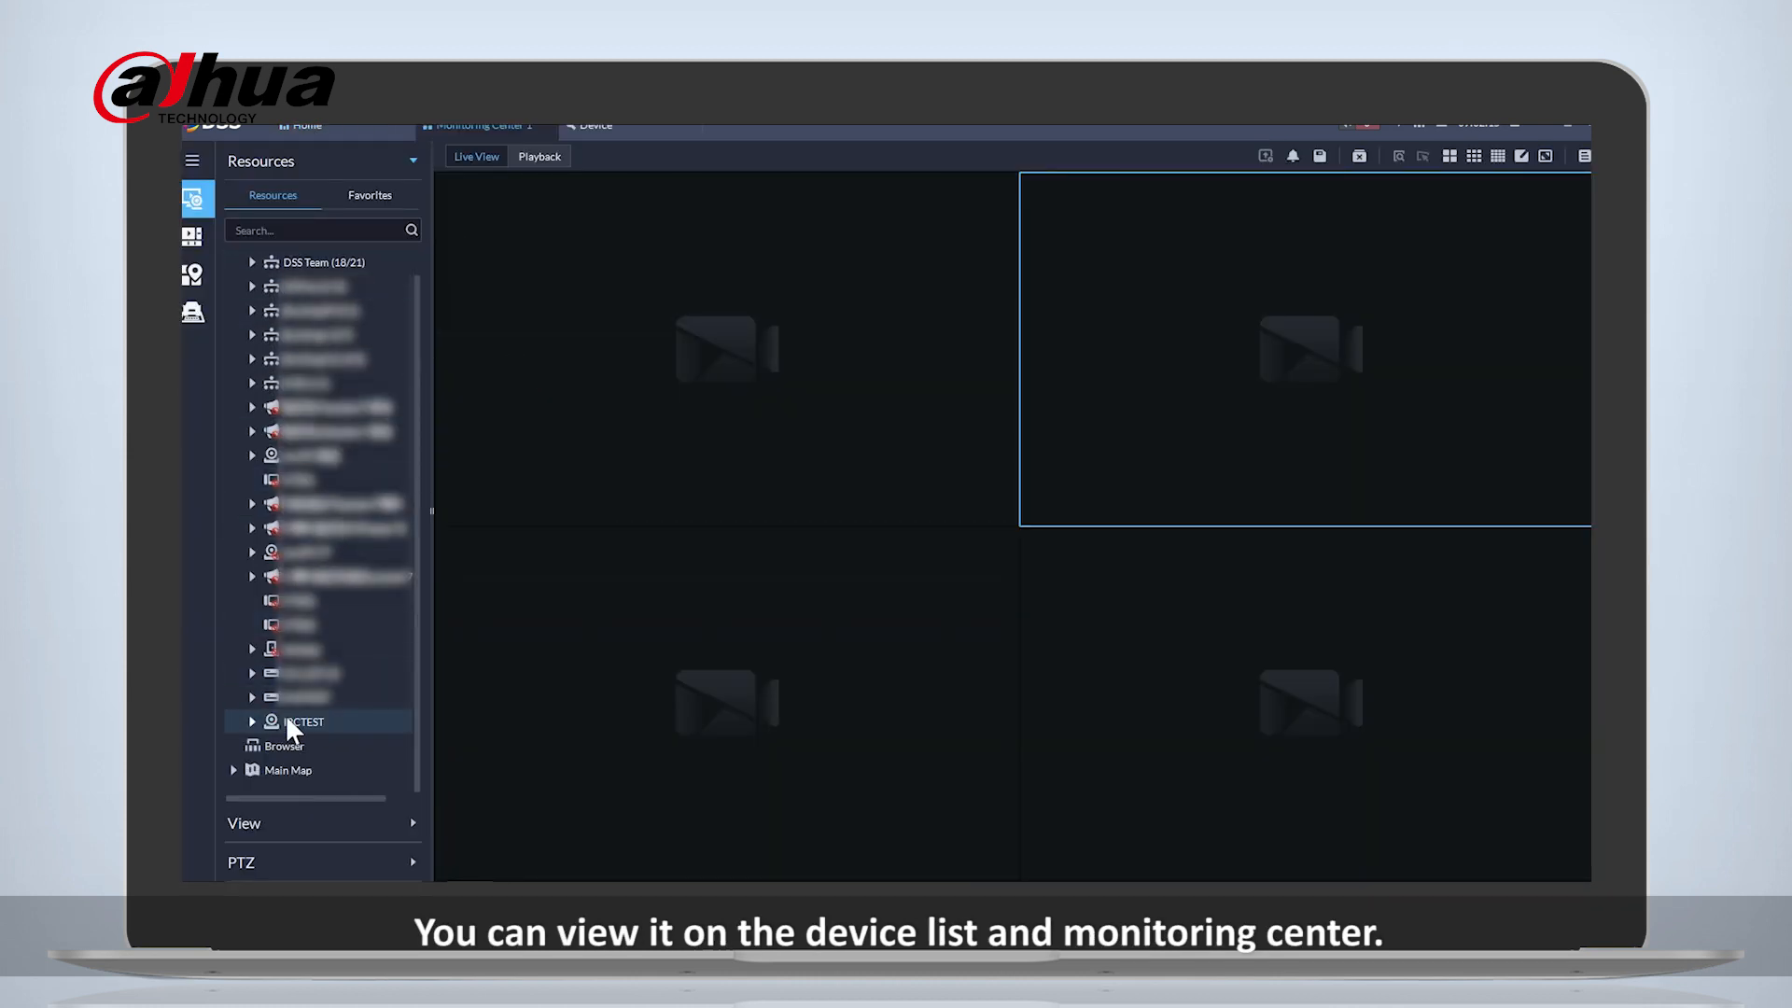
scroll(311, 747, "up", 1)
double_click(308, 746)
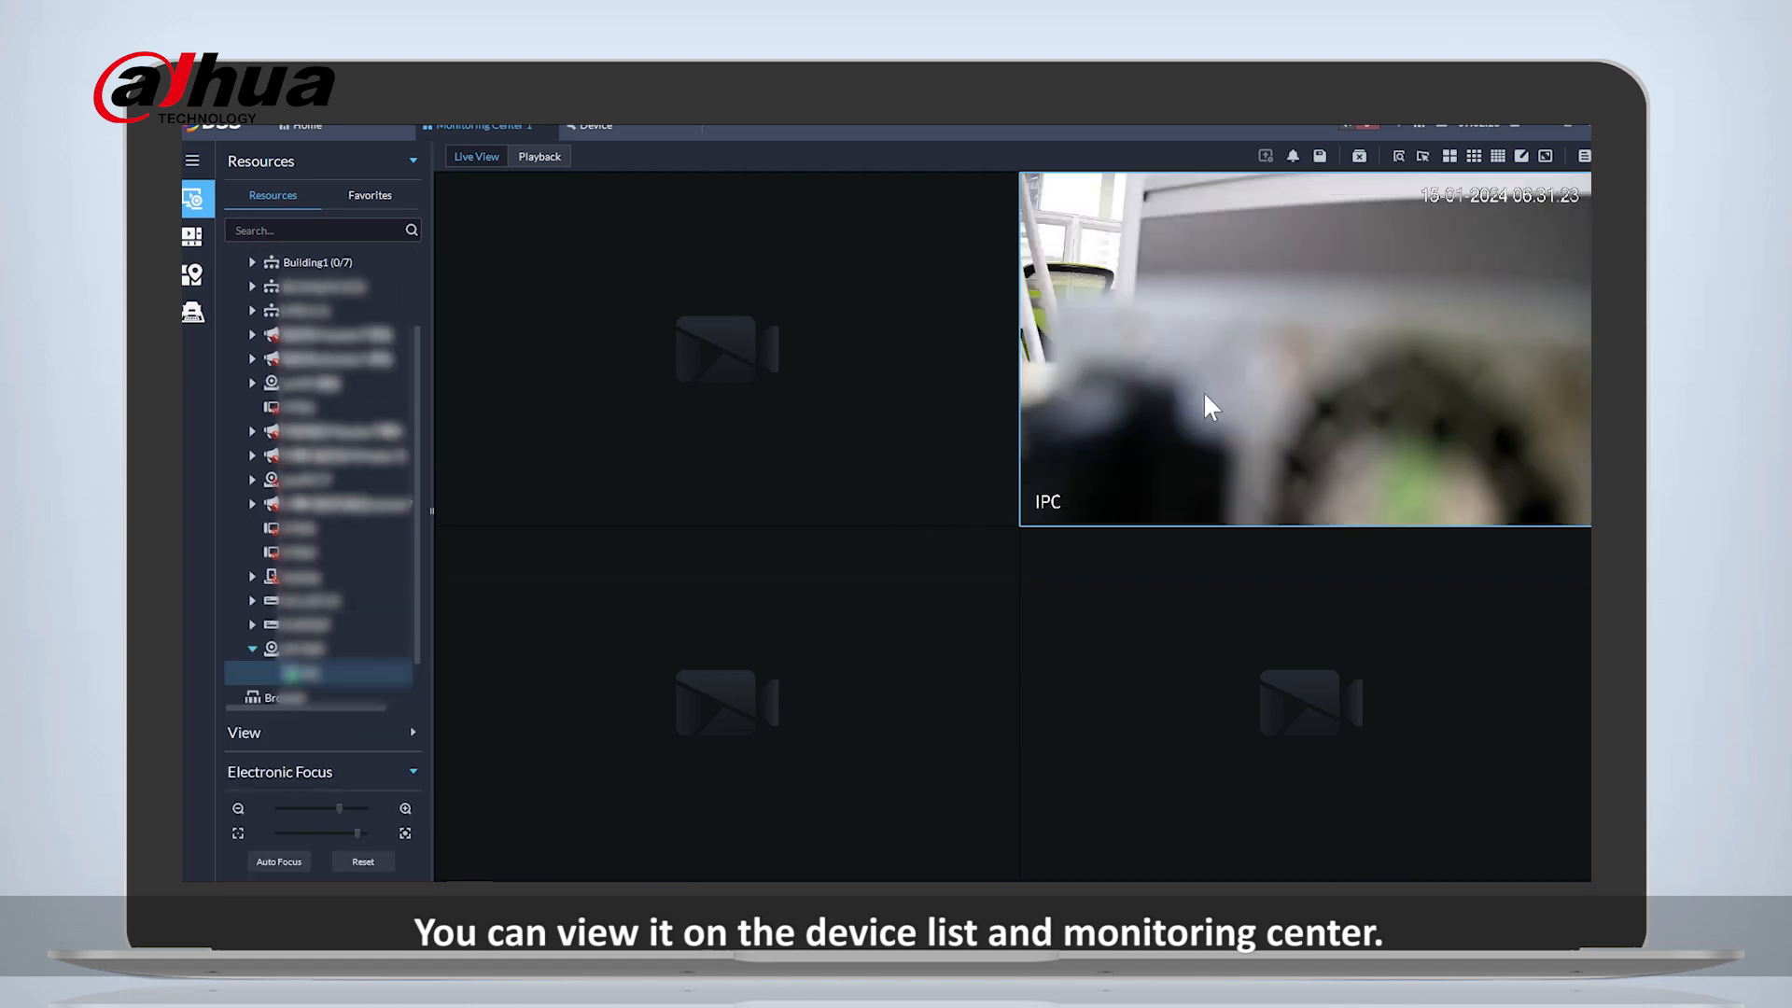
double_click(1297, 347)
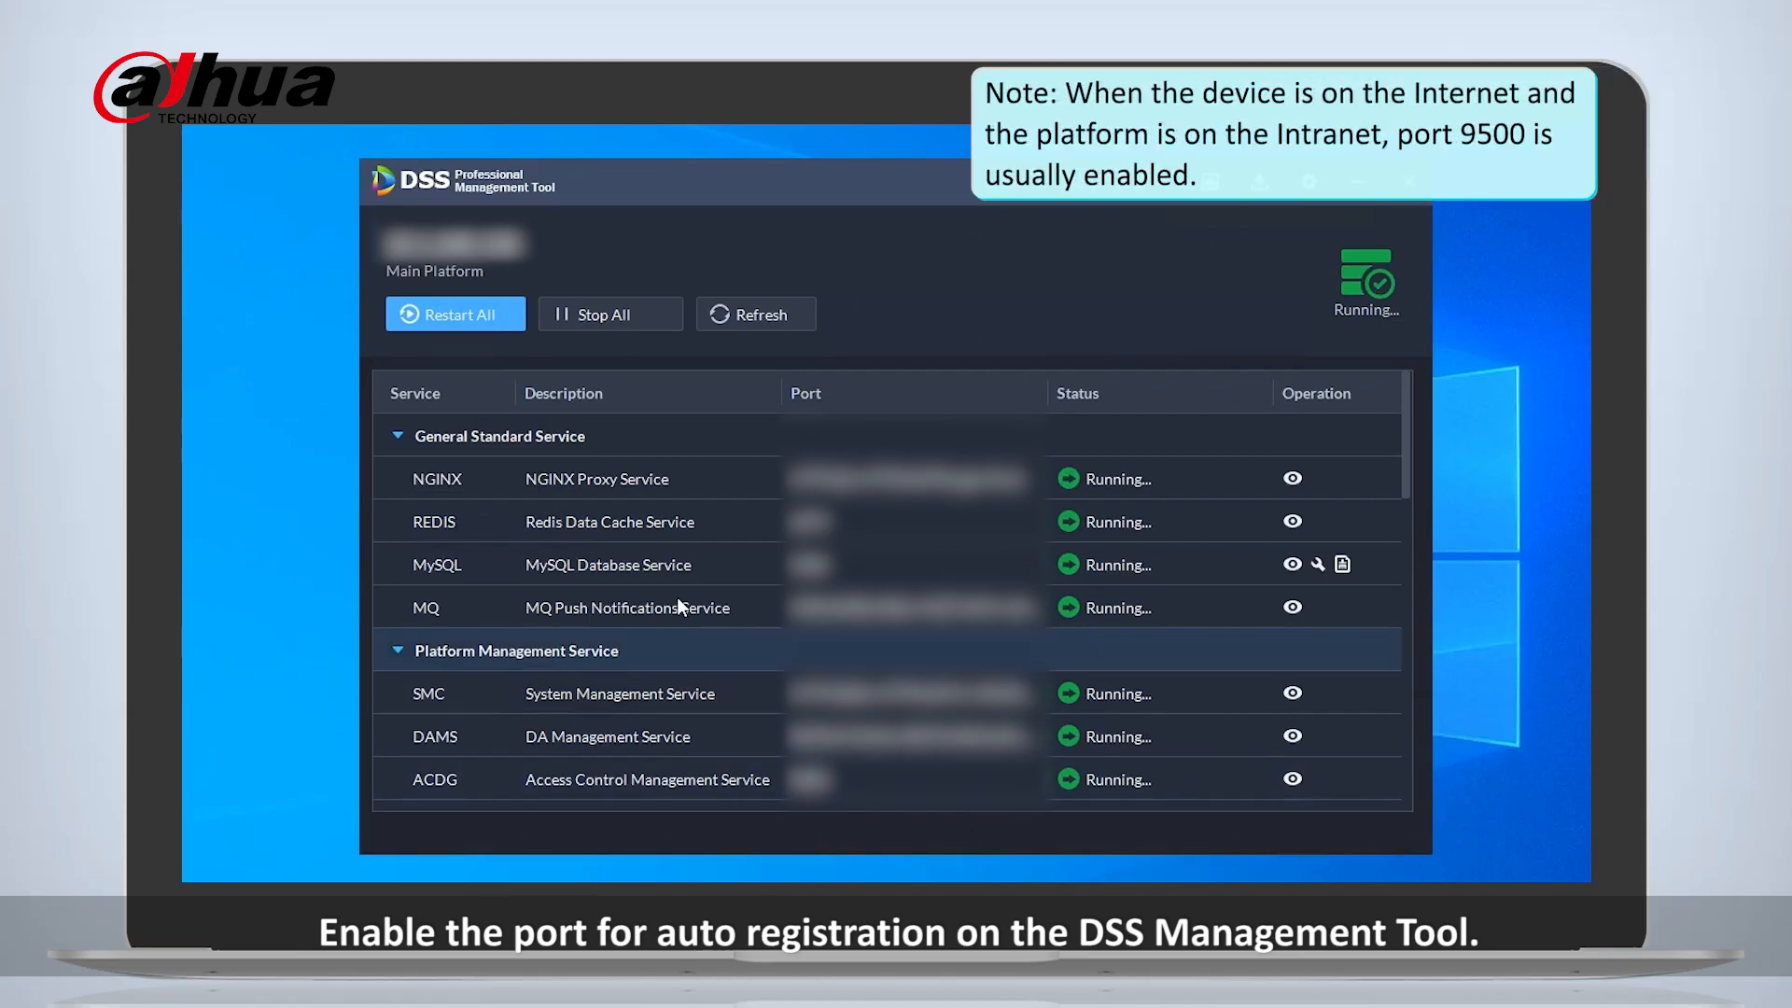
- In the DSS Management Tool, open the details of the Device Auto Registration Service (ARS) and accept port 4078
scroll(675, 596, "down", 3)
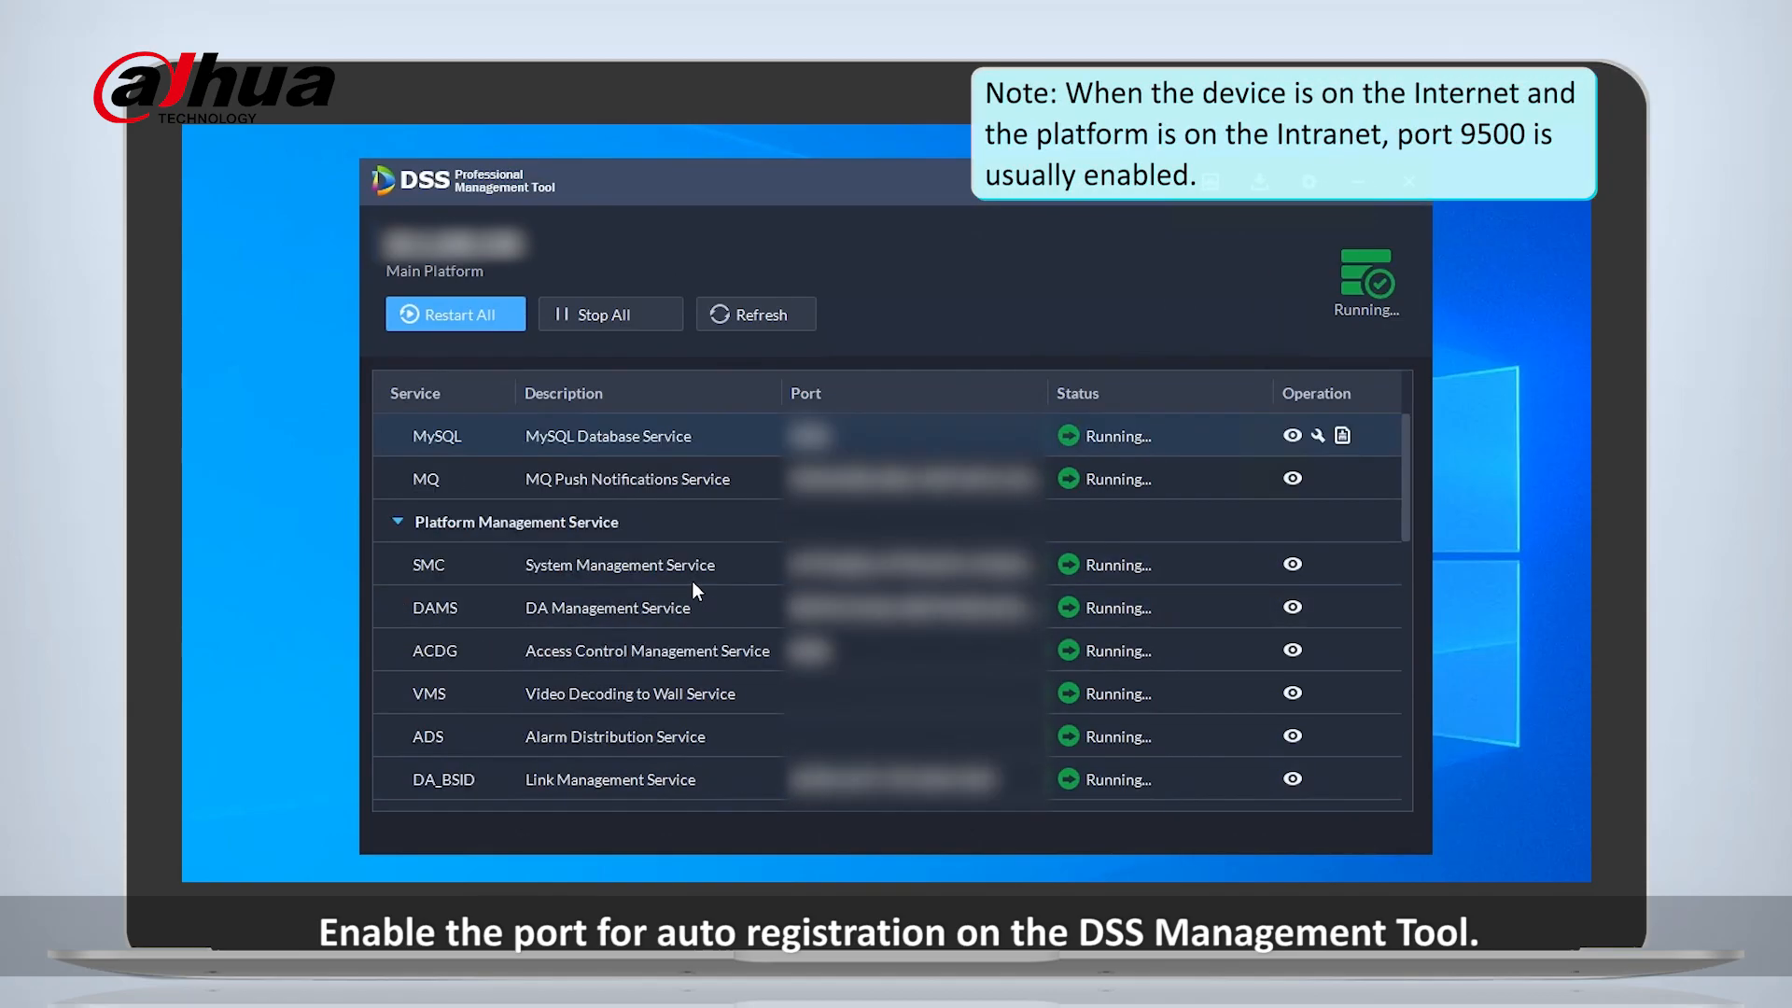
scroll(618, 753, "down", 2)
scroll(617, 753, "down", 3)
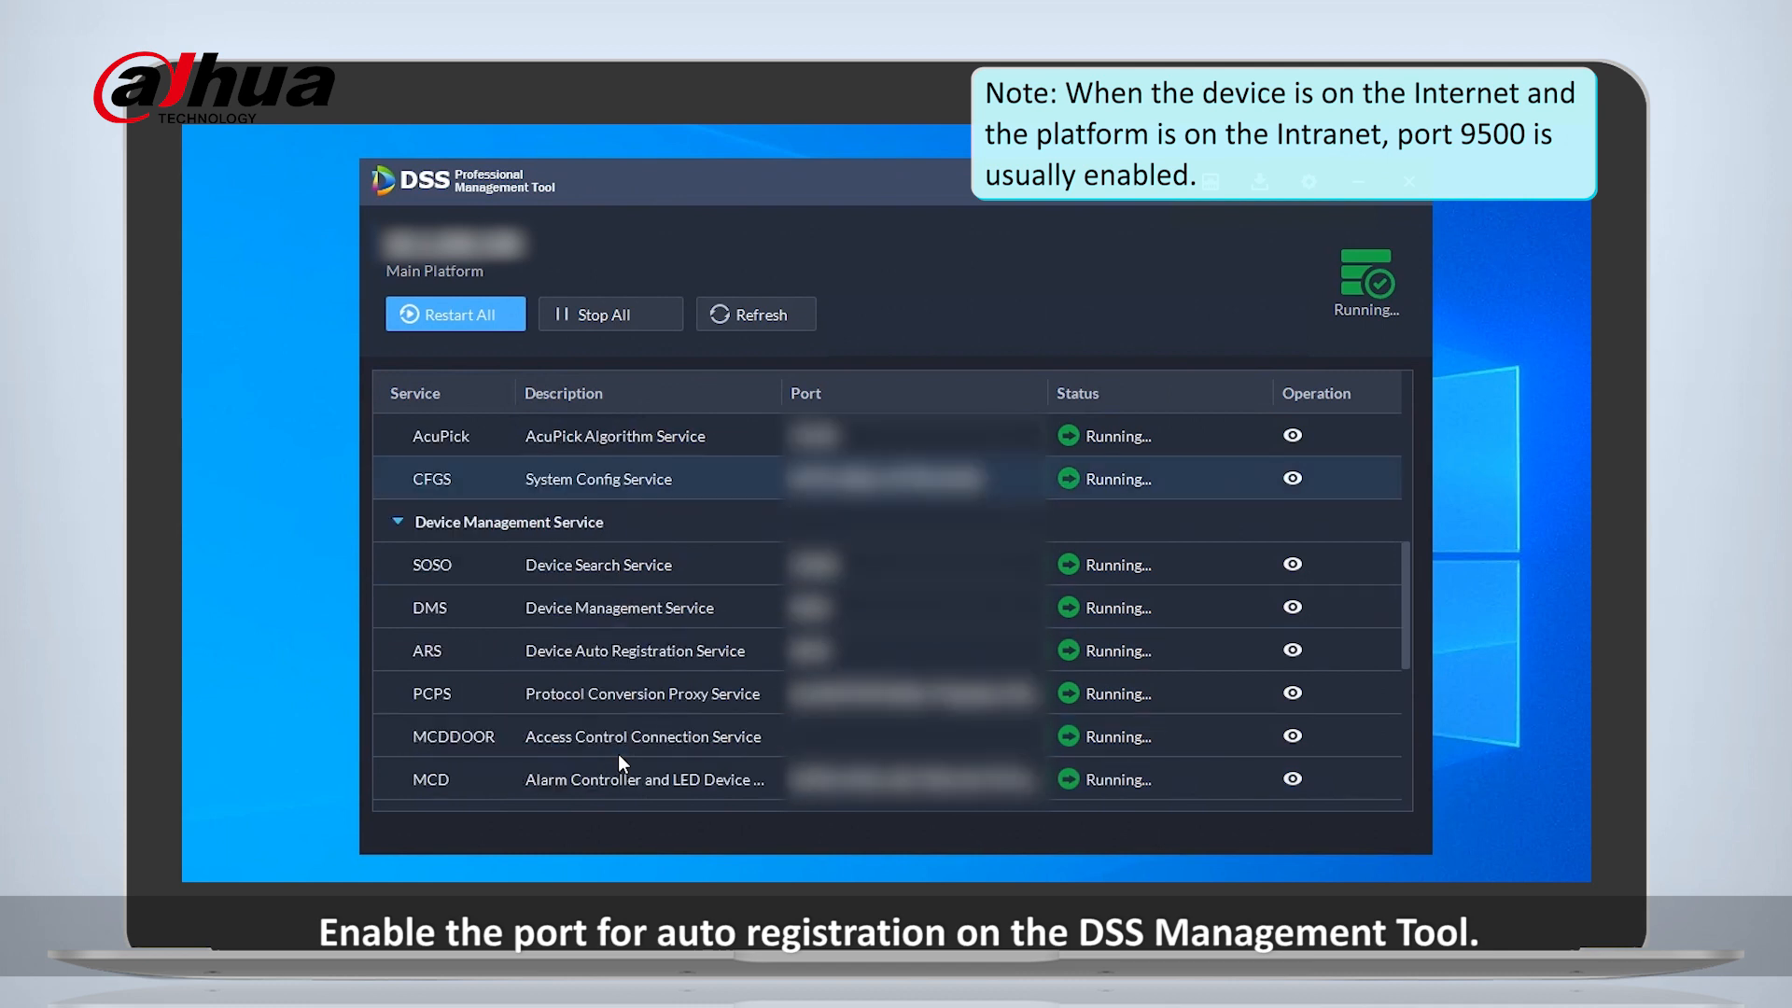
left_click(1293, 652)
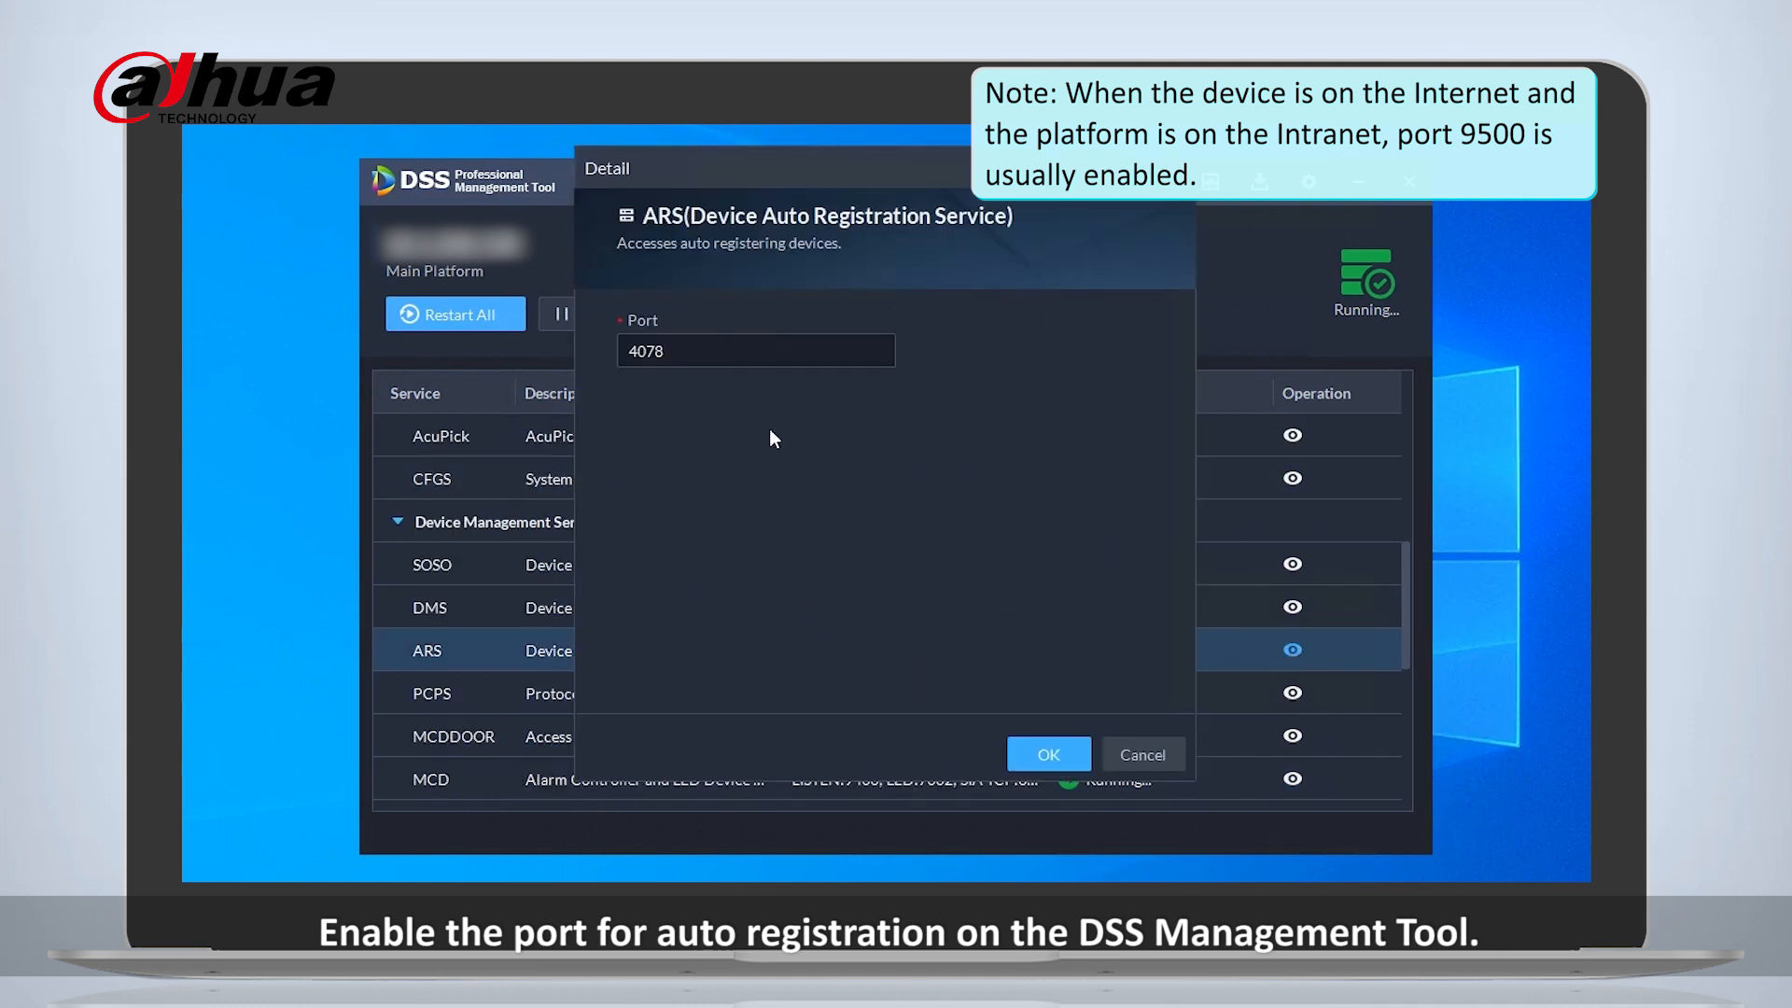
left_click(1048, 753)
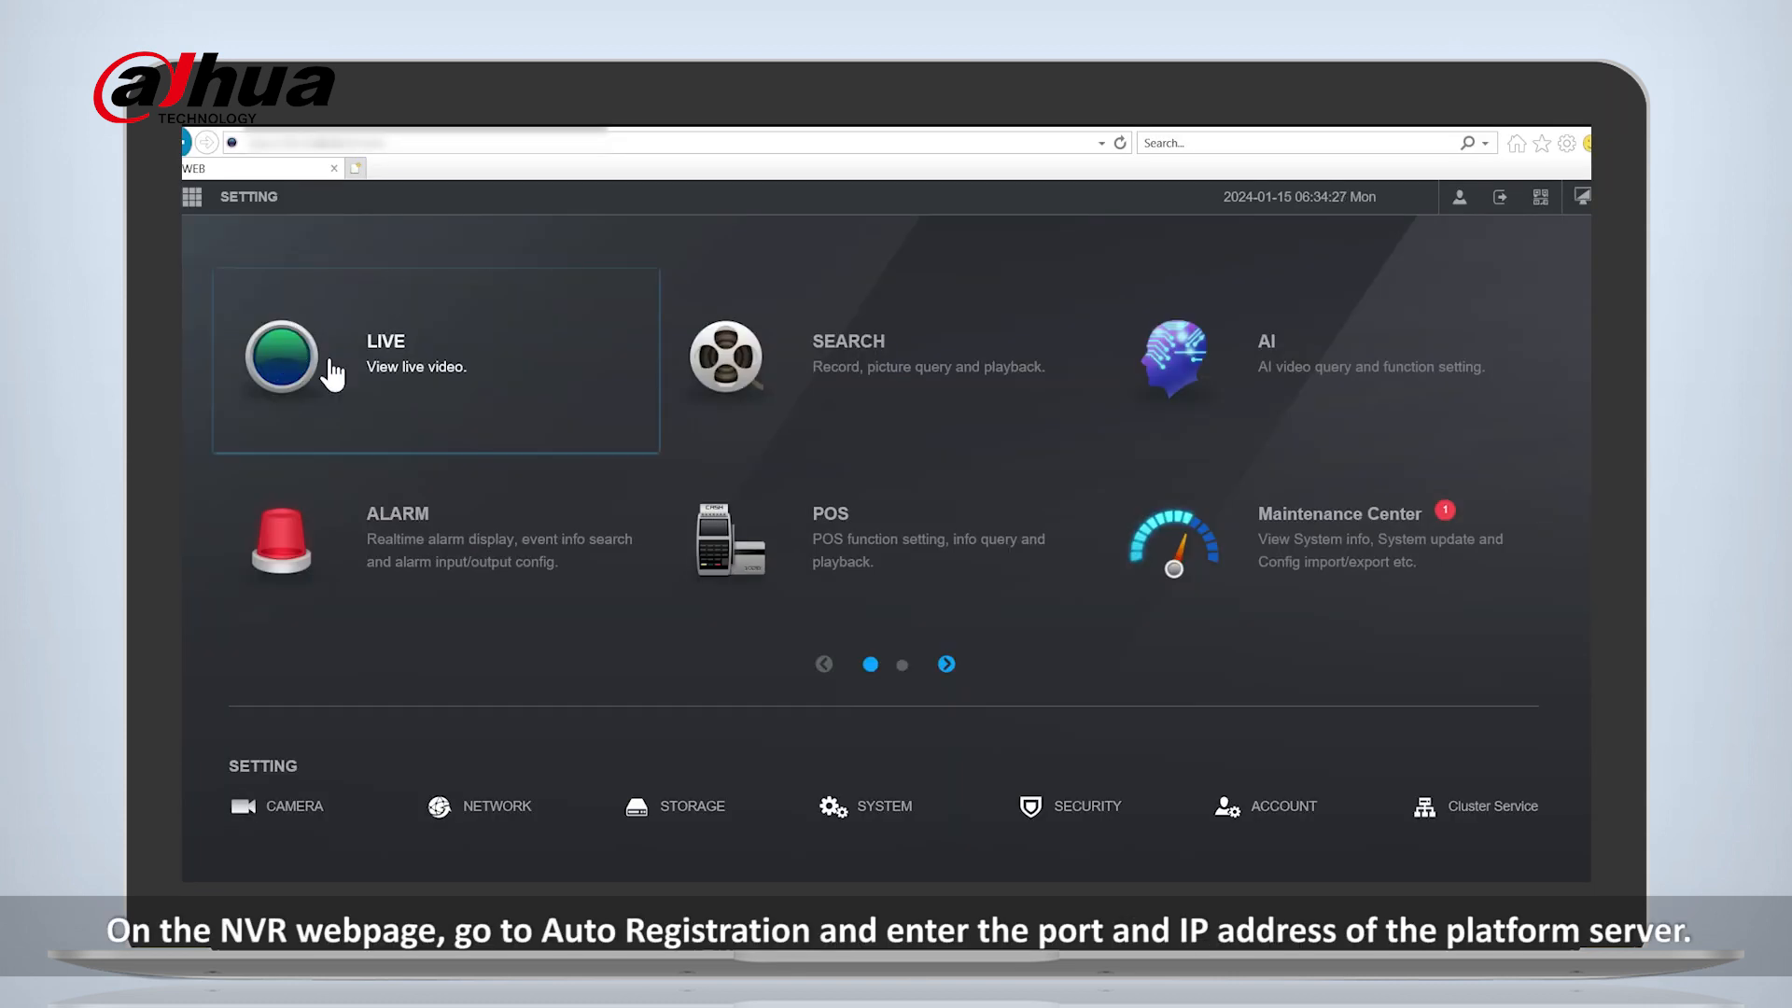
- On the NVR webpage, view the live video of channels D2 IPC and D3 IPC
left_click(332, 362)
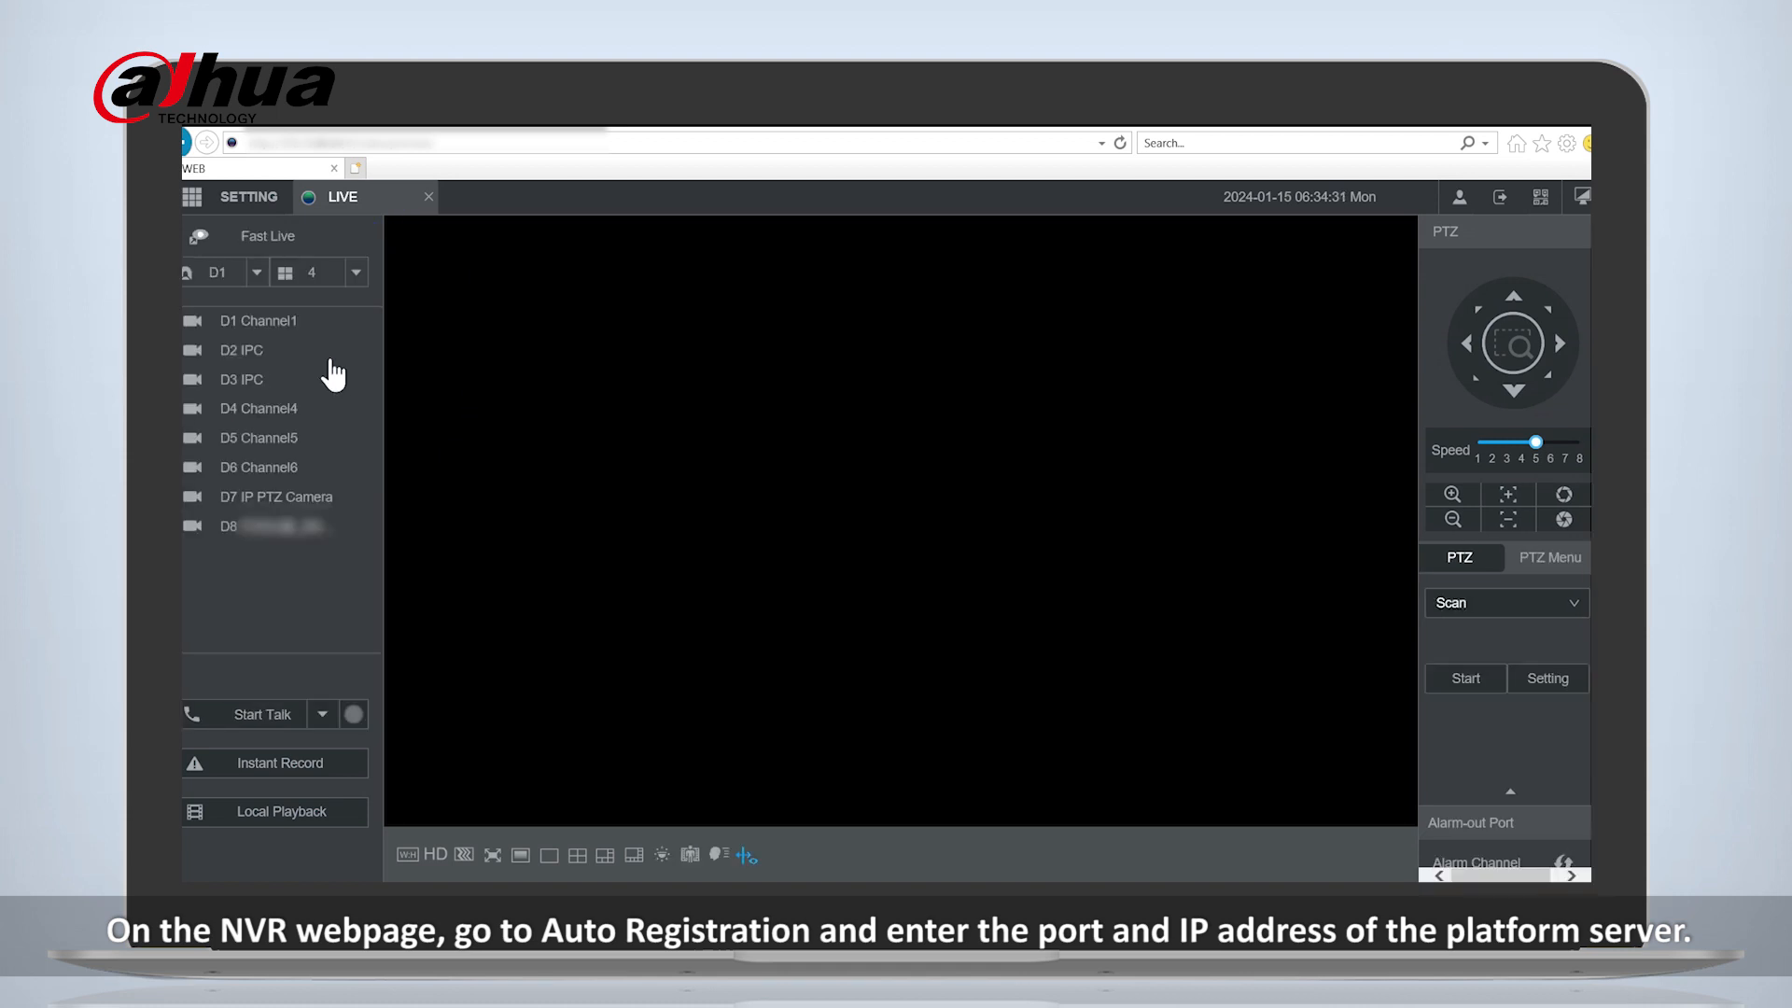
double_click(268, 353)
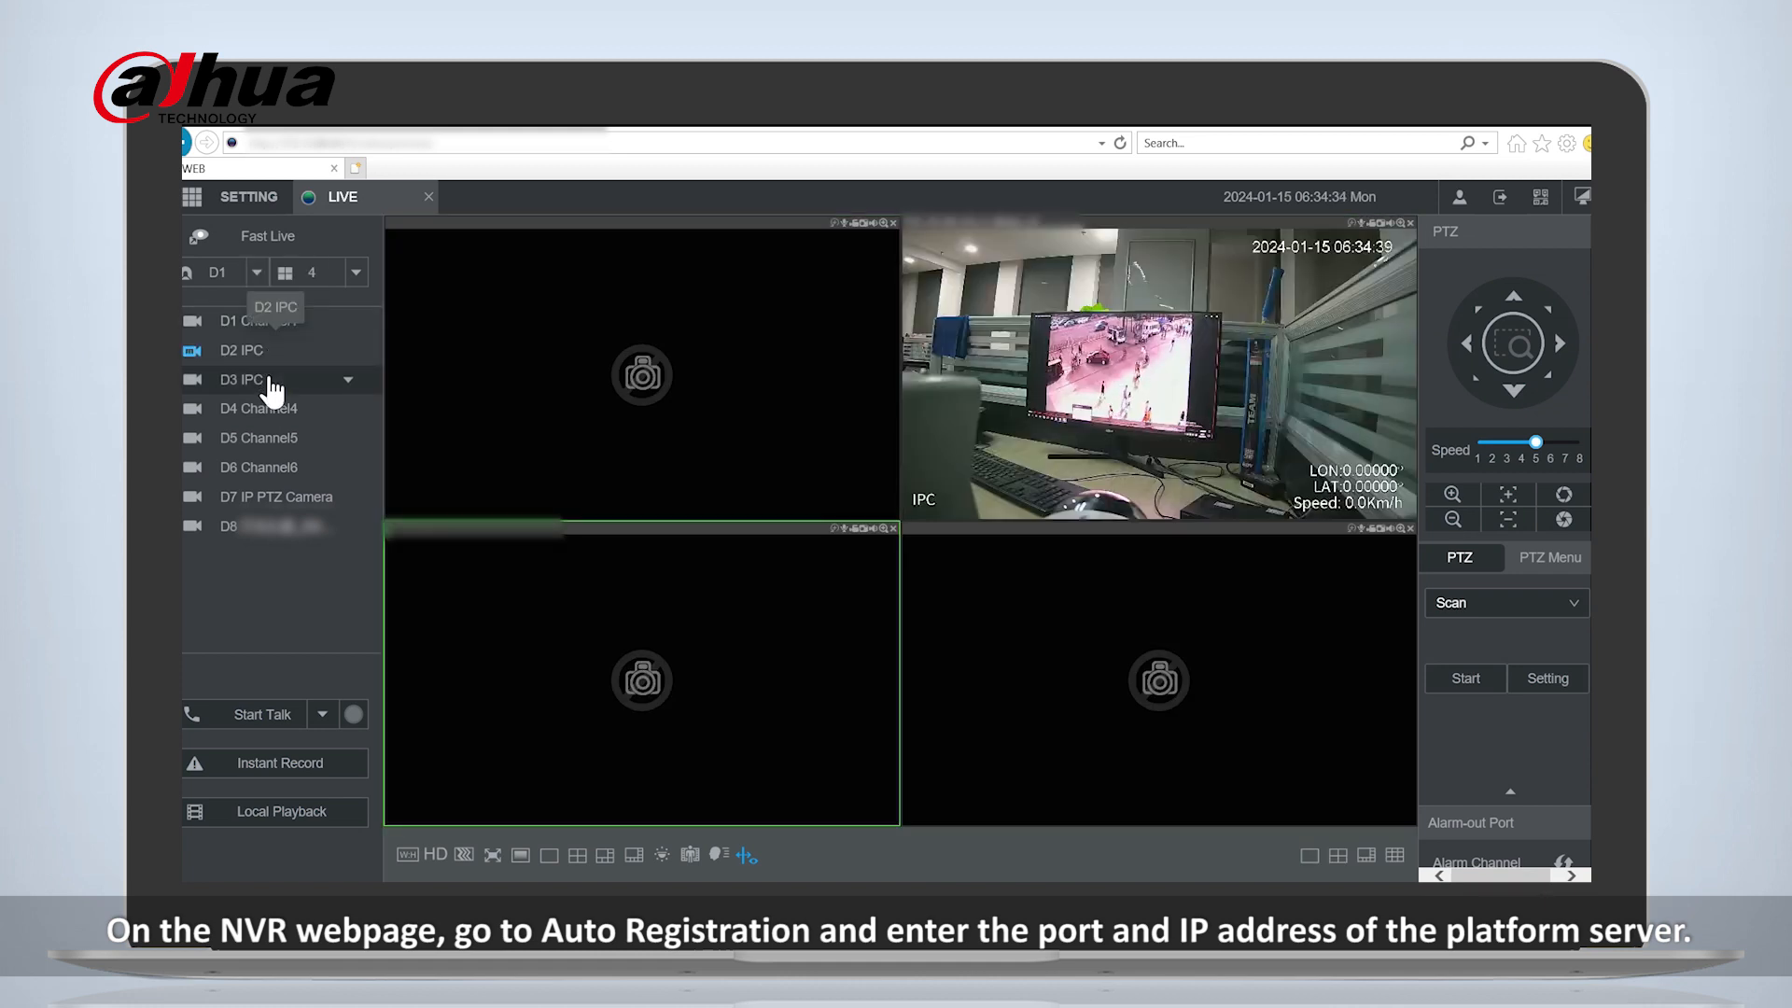
double_click(268, 381)
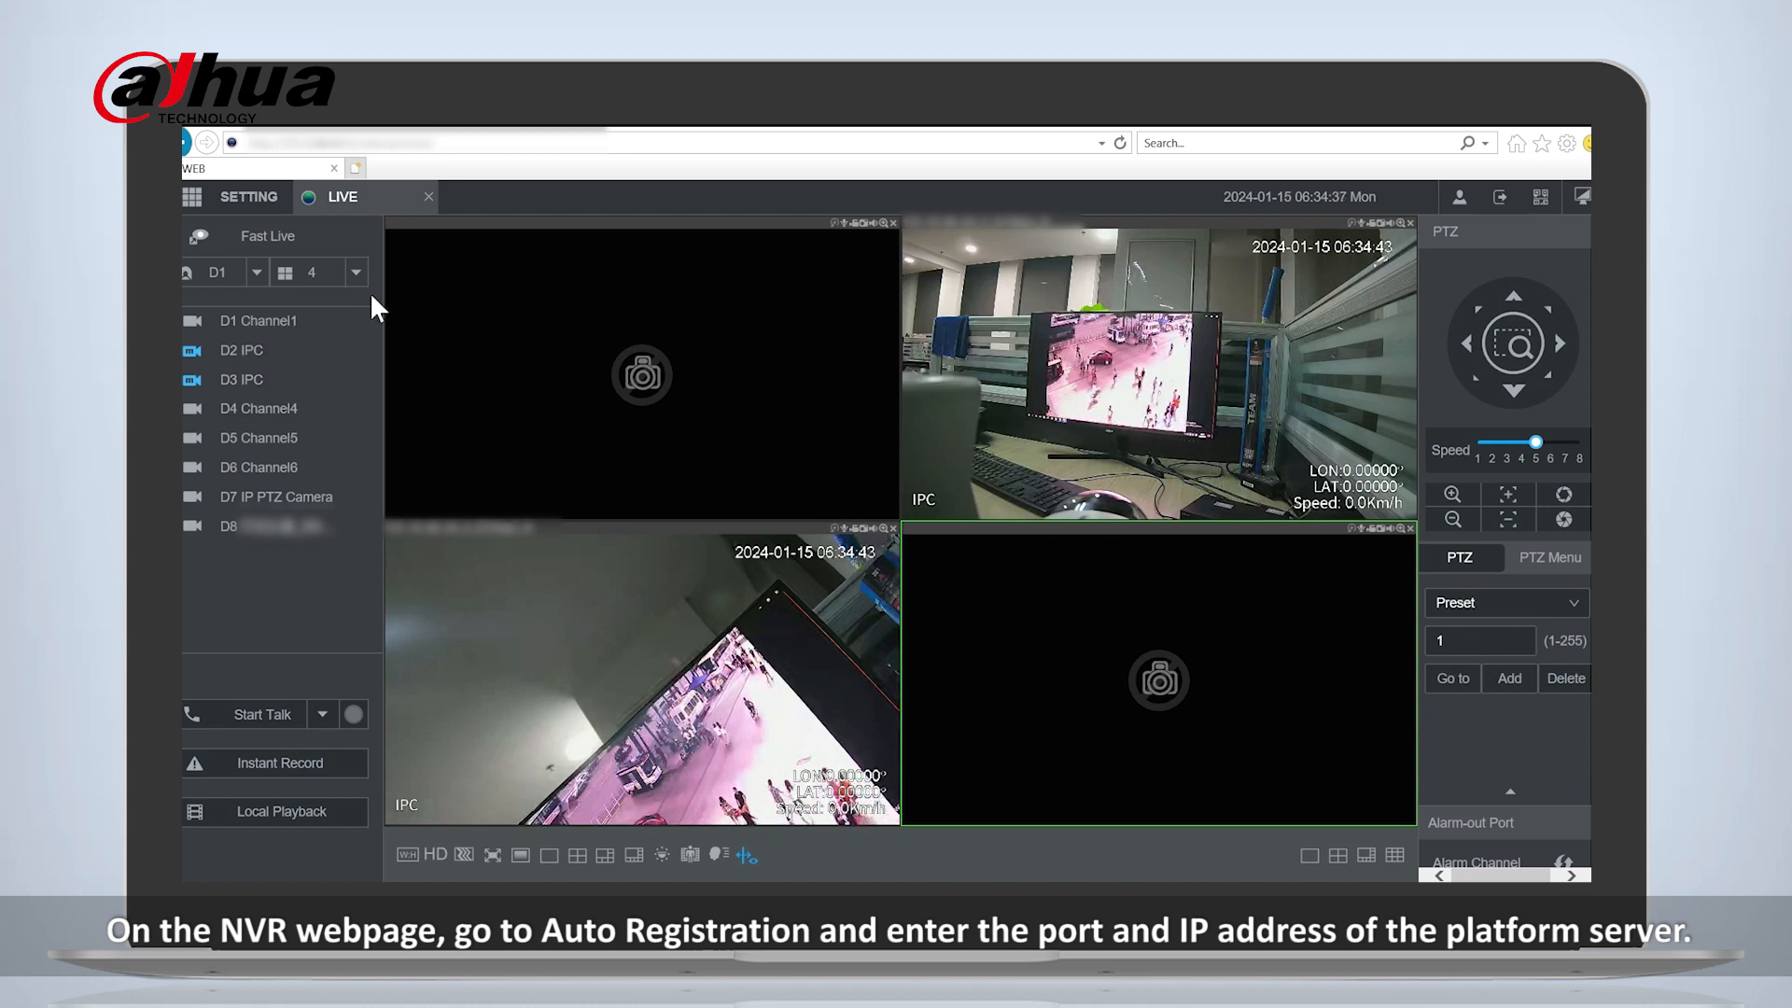
- Enable auto registration in the NVR's network Register settings and enter the DSS platform's server address
left_click(193, 200)
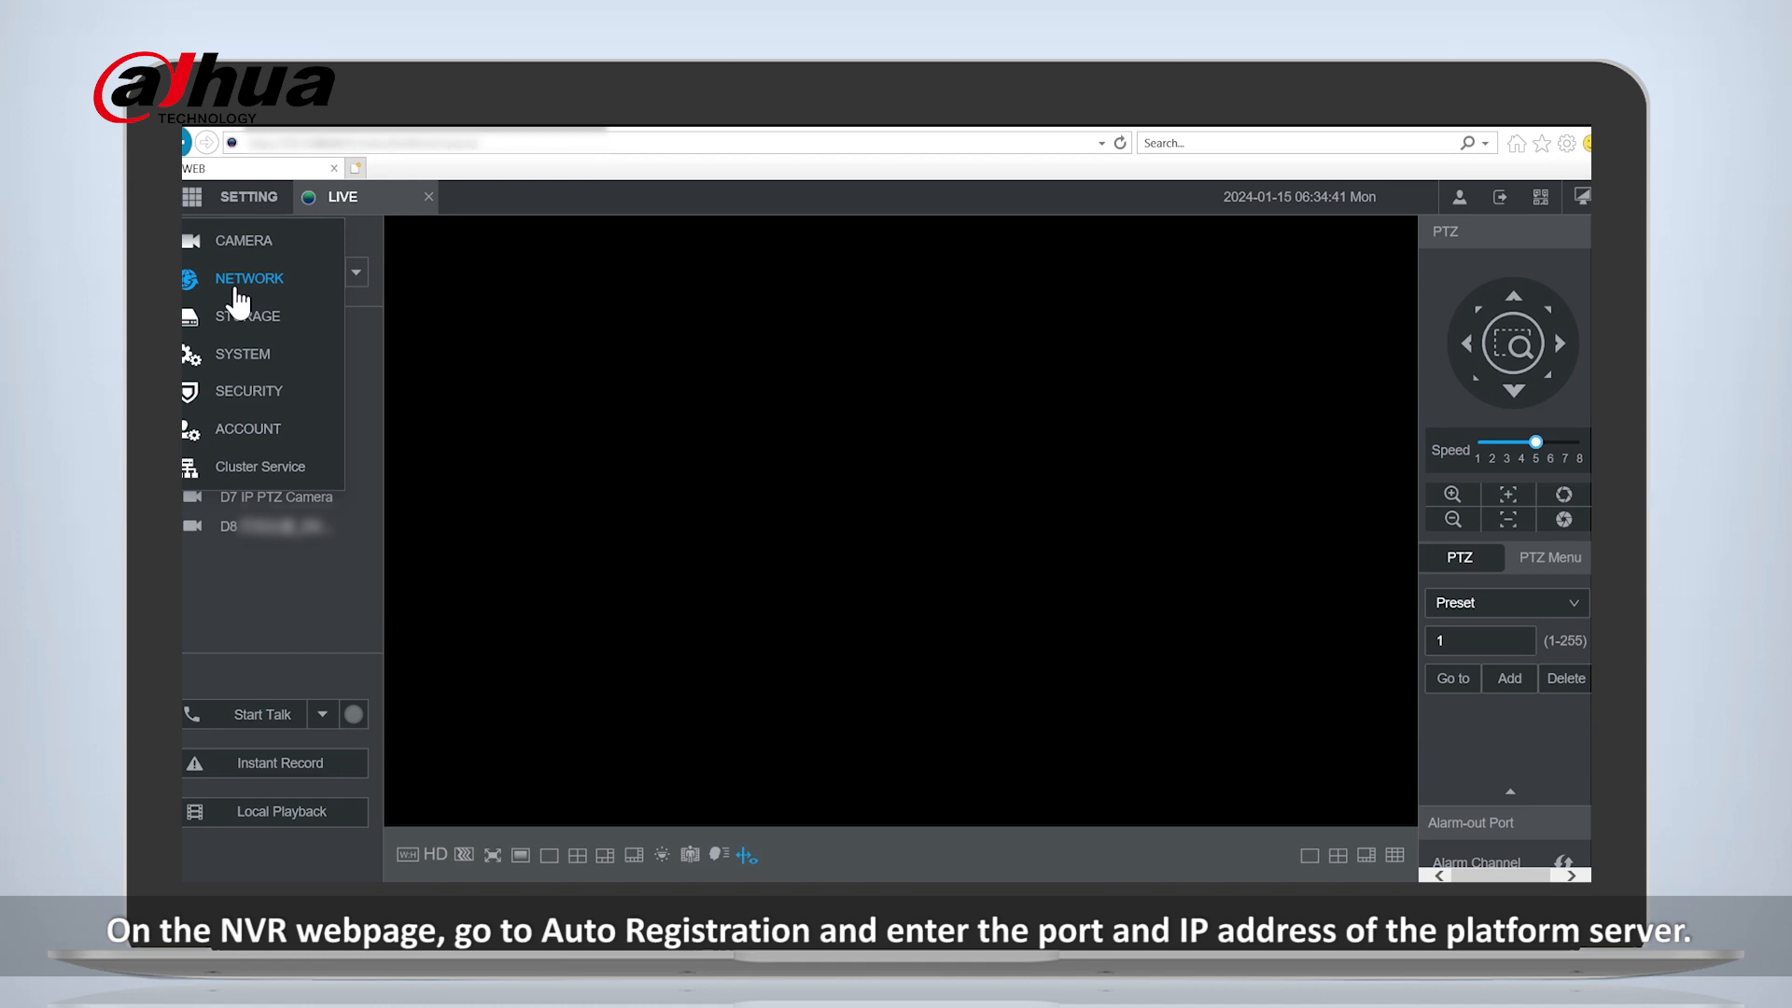
left_click(237, 291)
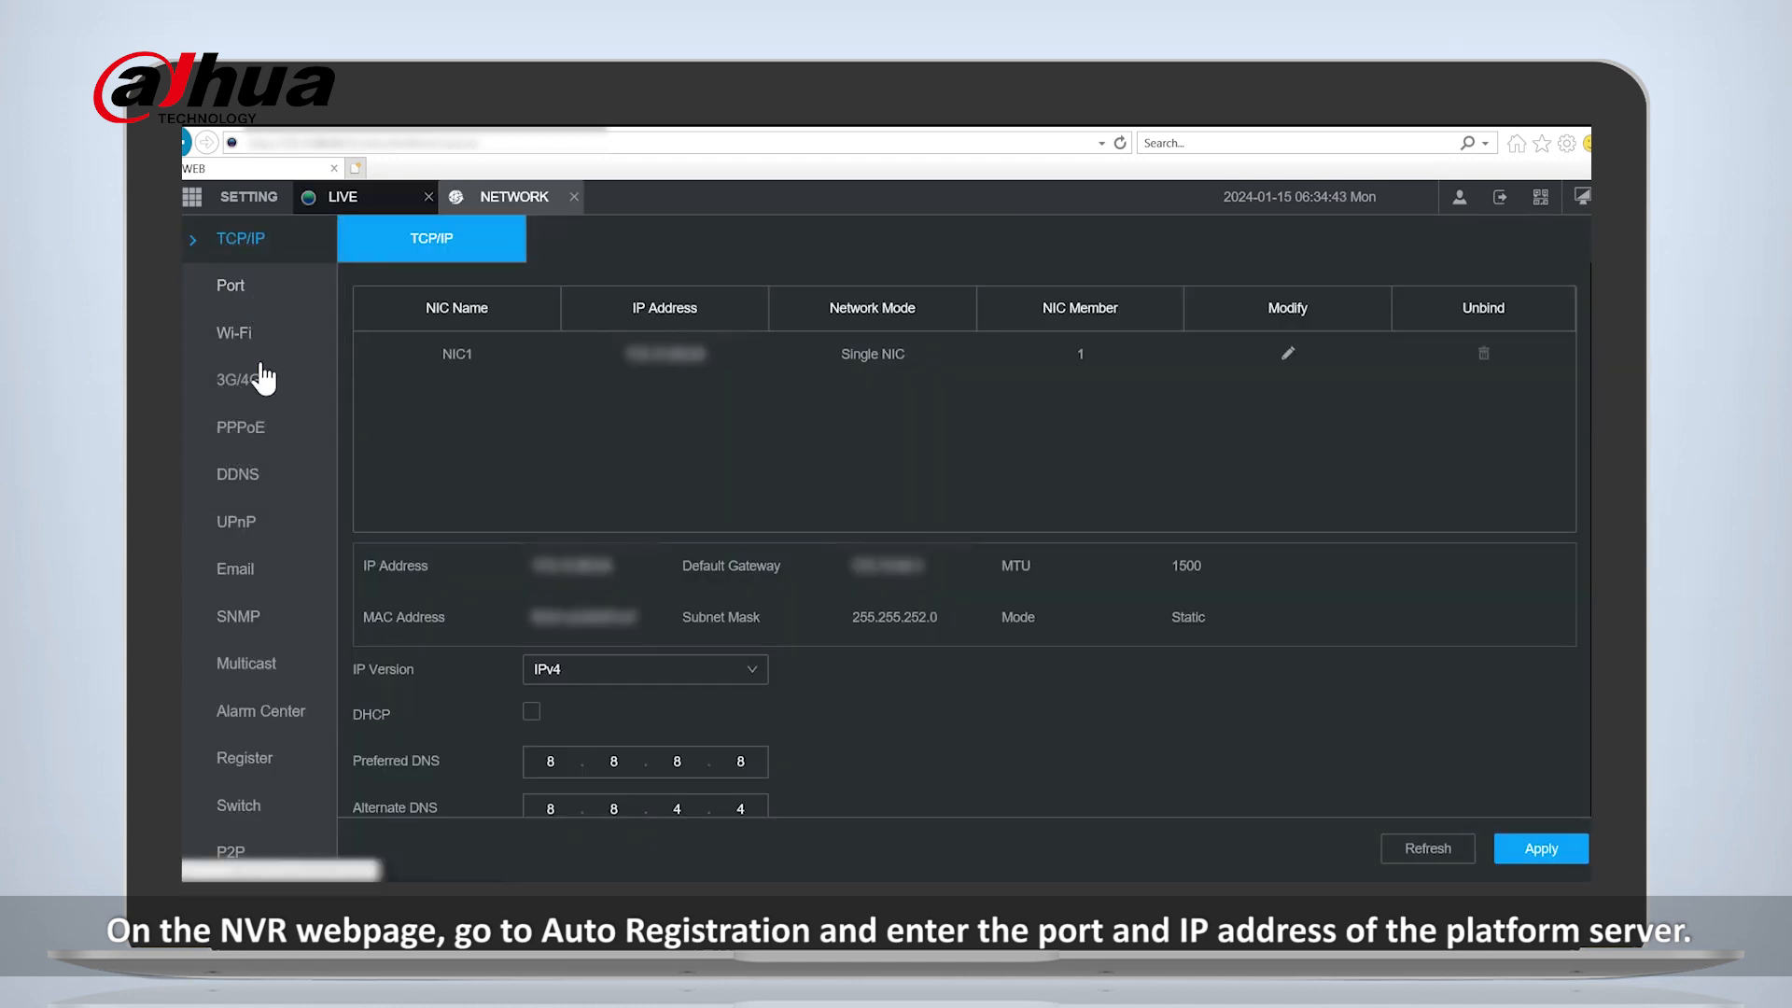
left_click(254, 761)
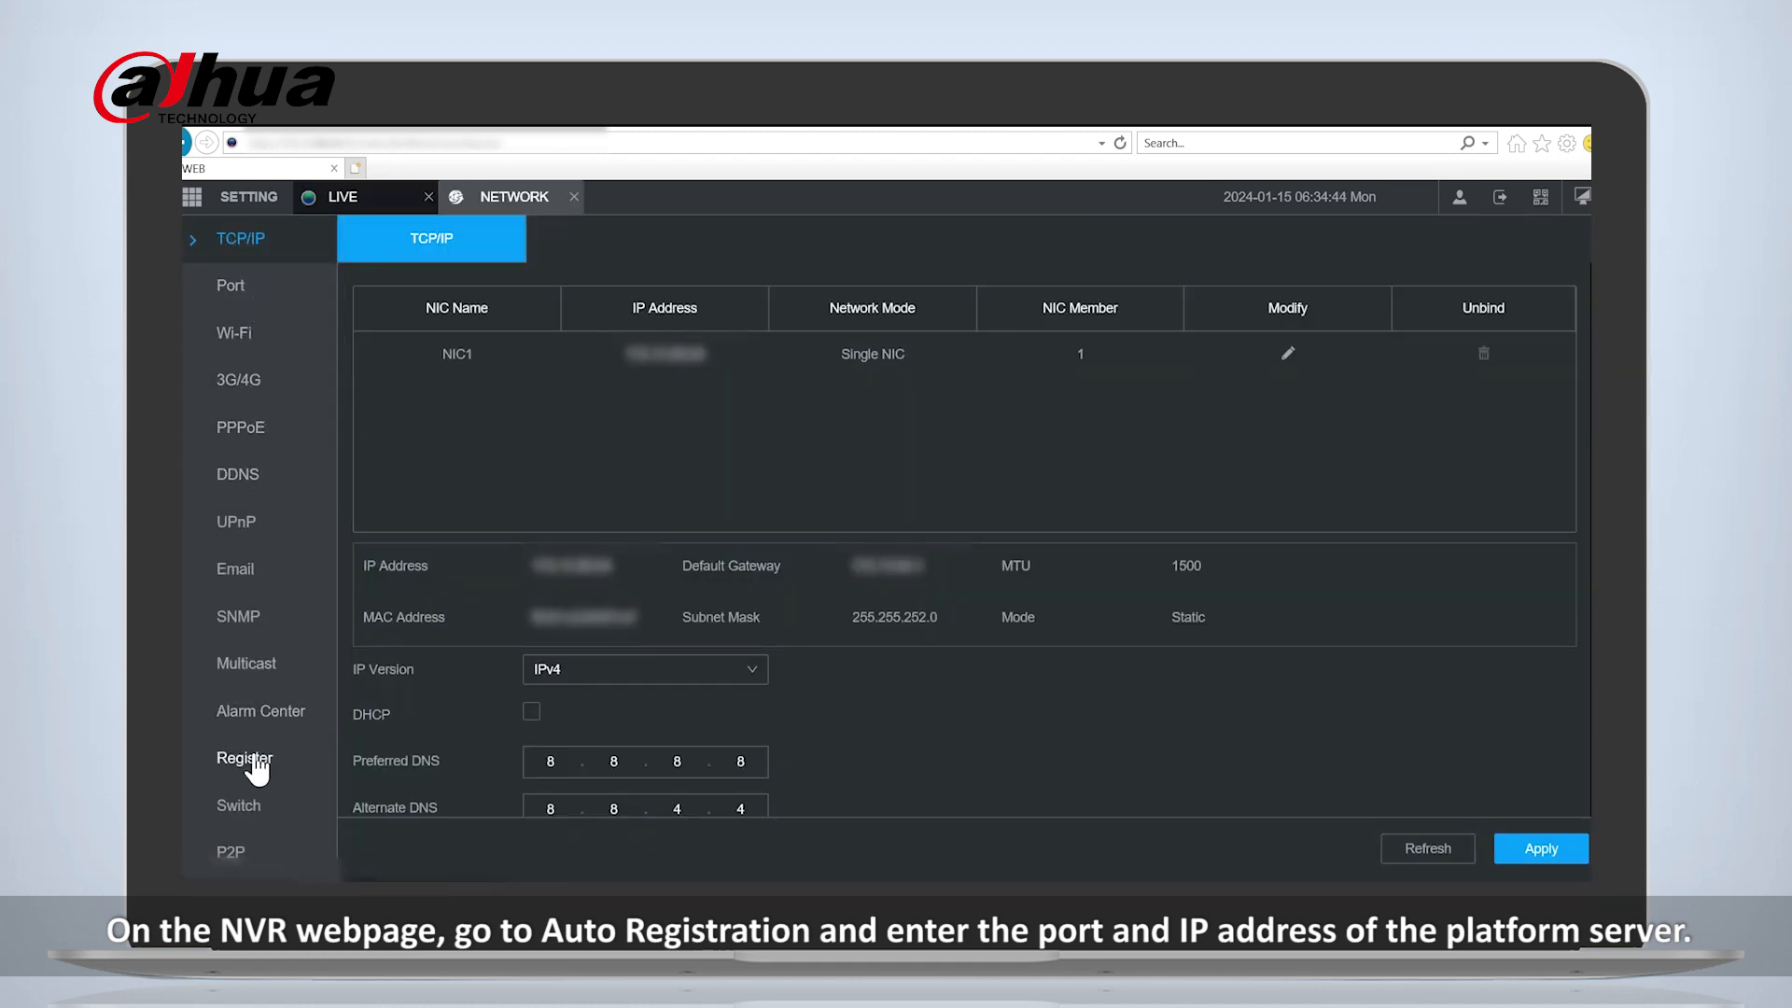
left_click(543, 254)
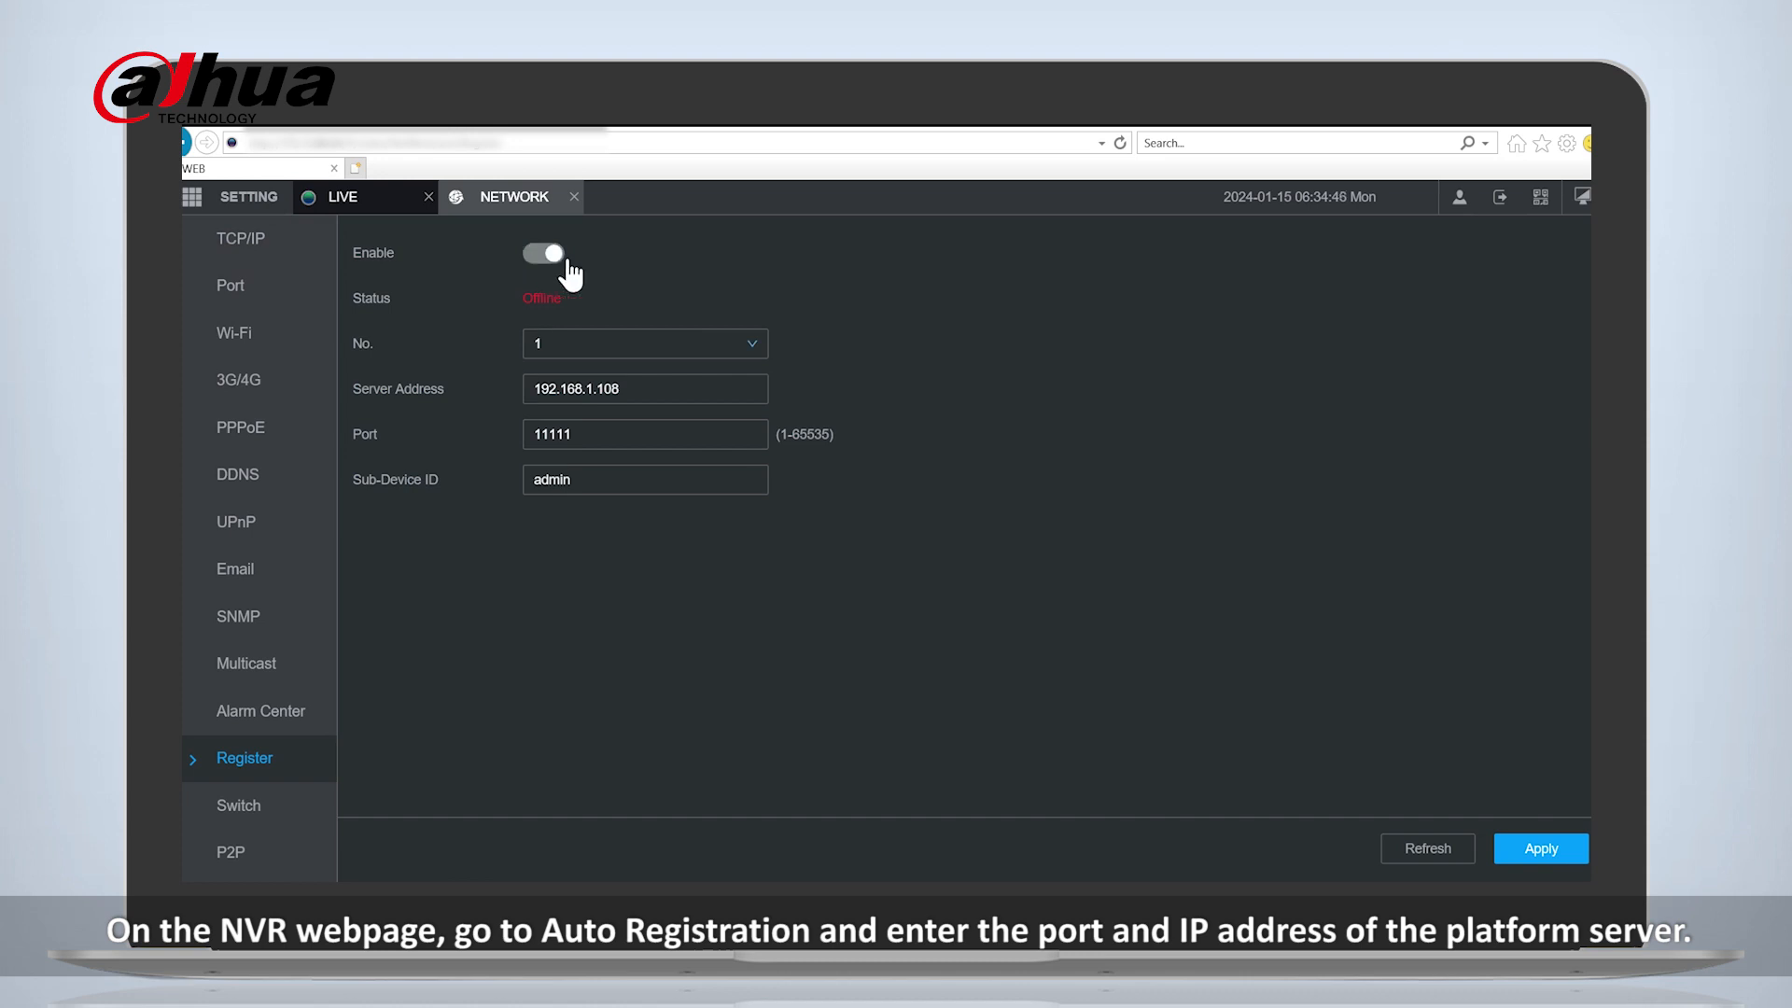
triple_click(637, 387)
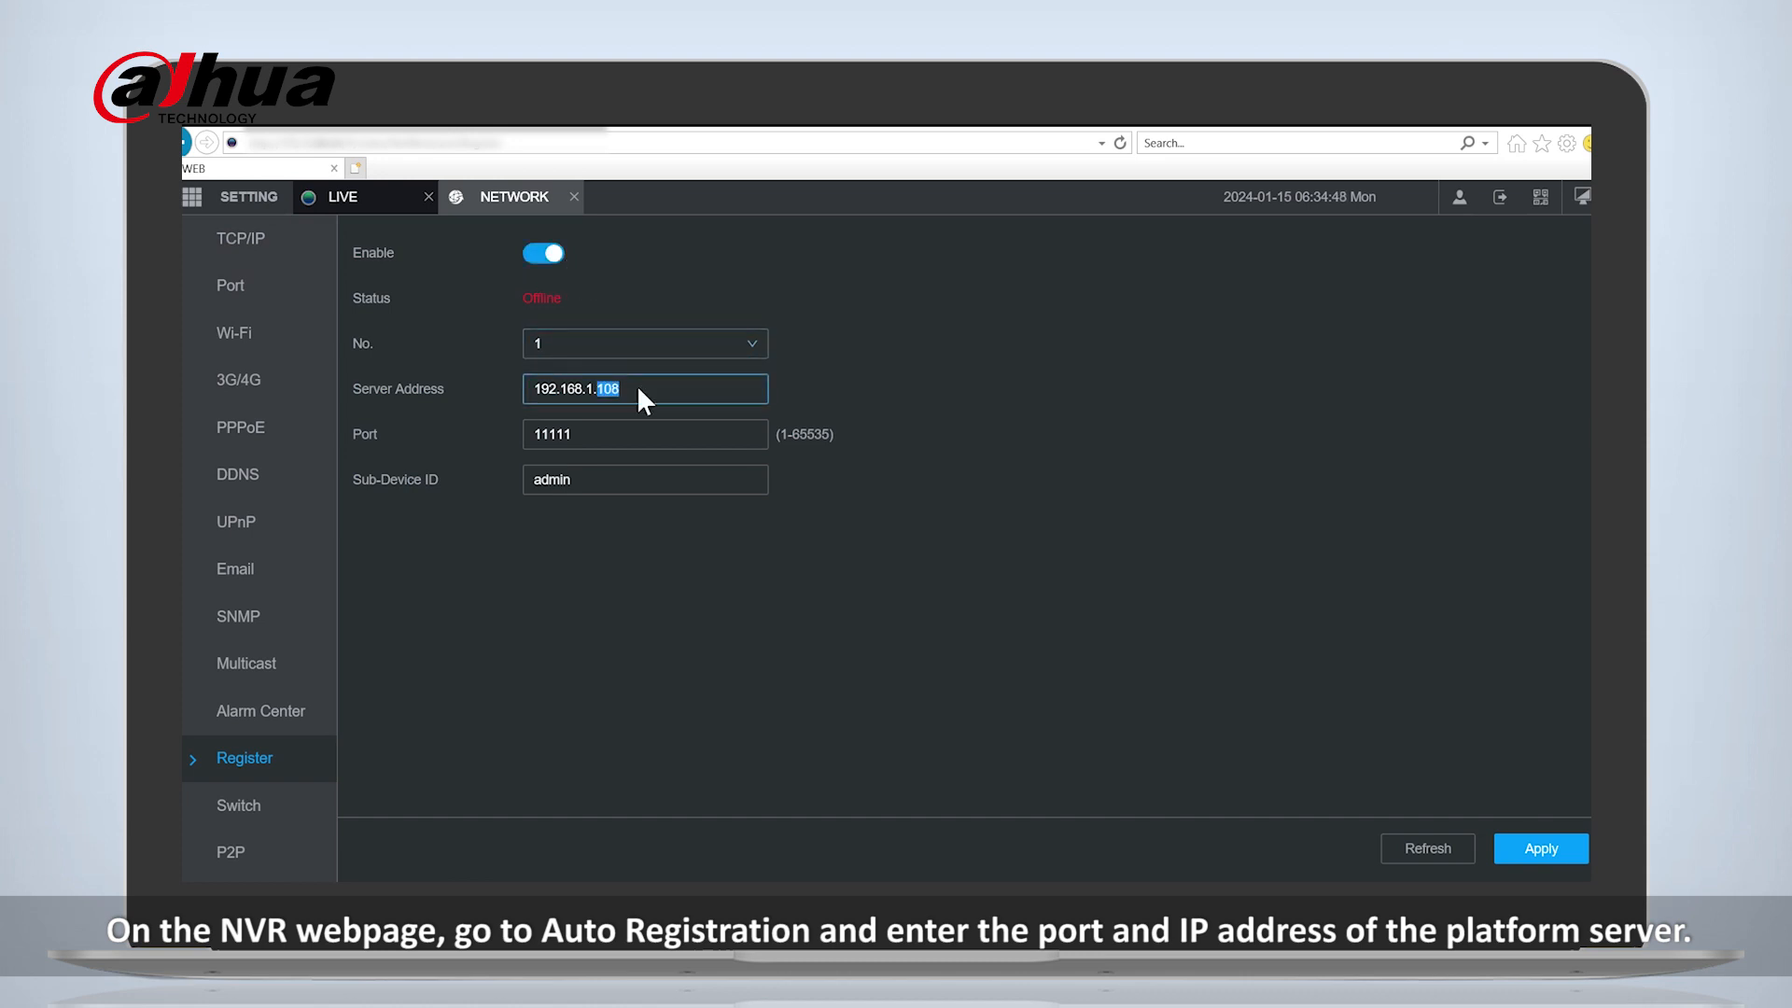
type("10")
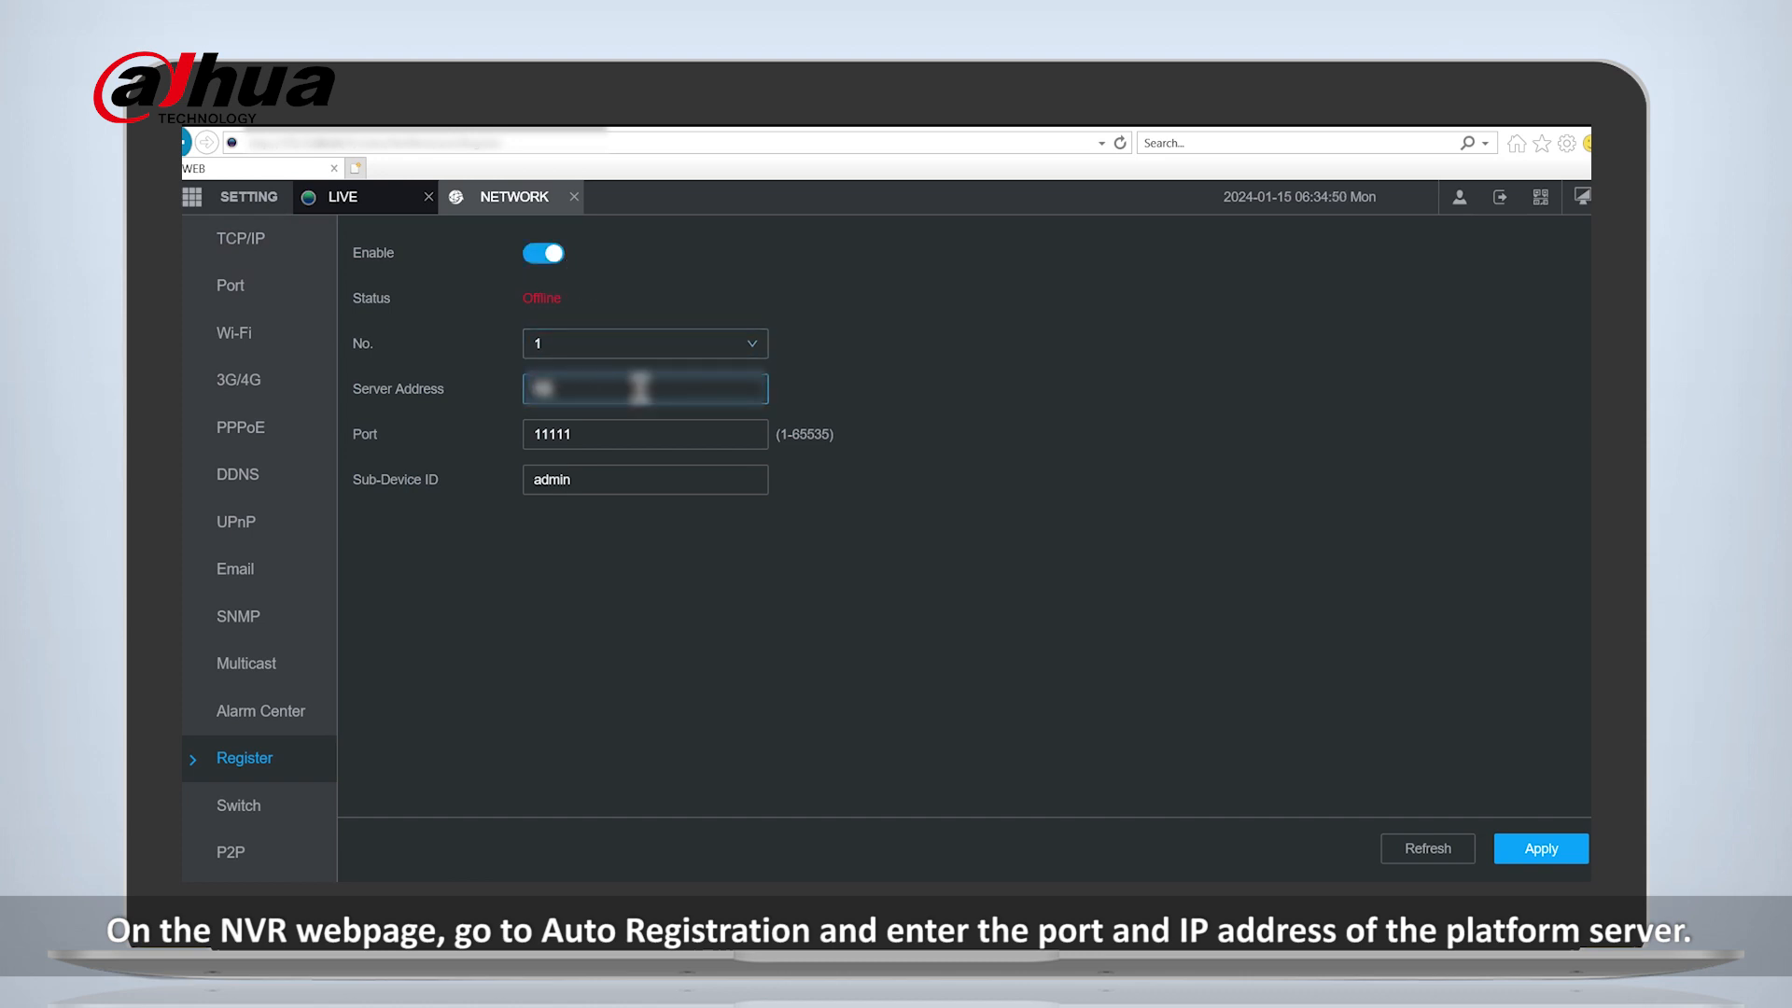
type("1.200")
- Set the NVR's registration port to 4078 and its Sub-Device ID to NVR1, and apply the settings
key("Tab")
type("40")
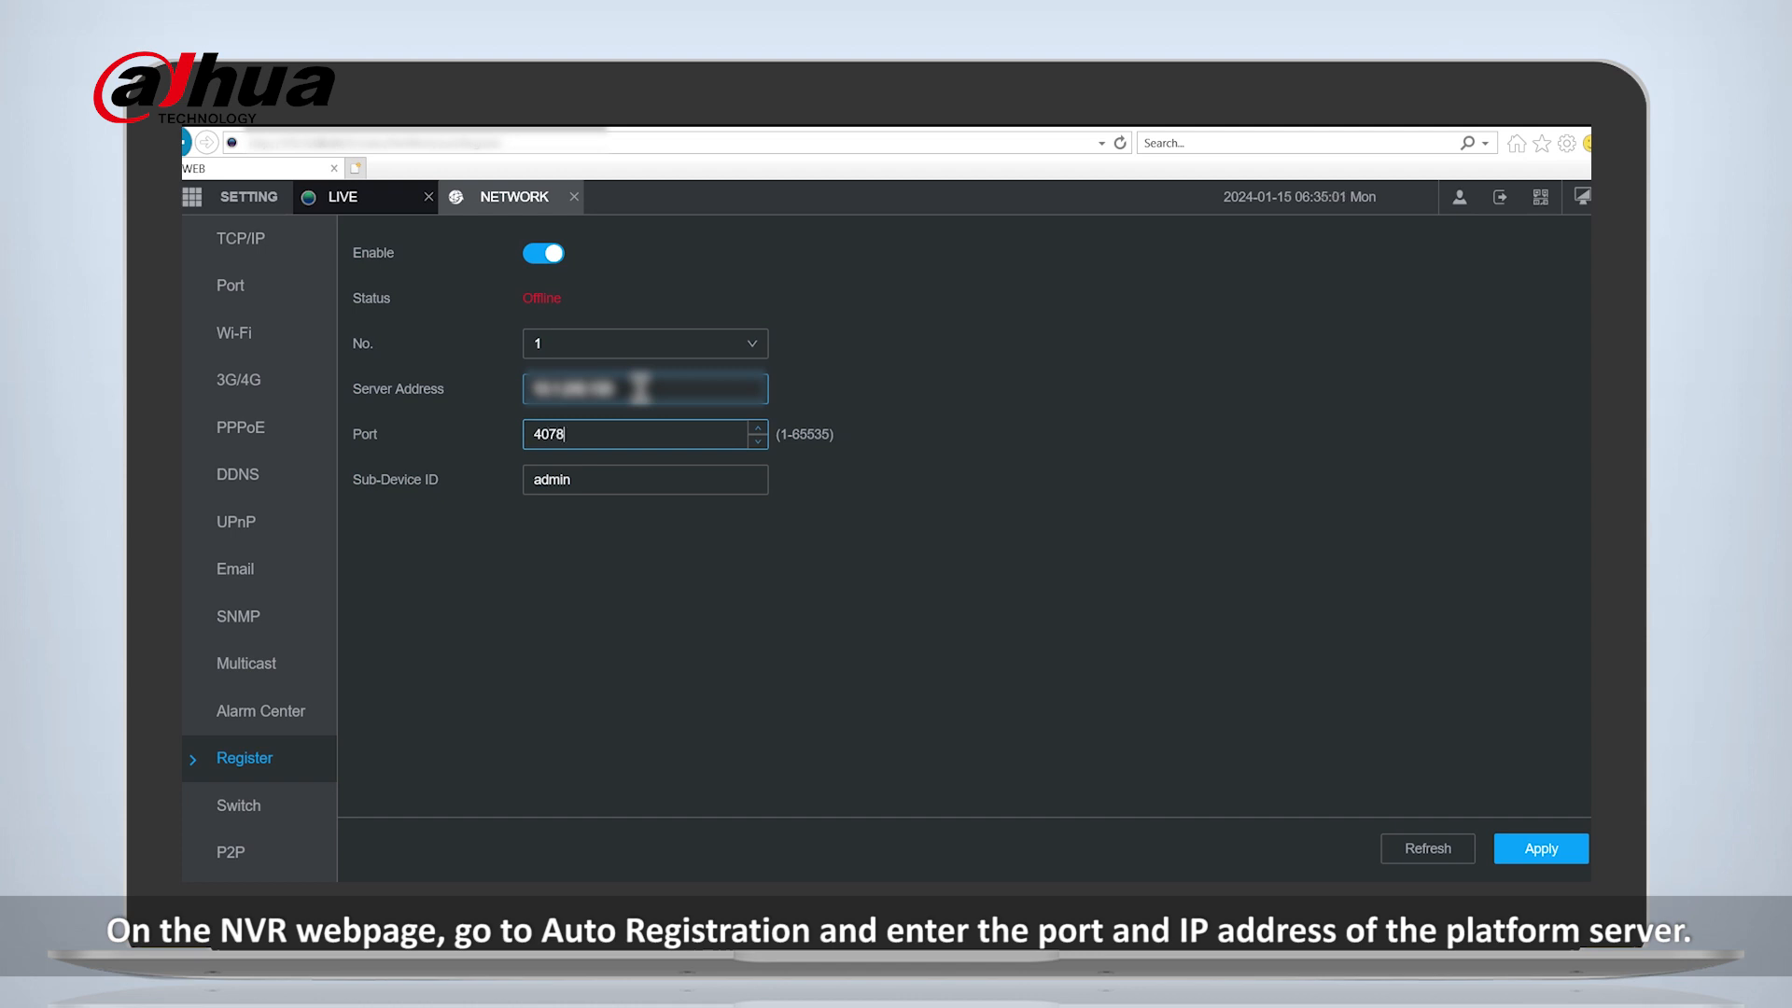
key("Tab")
type("N")
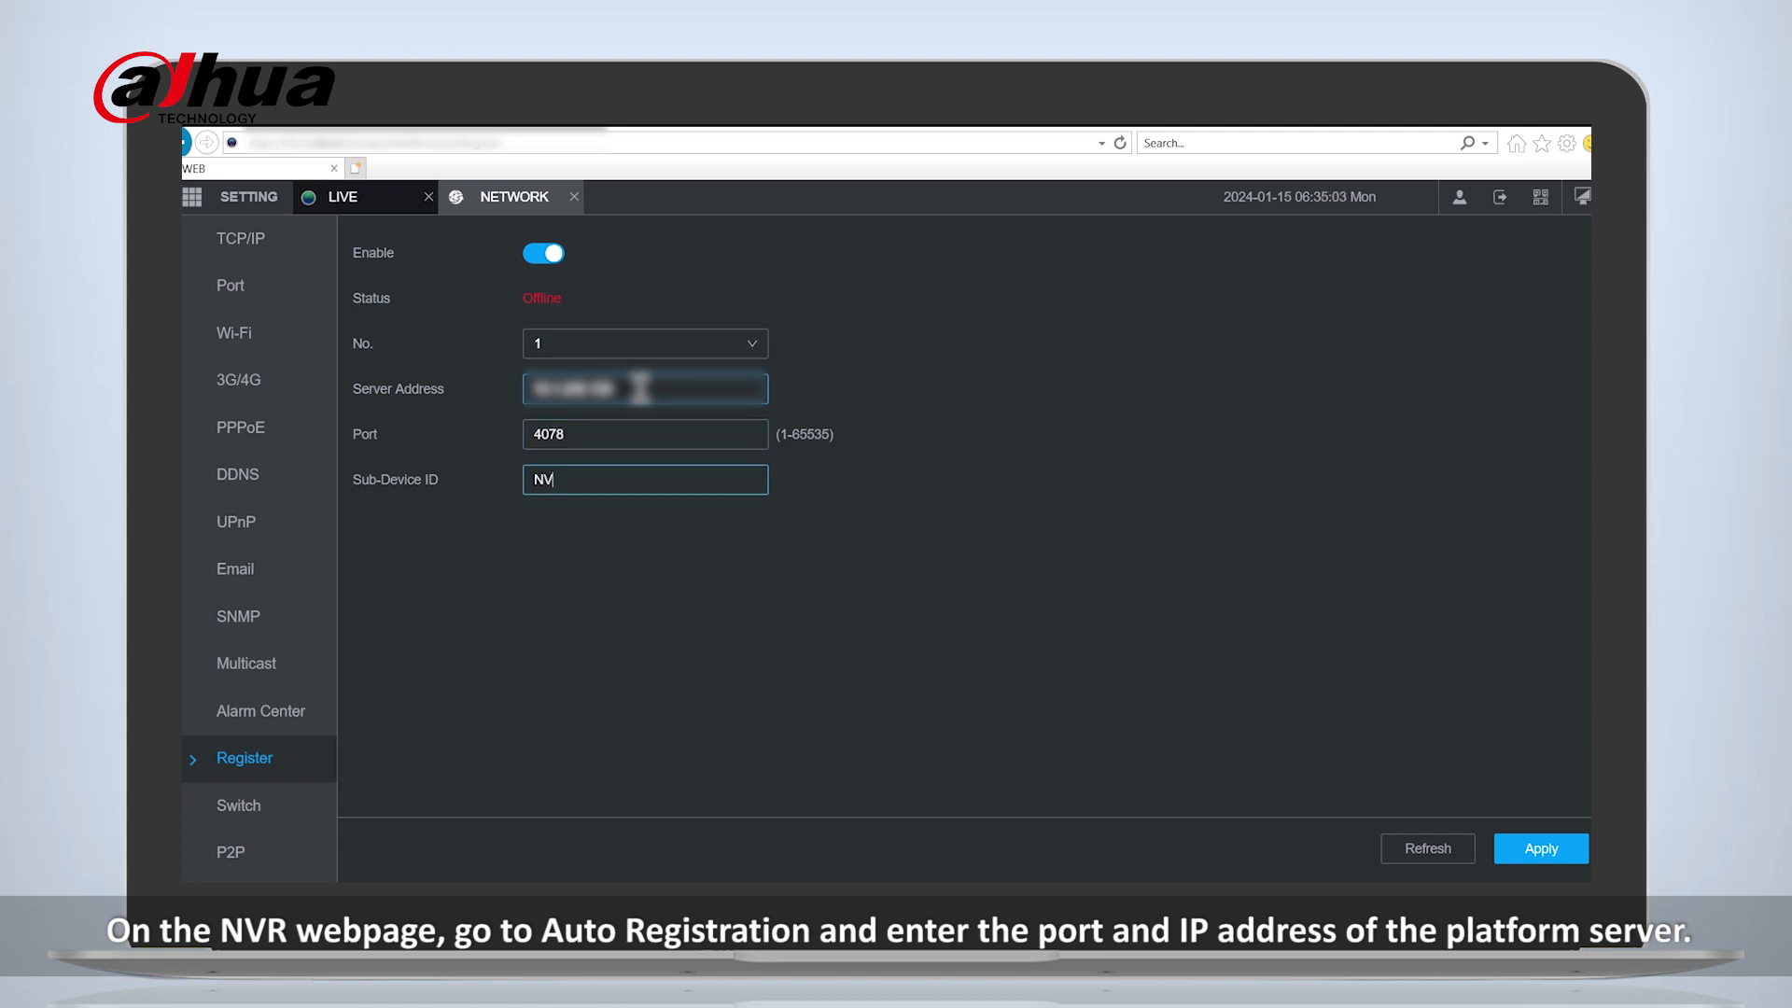
left_click(1536, 848)
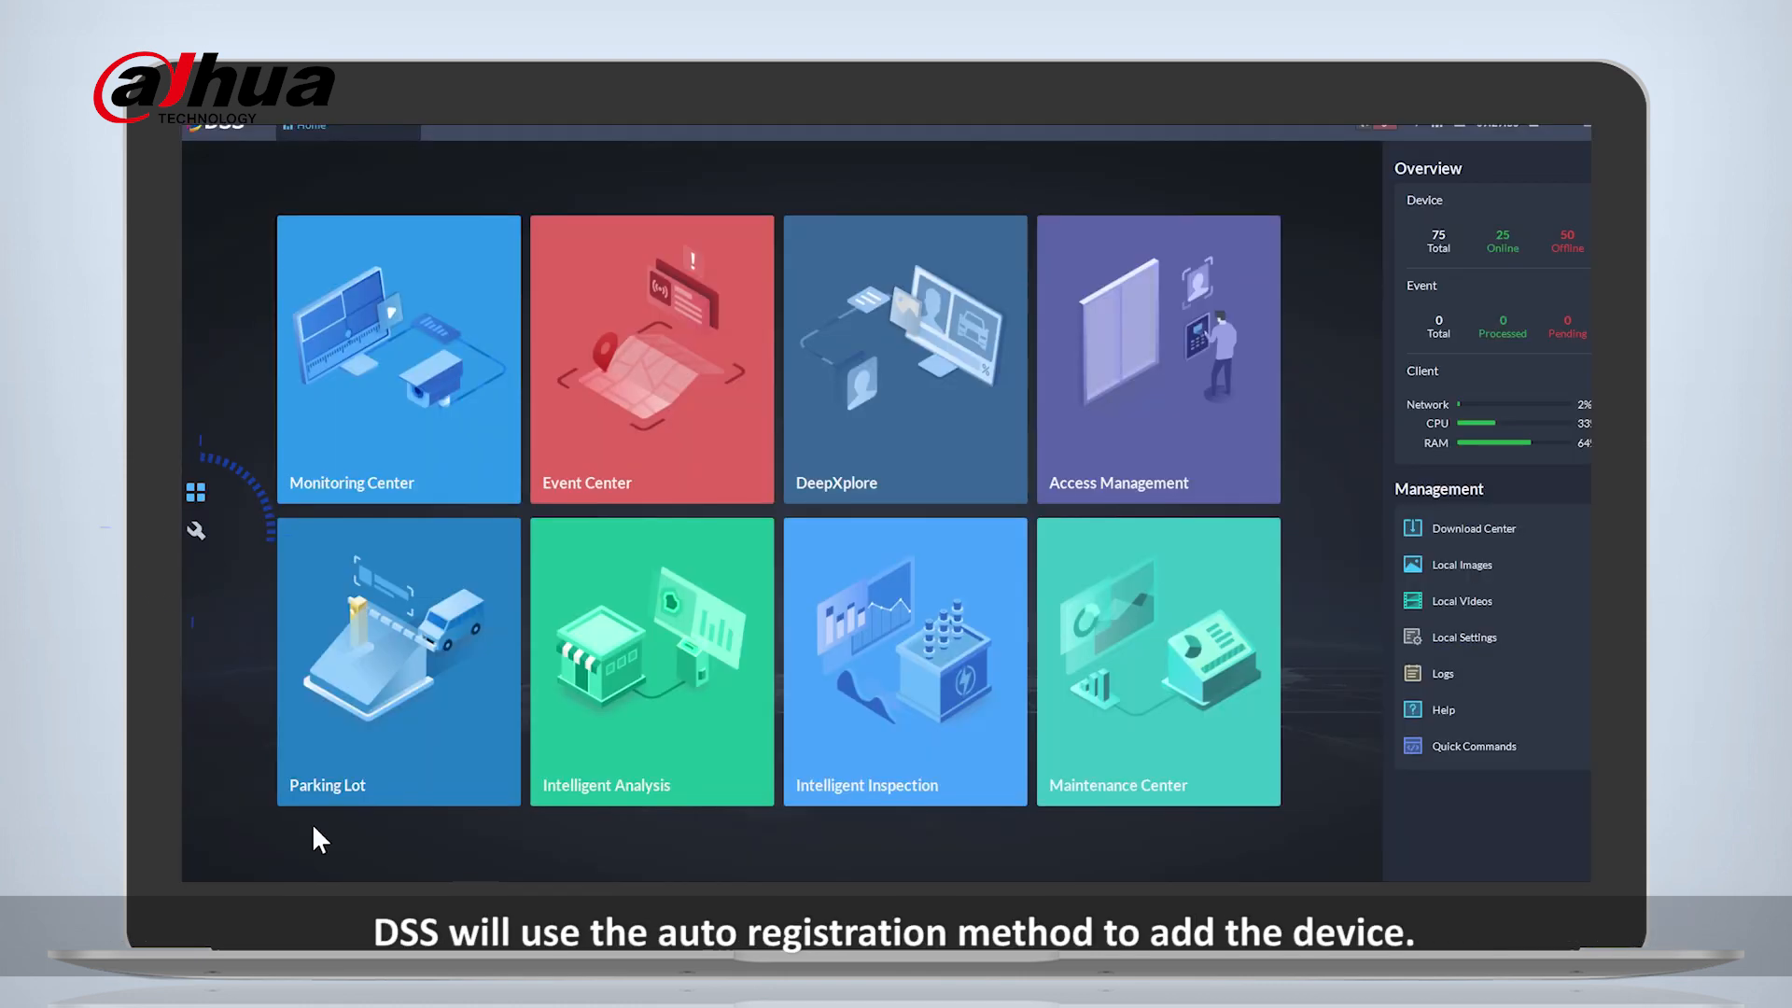
- In the DSS client, start adding another device with Auto Registration as the add mode
left_click(196, 534)
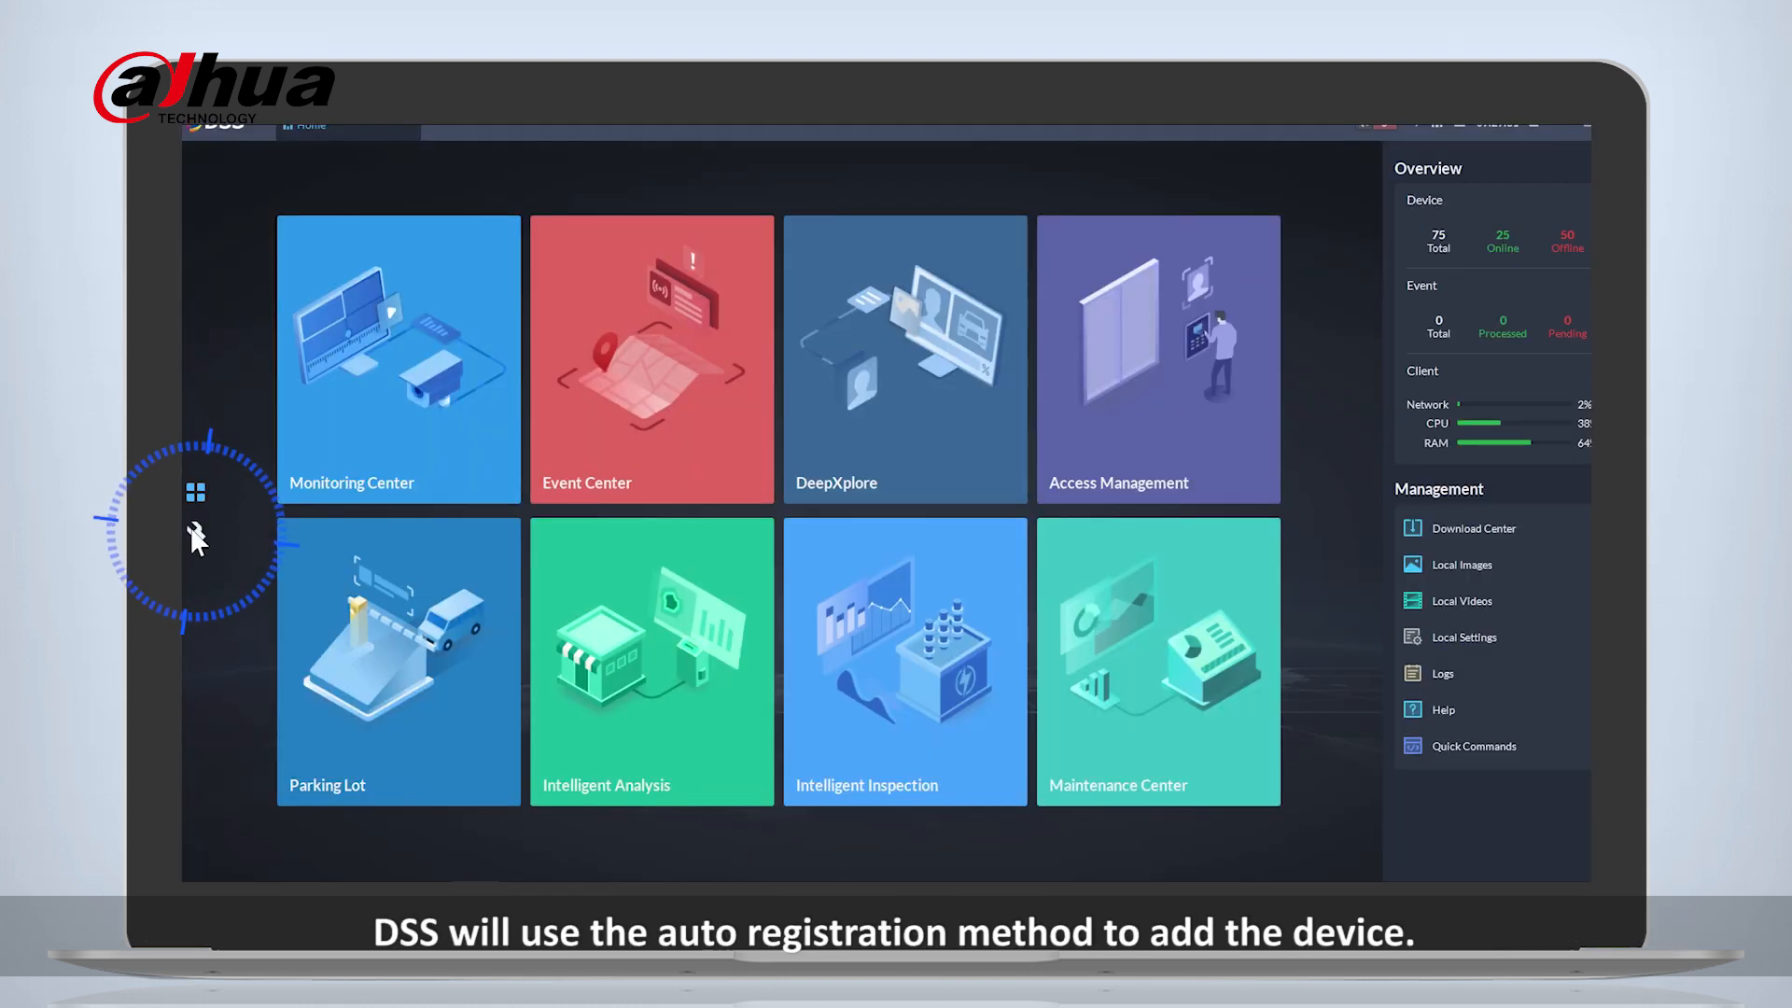
left_click(411, 318)
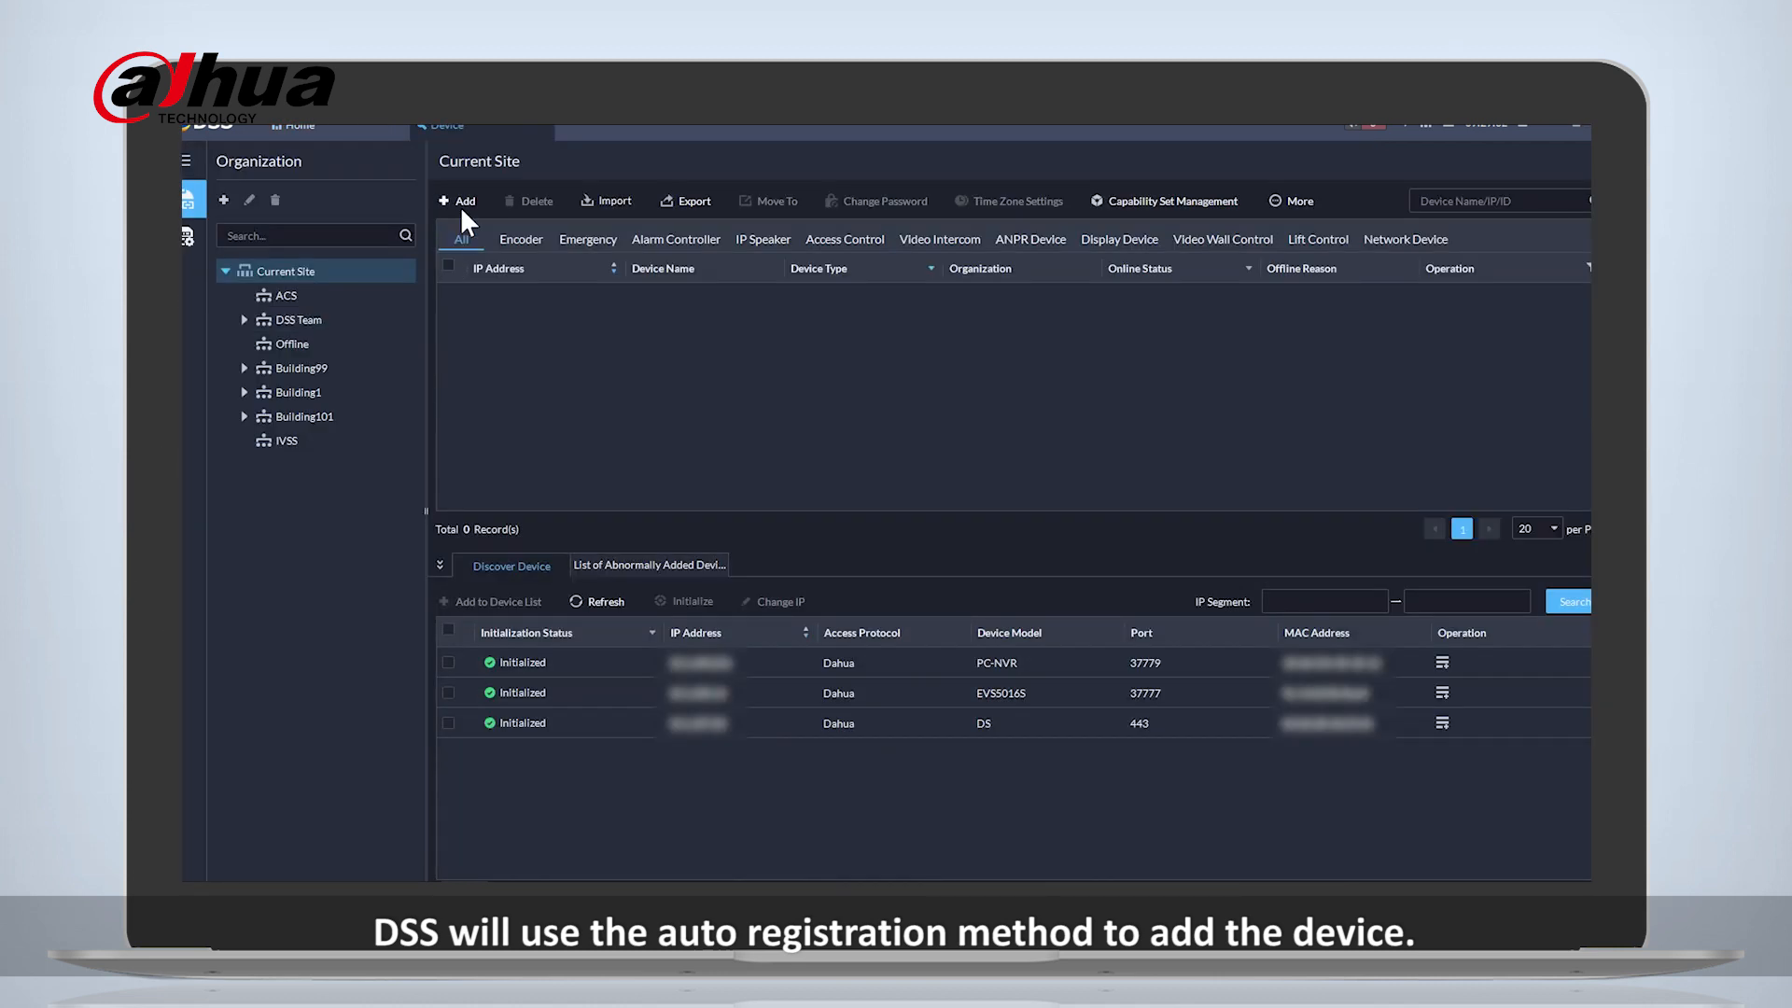
left_click(462, 198)
left_click(359, 297)
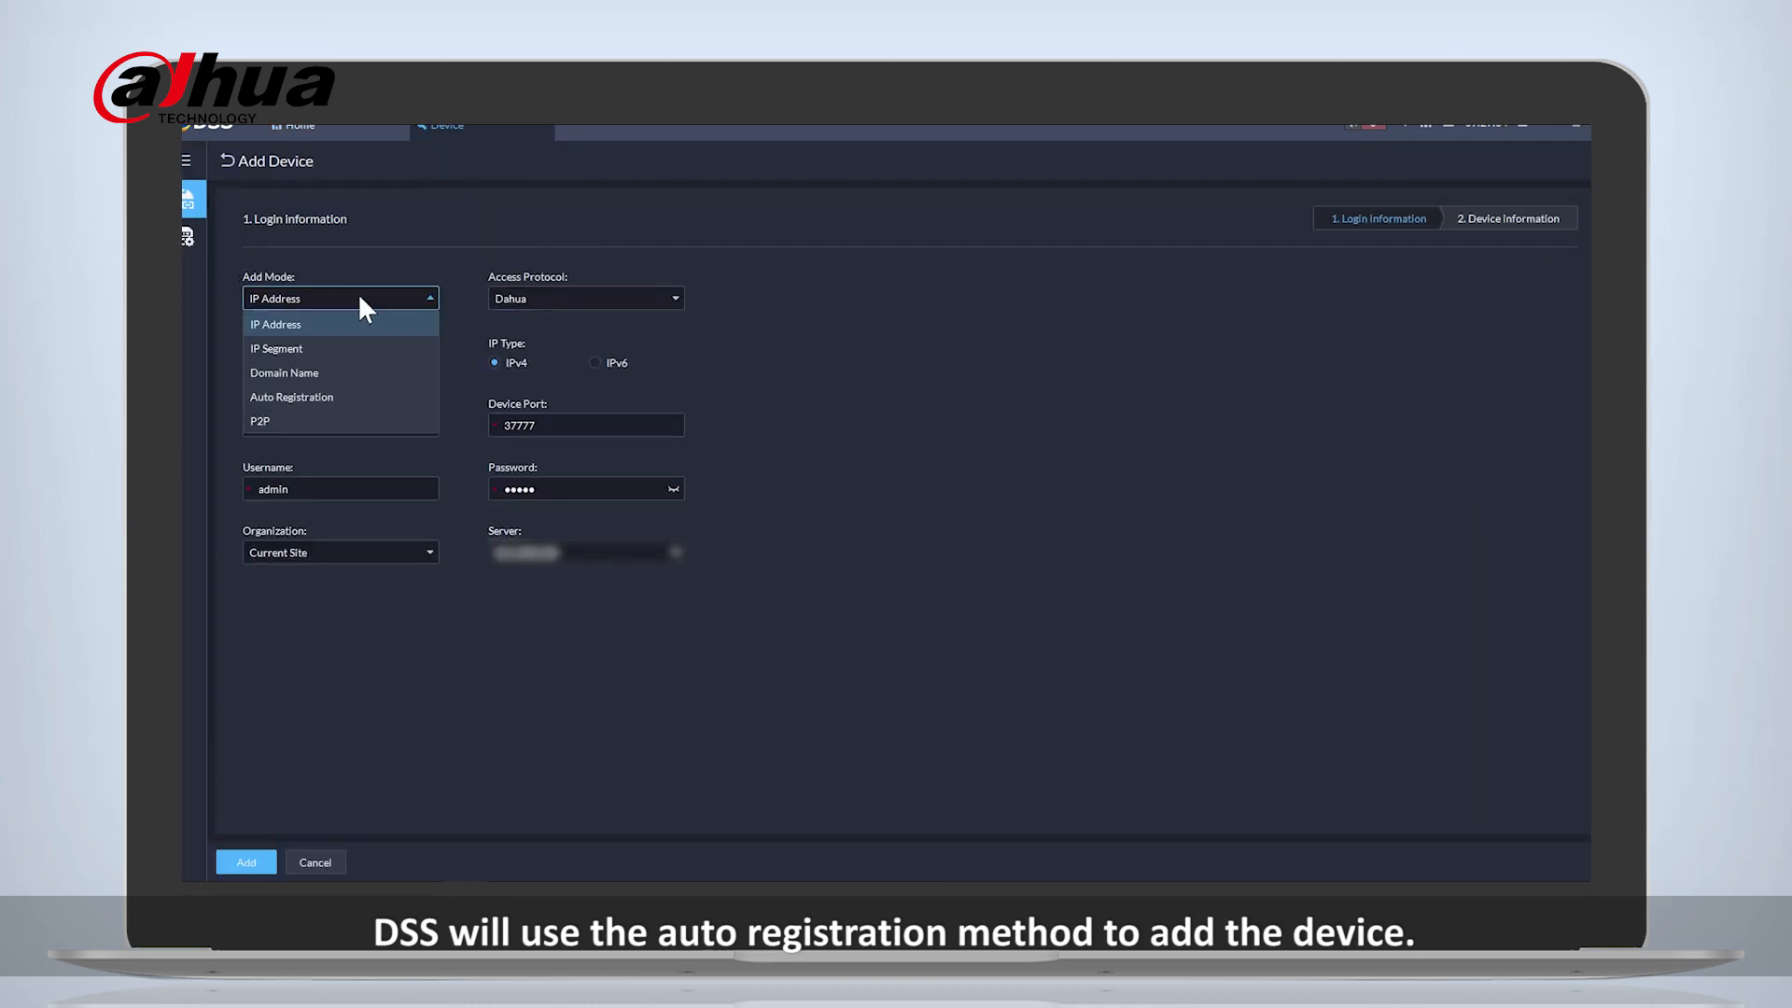
left_click(354, 396)
- Enter NVR1 as the registration ID, fill in the NVR's password, and submit the login information
left_click(354, 425)
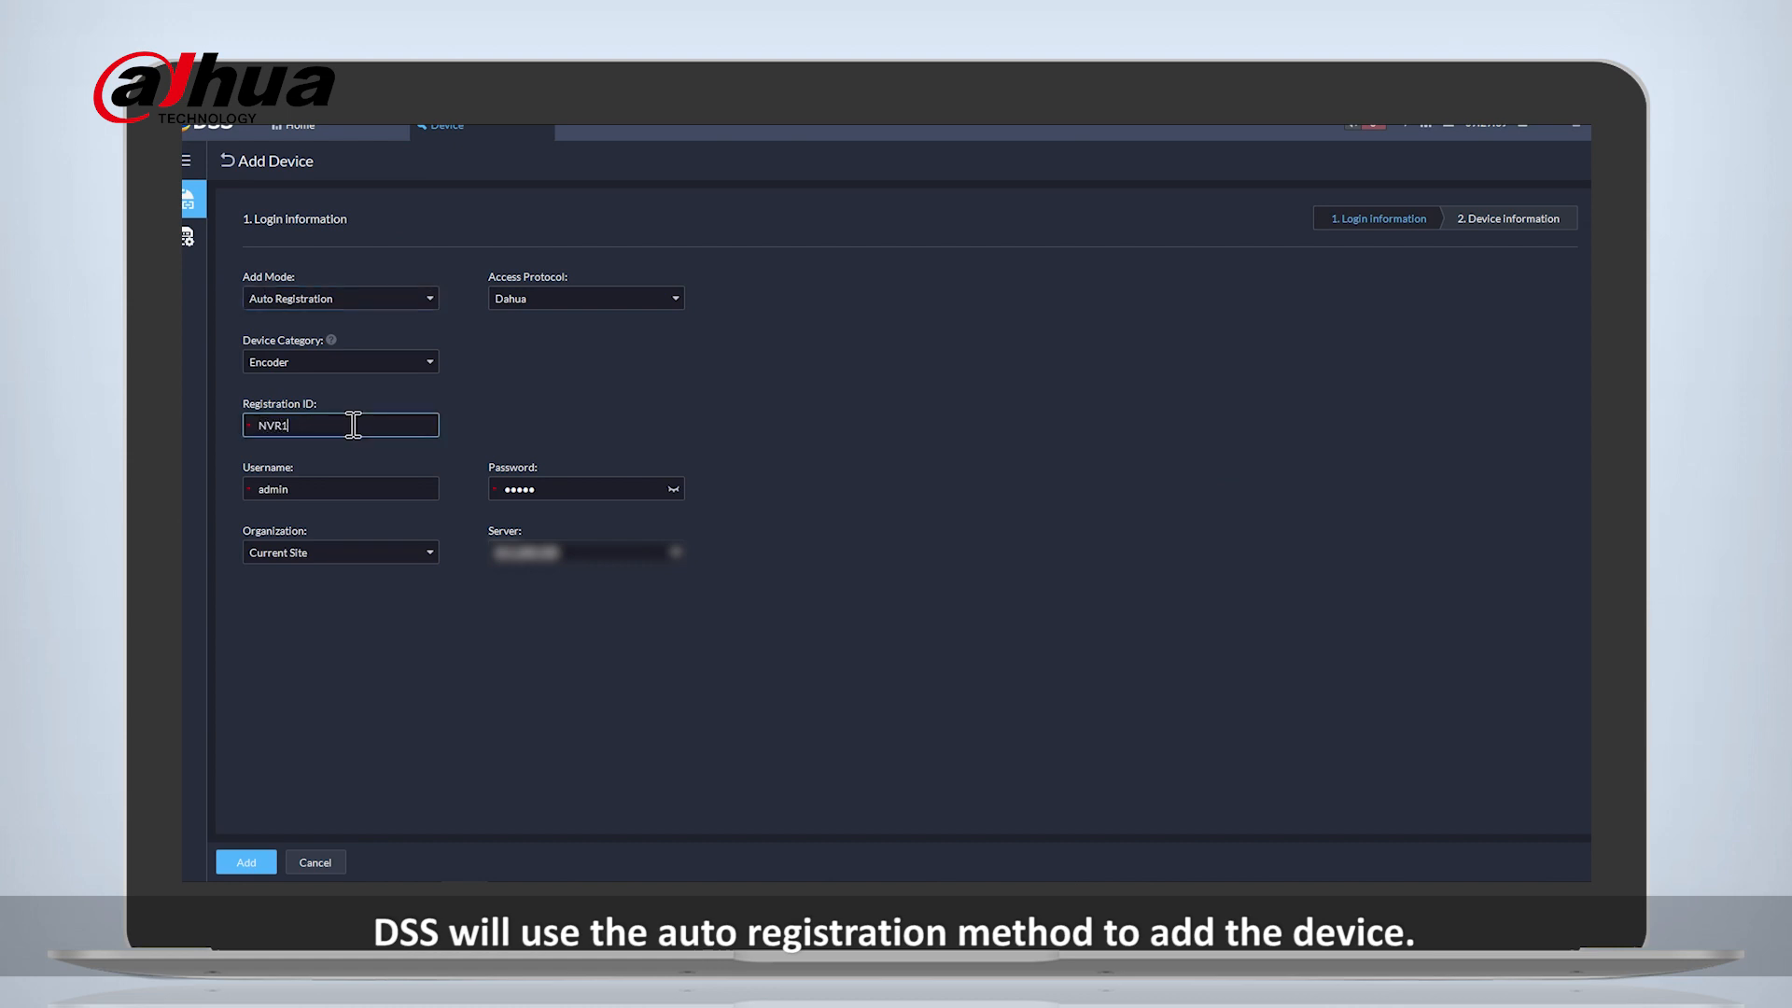
left_click(532, 488)
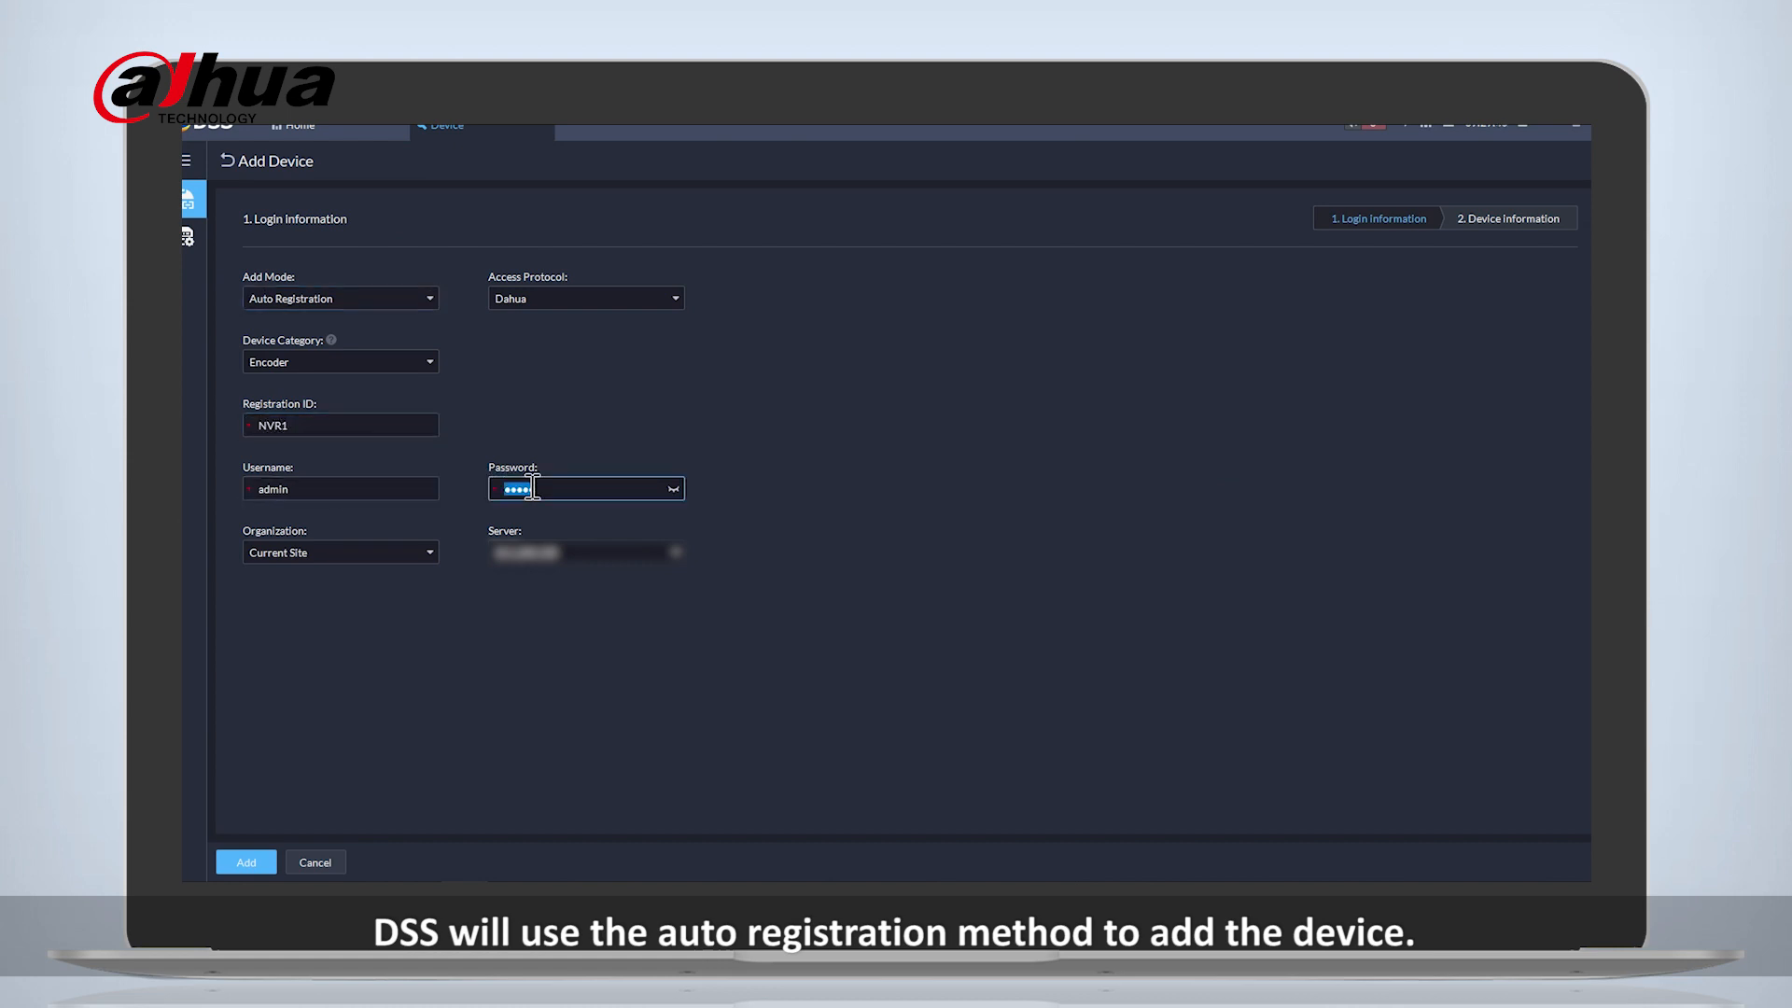
type("a")
left_click(246, 862)
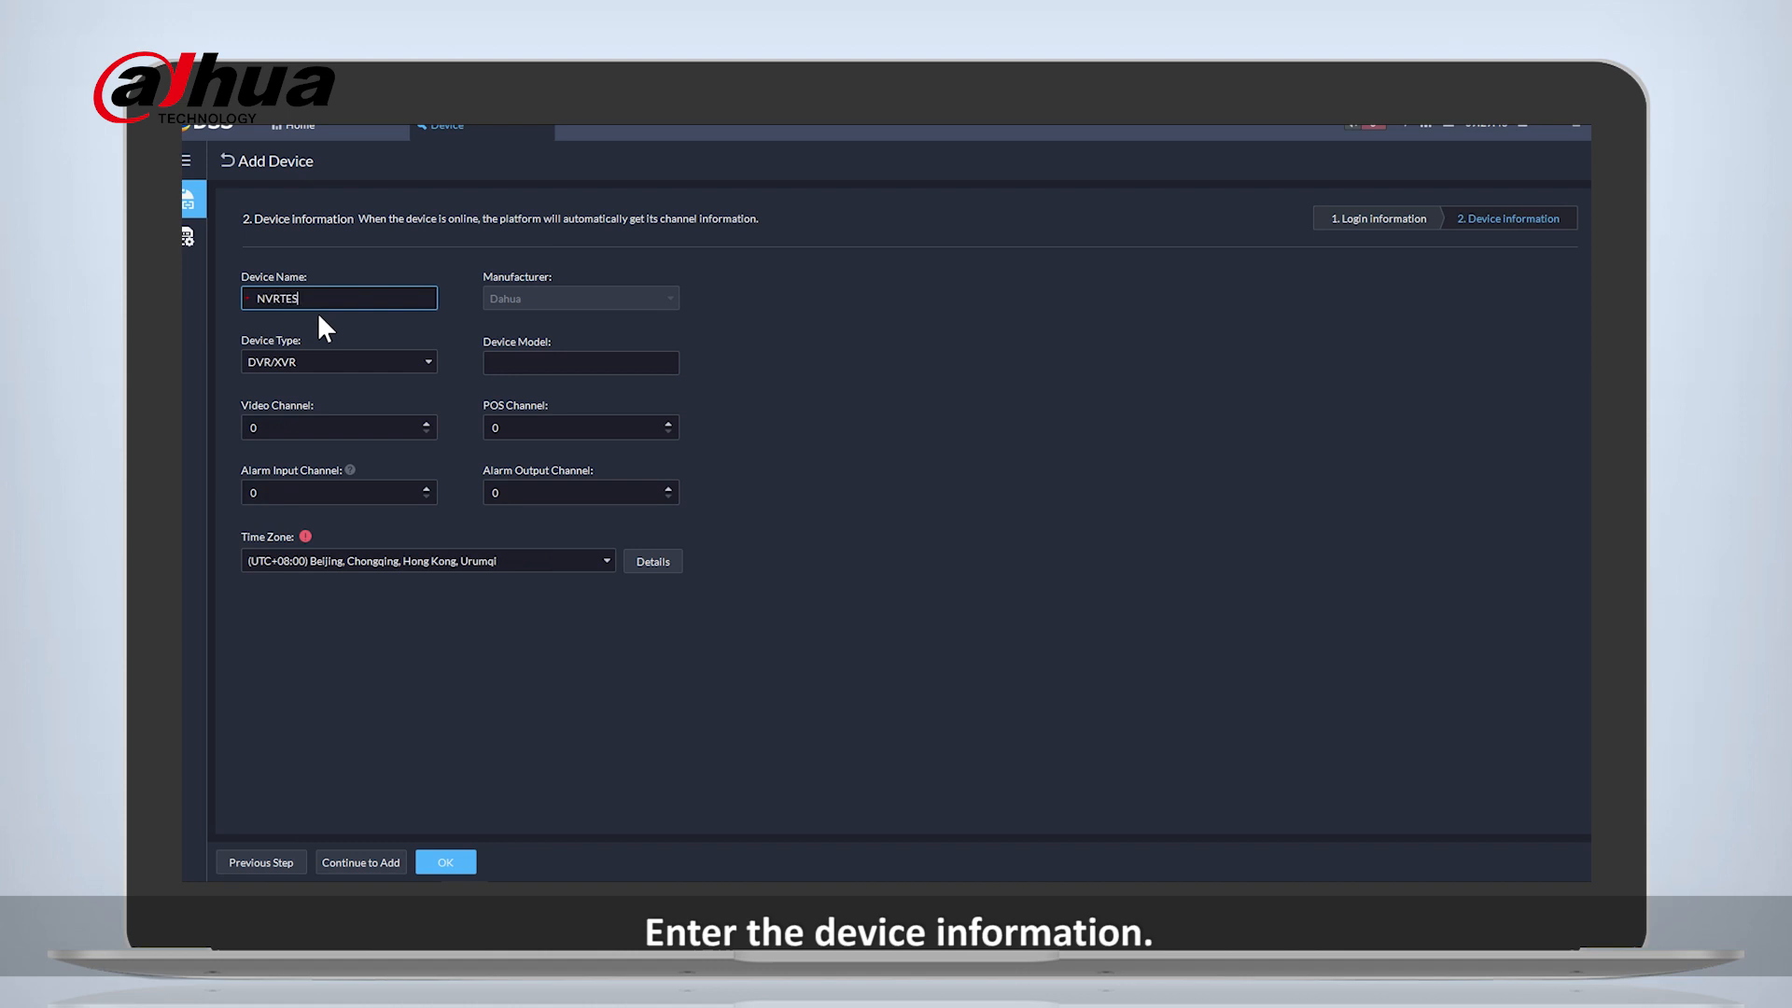
- Name the device NVRTEST, set its device type to NVR, and finish adding it to the platform
left_click(323, 364)
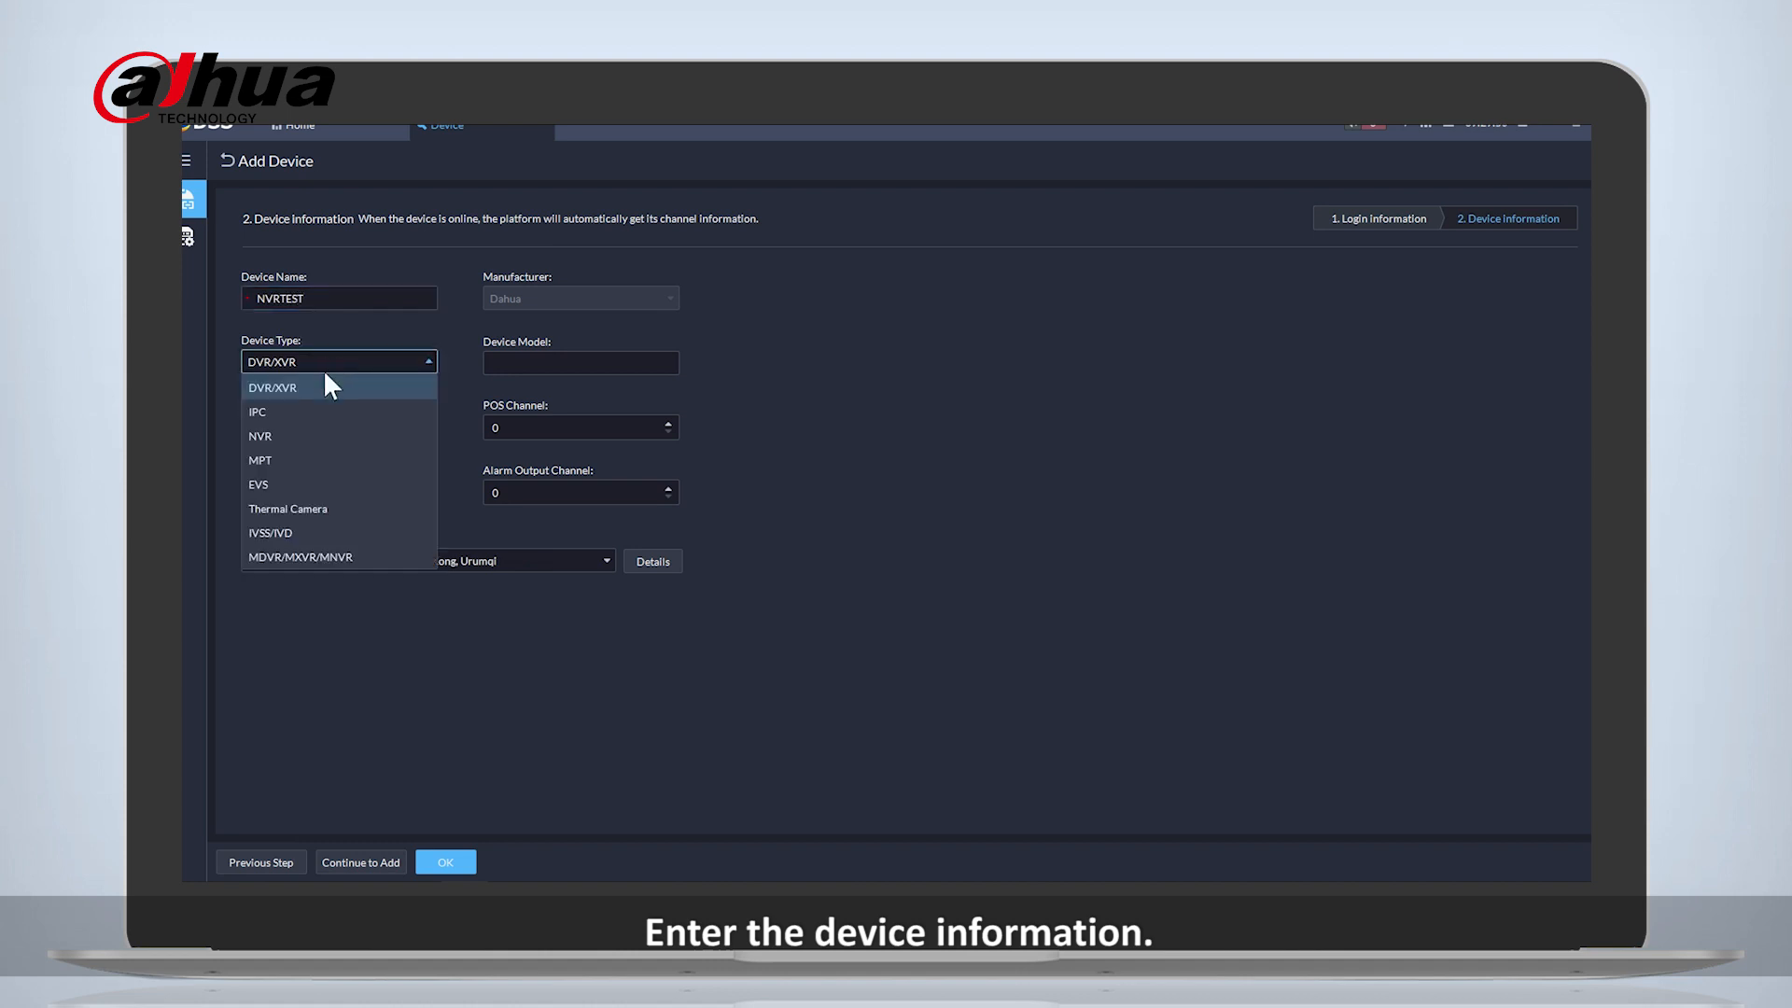
left_click(309, 434)
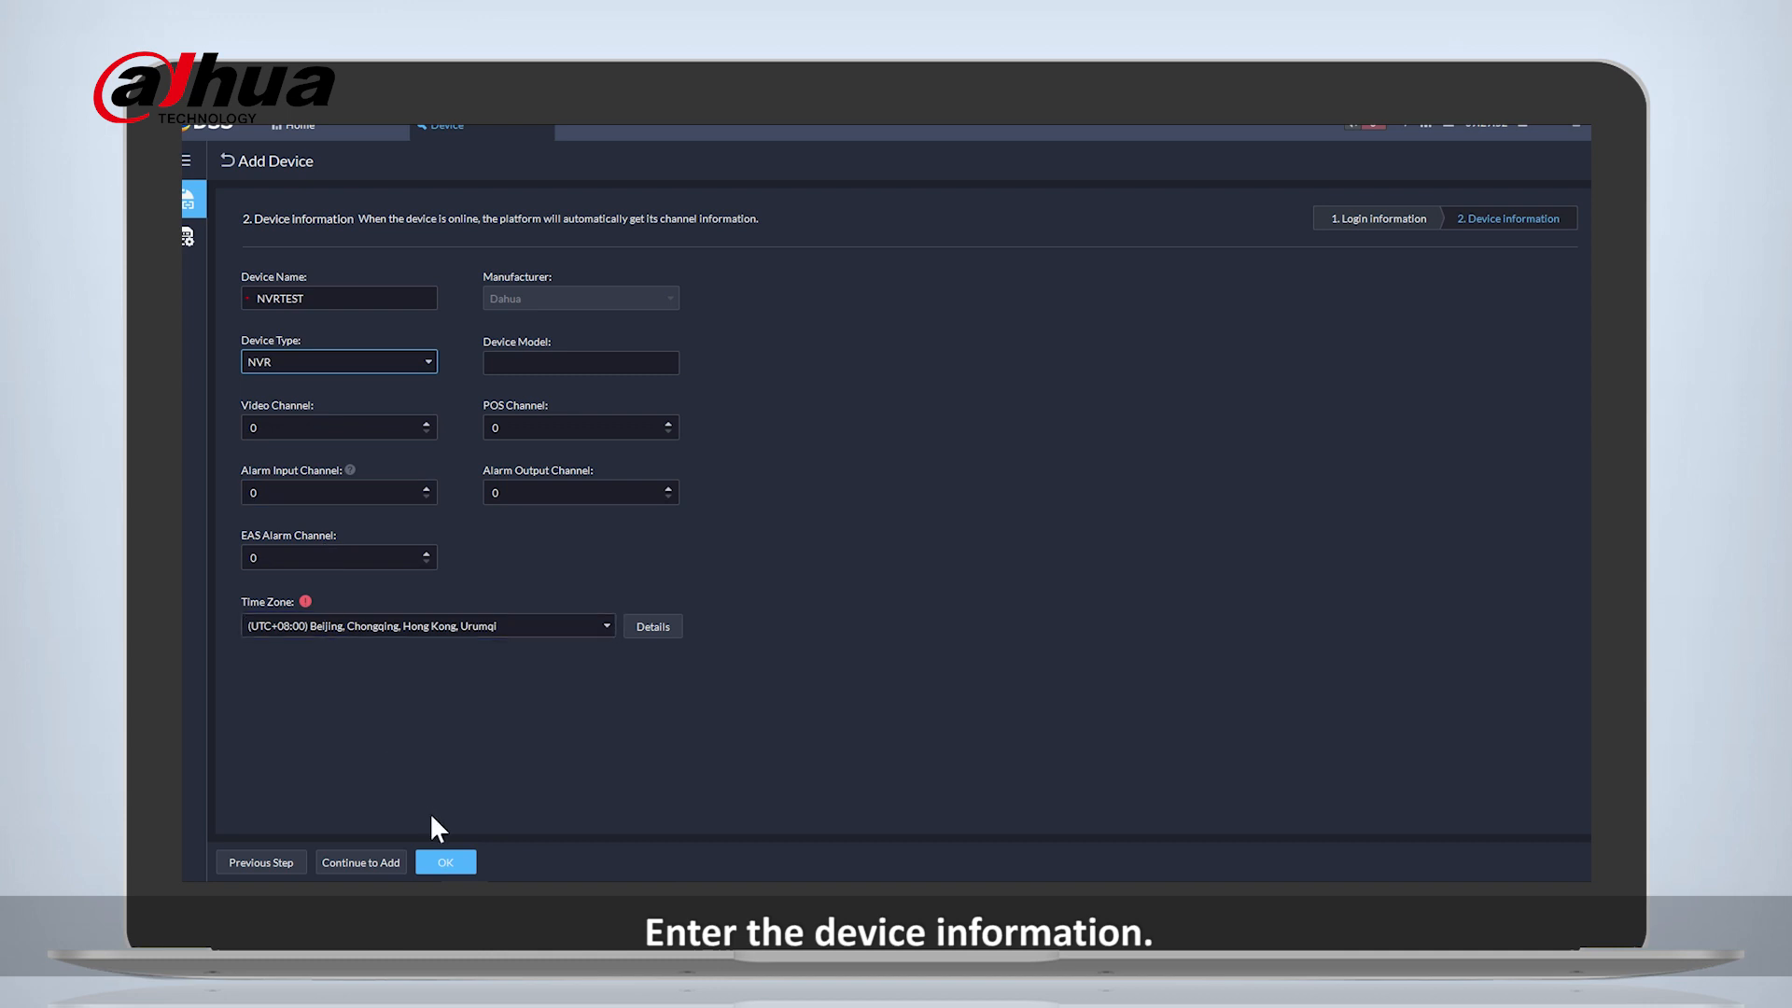
left_click(446, 862)
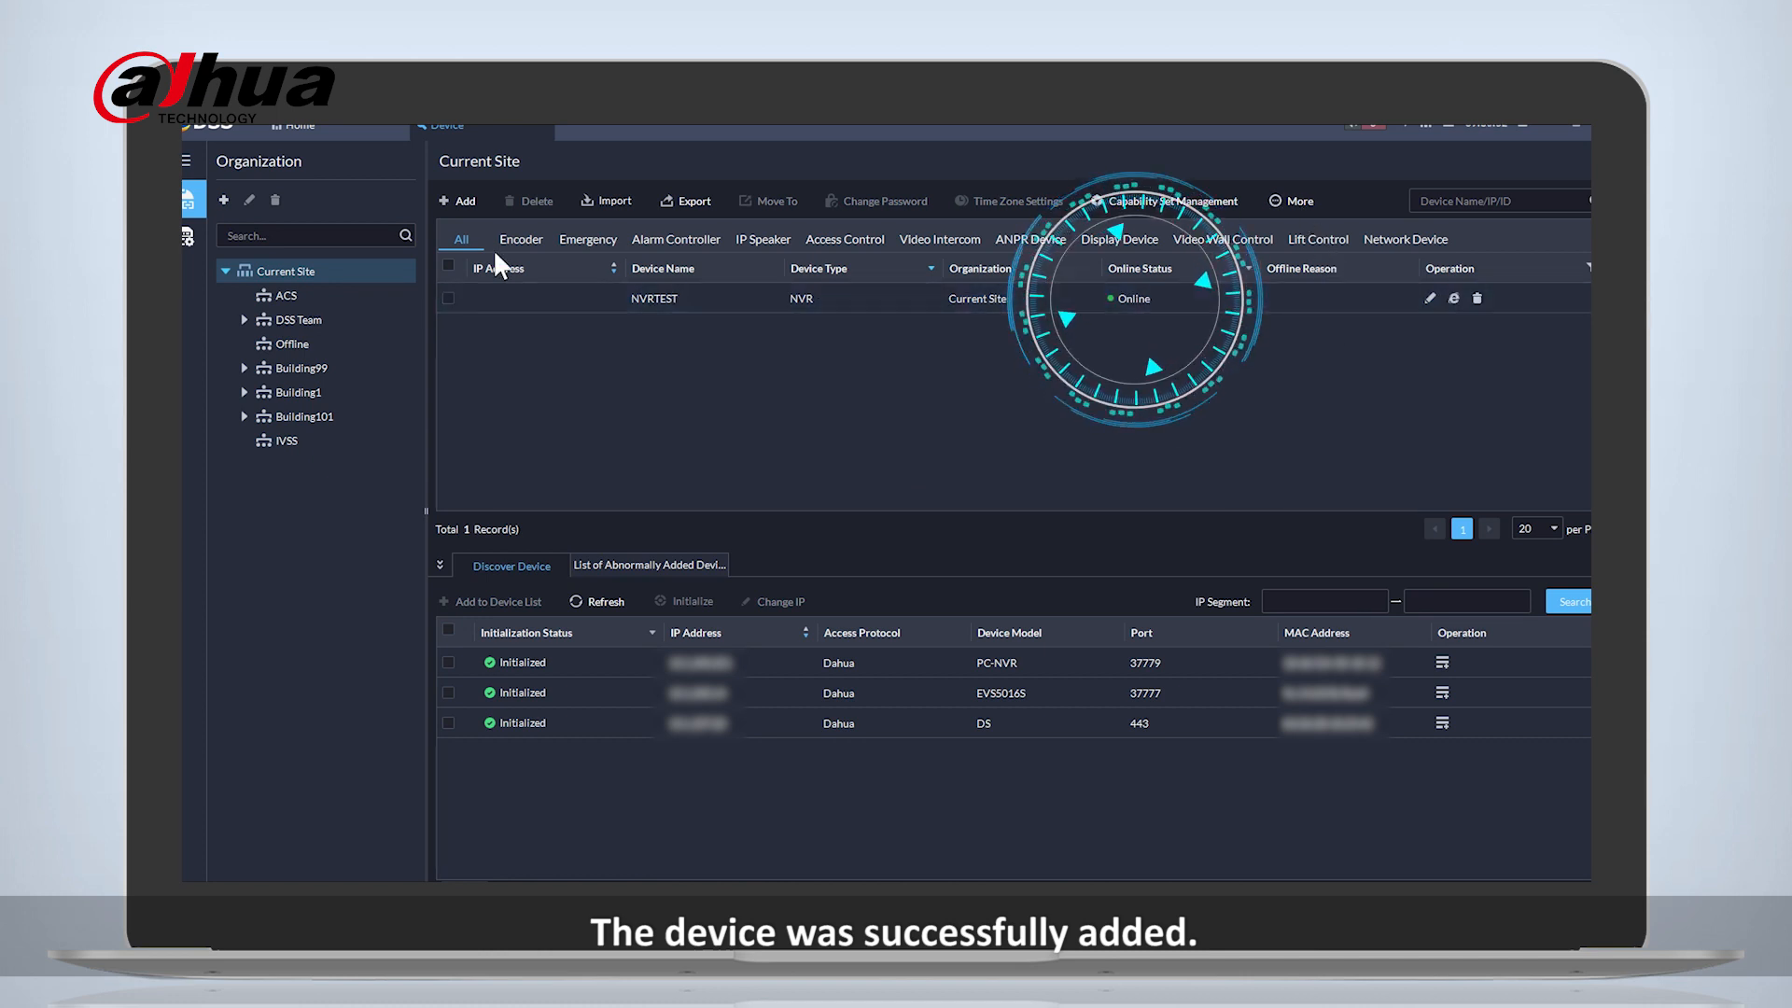
- Open the Monitoring Center and expand NVRTEST in the resource tree to list its channels
left_click(319, 121)
left_click(193, 491)
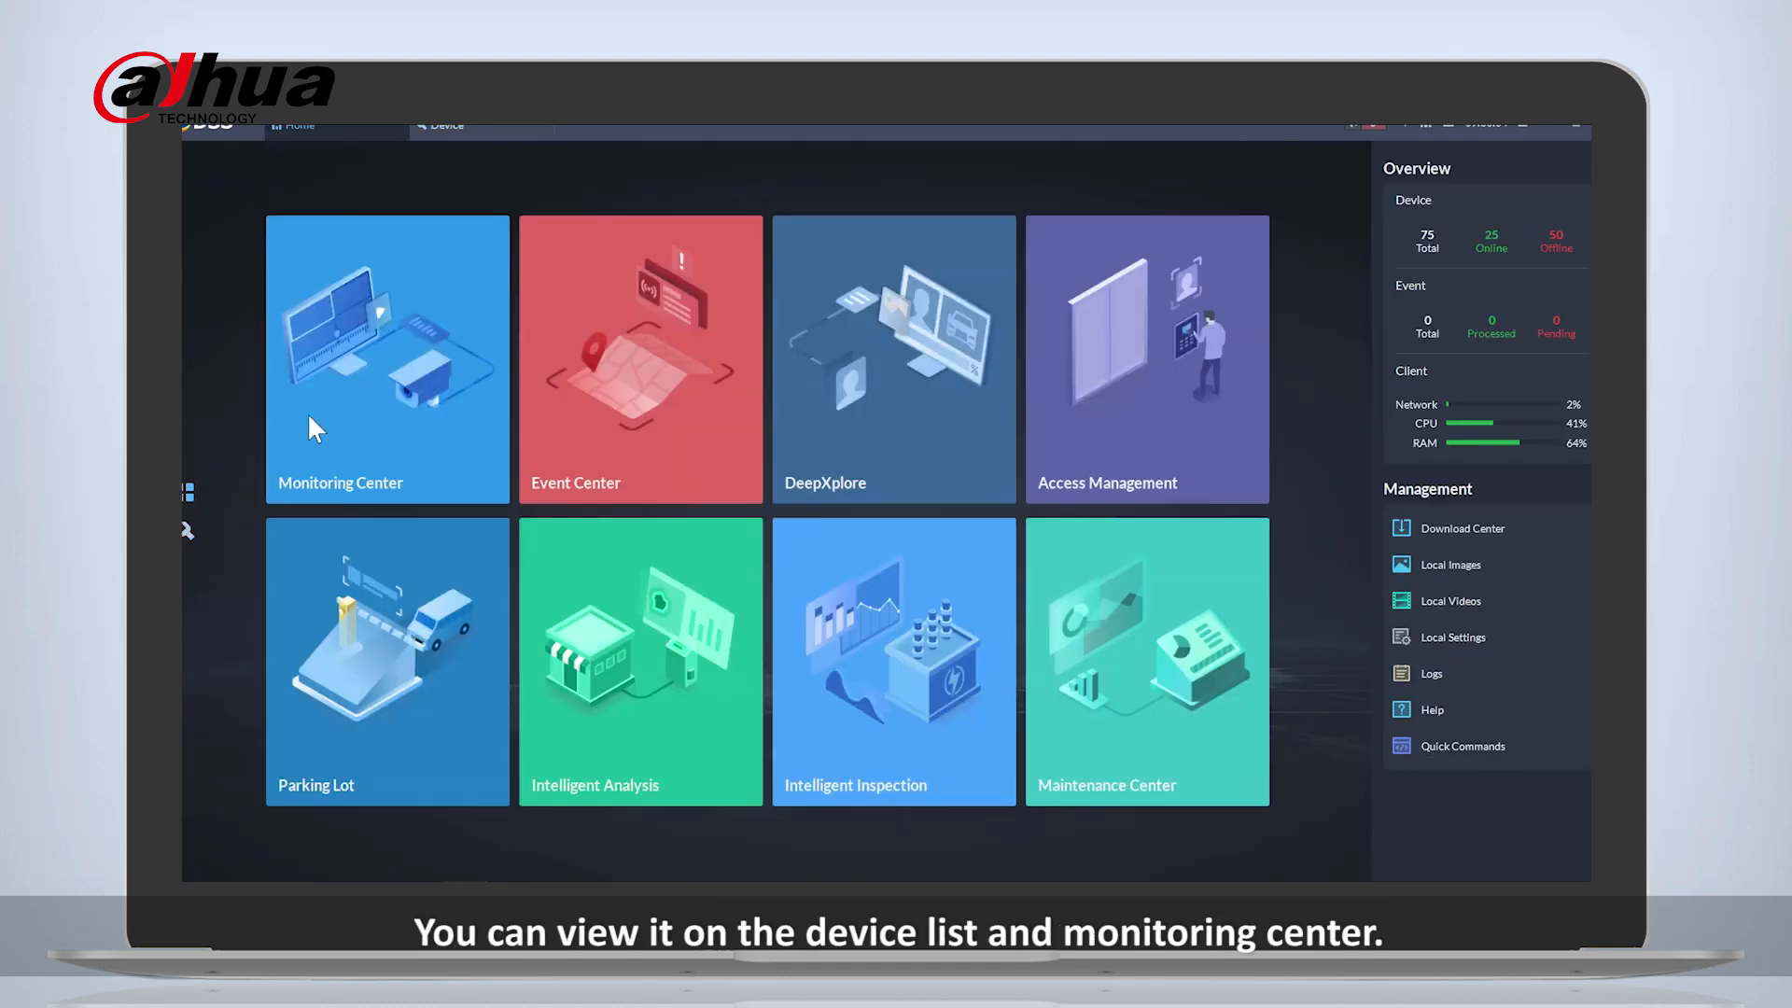
left_click(372, 349)
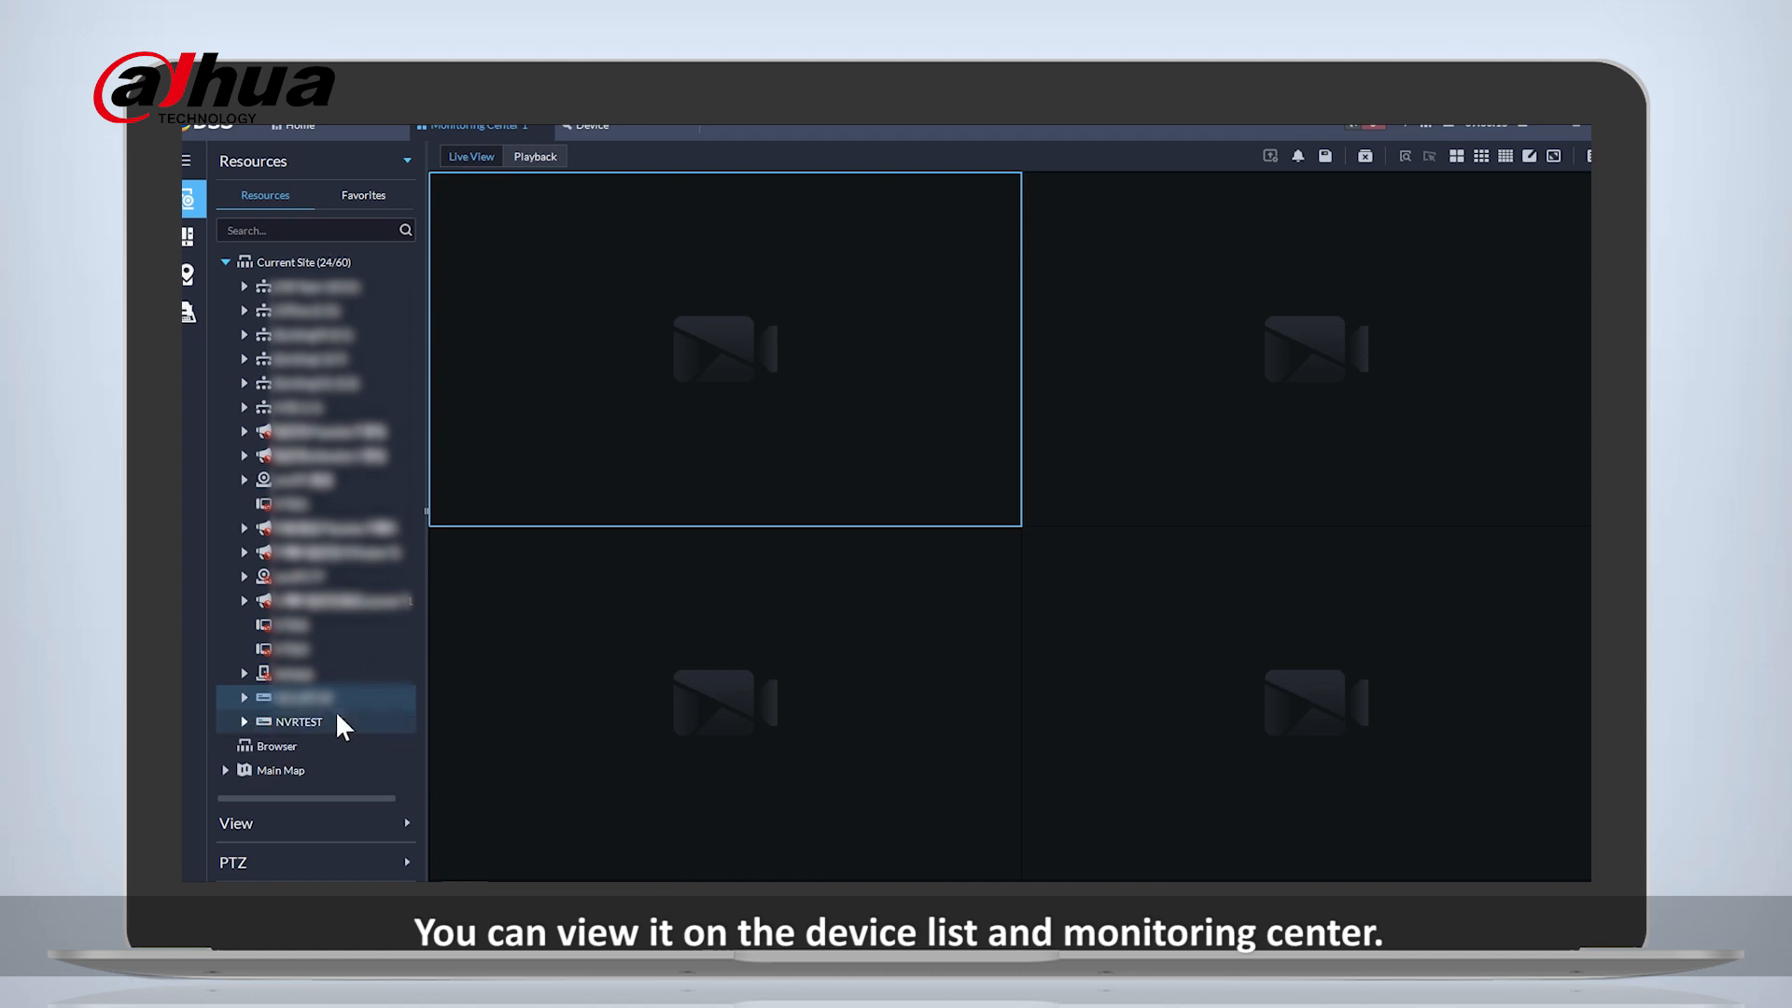
left_click(284, 728)
left_click(243, 721)
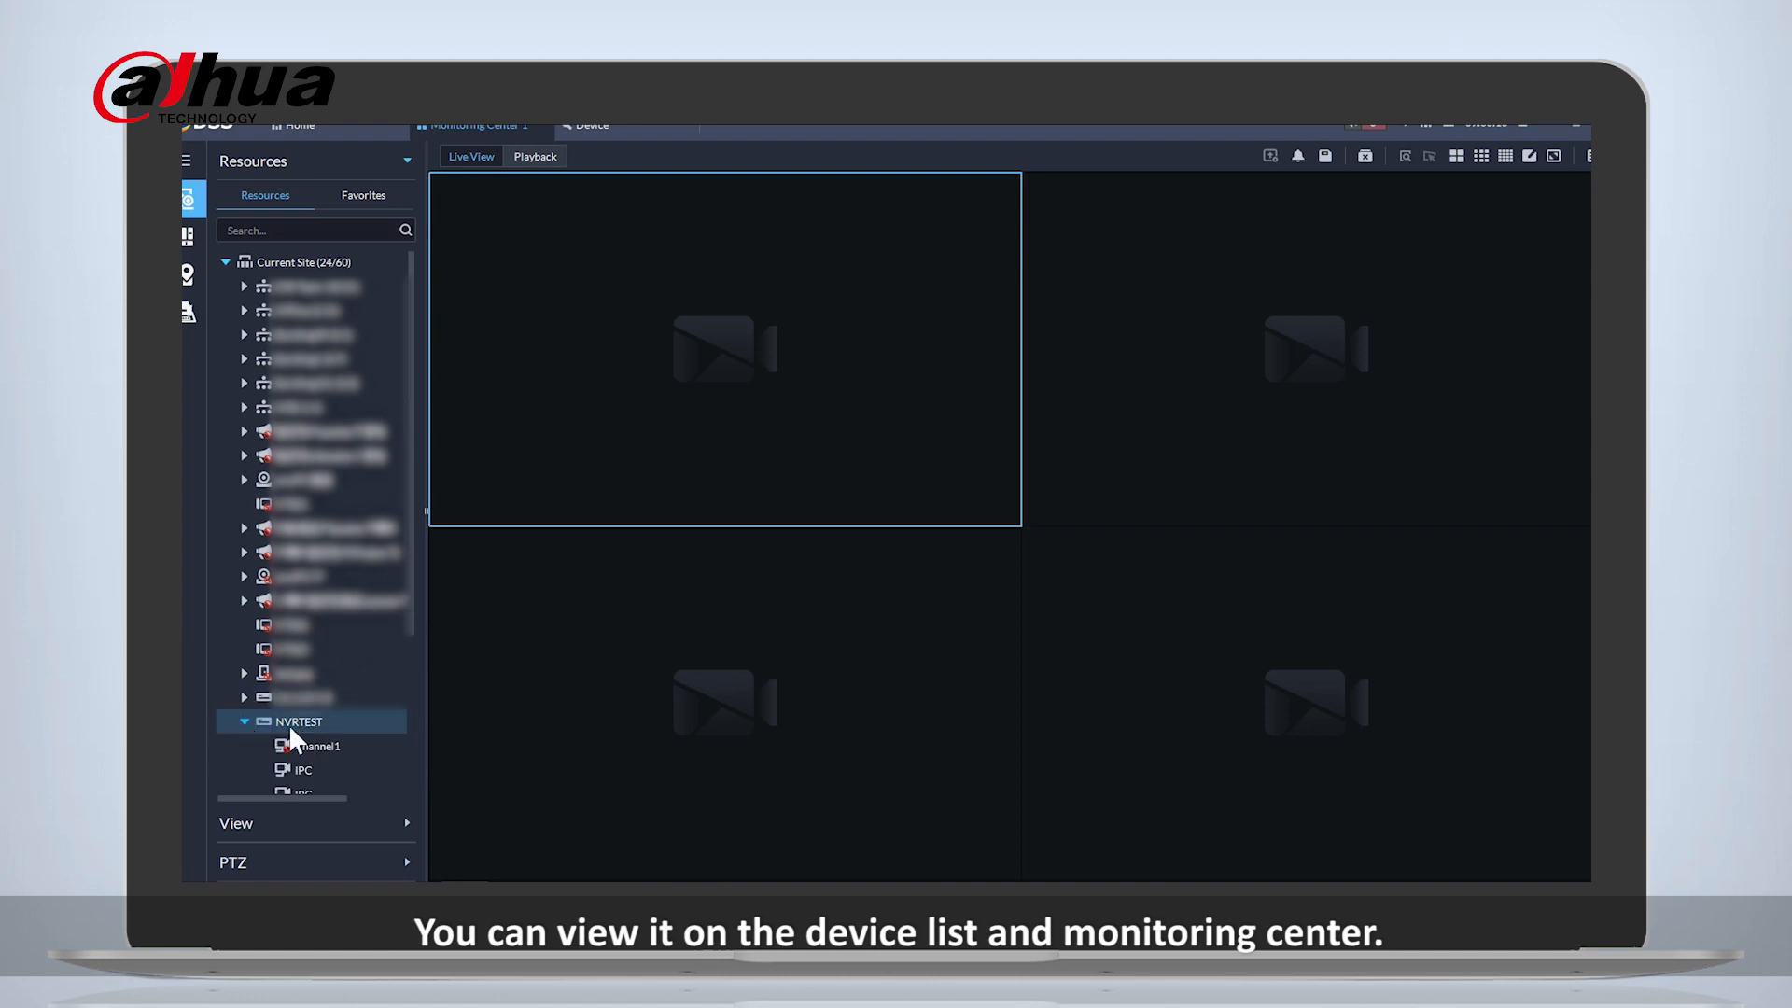
- Open live view of the two IPC channels under NVRTEST in separate video windows
left_click(299, 791)
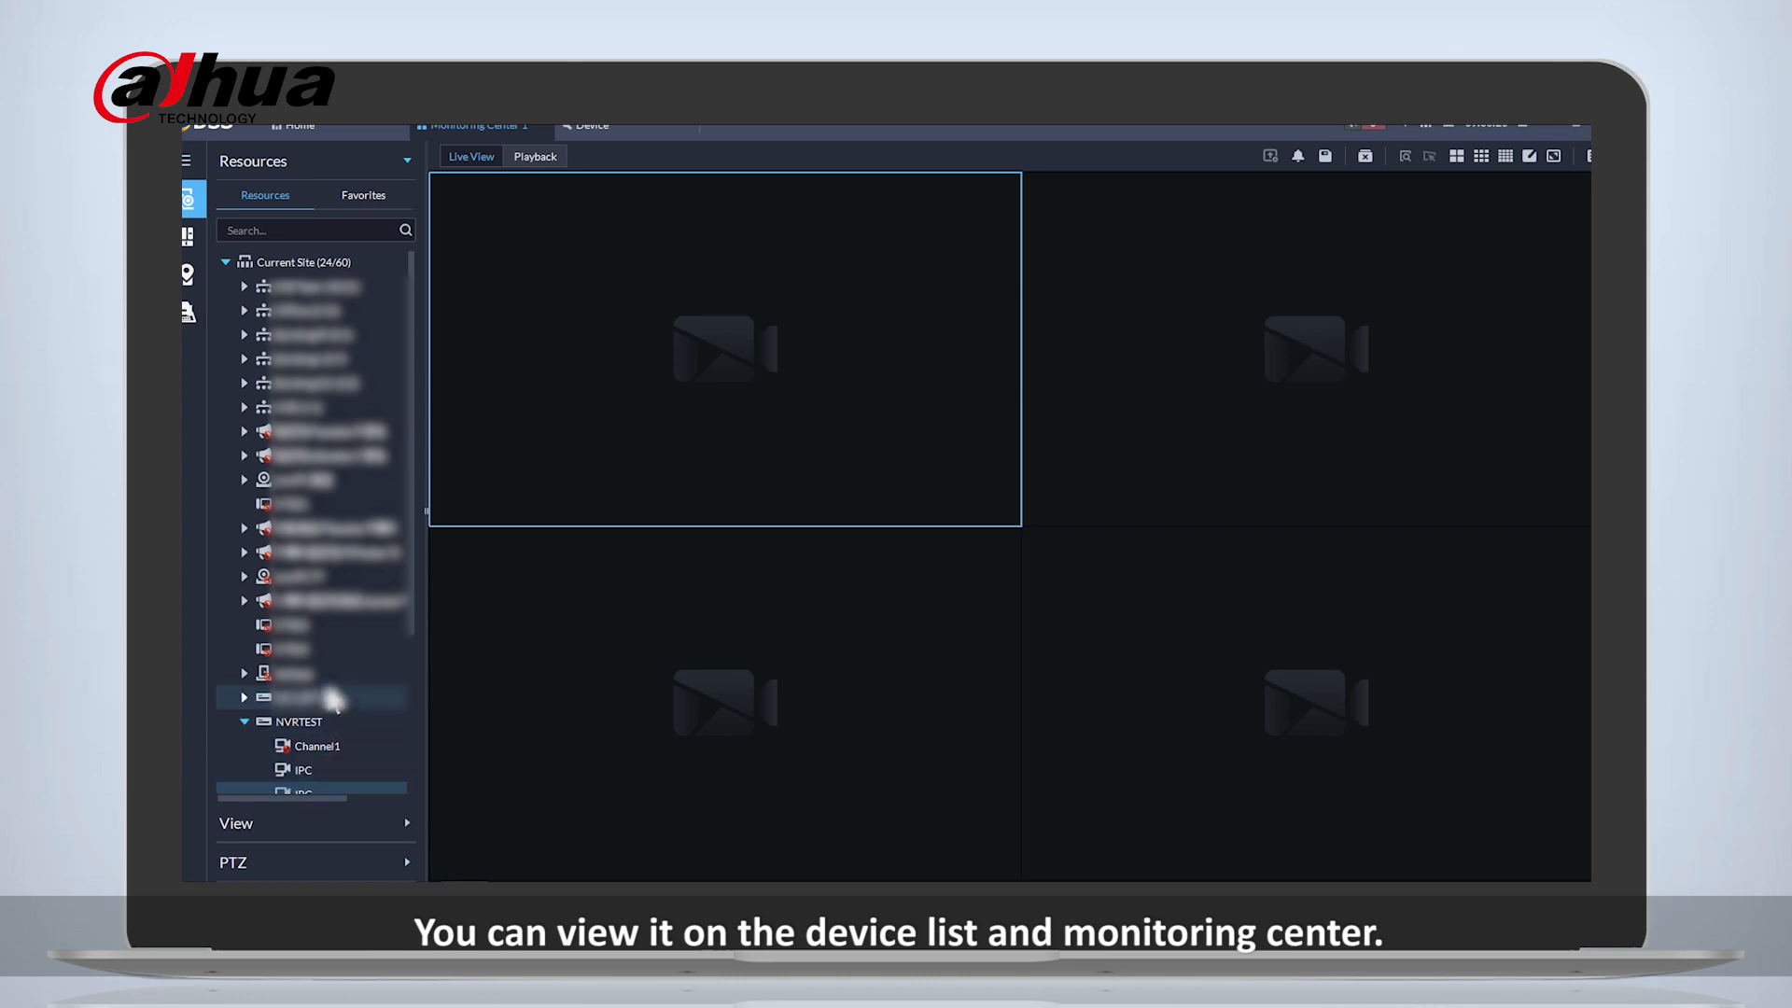
scroll(332, 697, "down", 3)
double_click(303, 650)
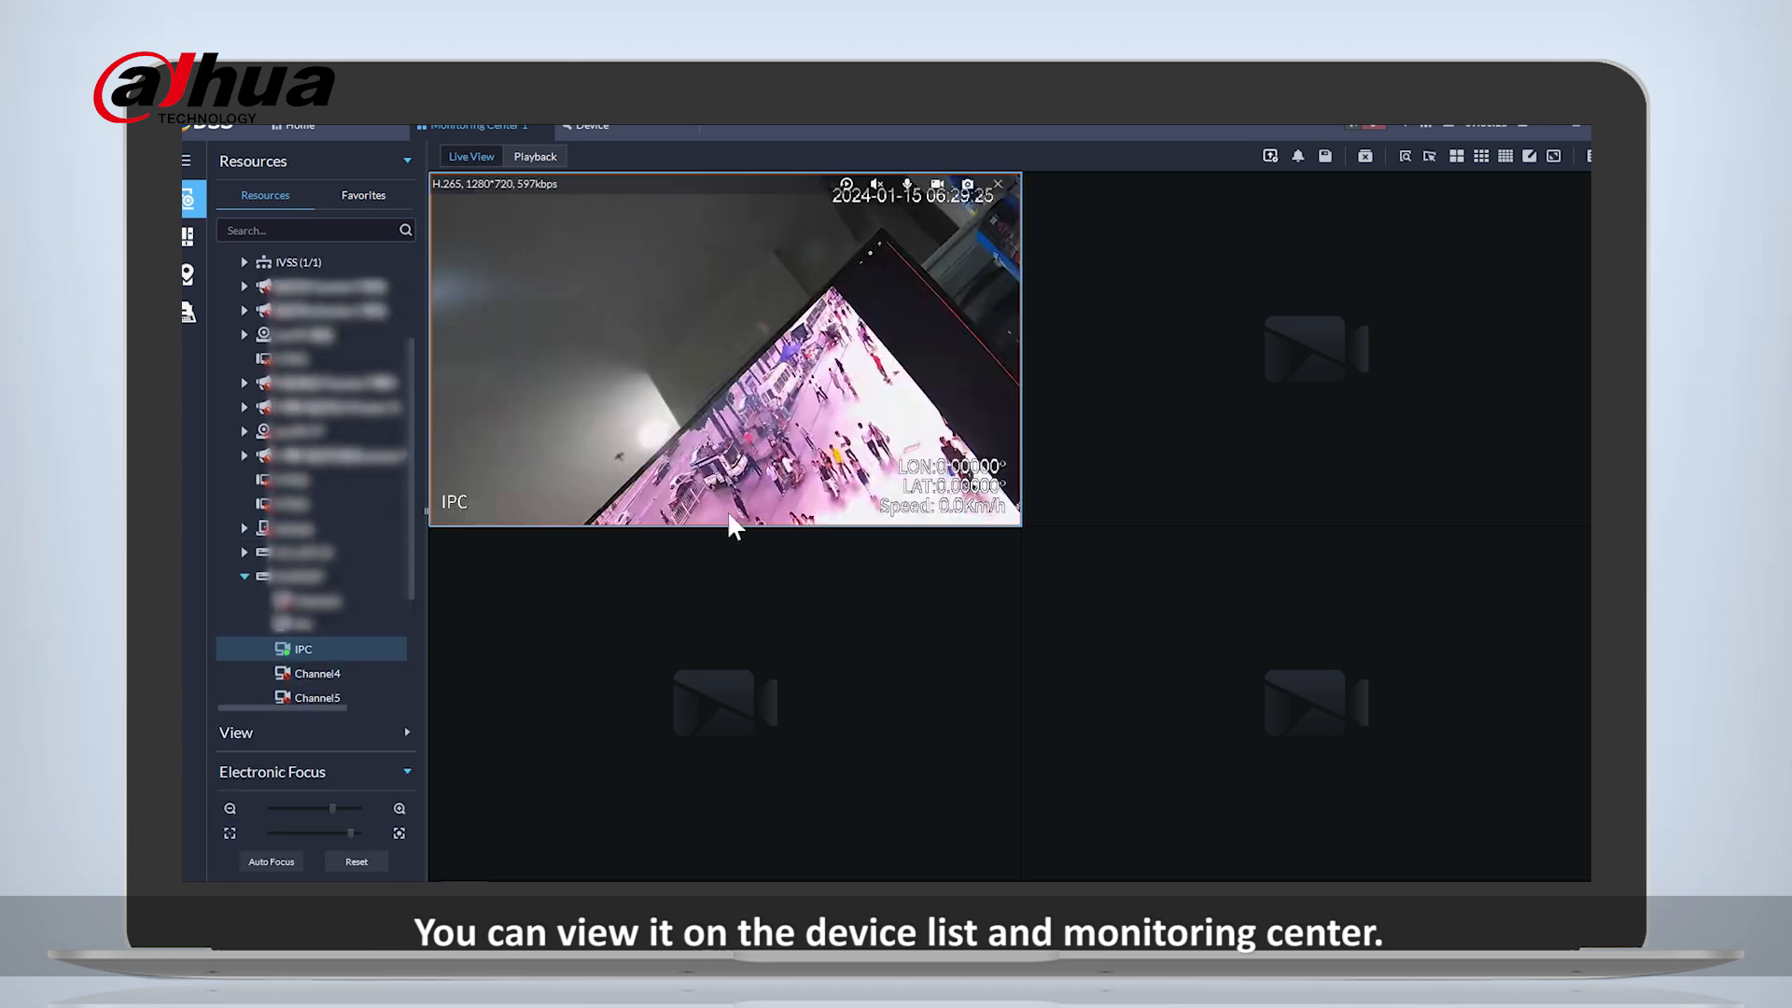
double_click(289, 624)
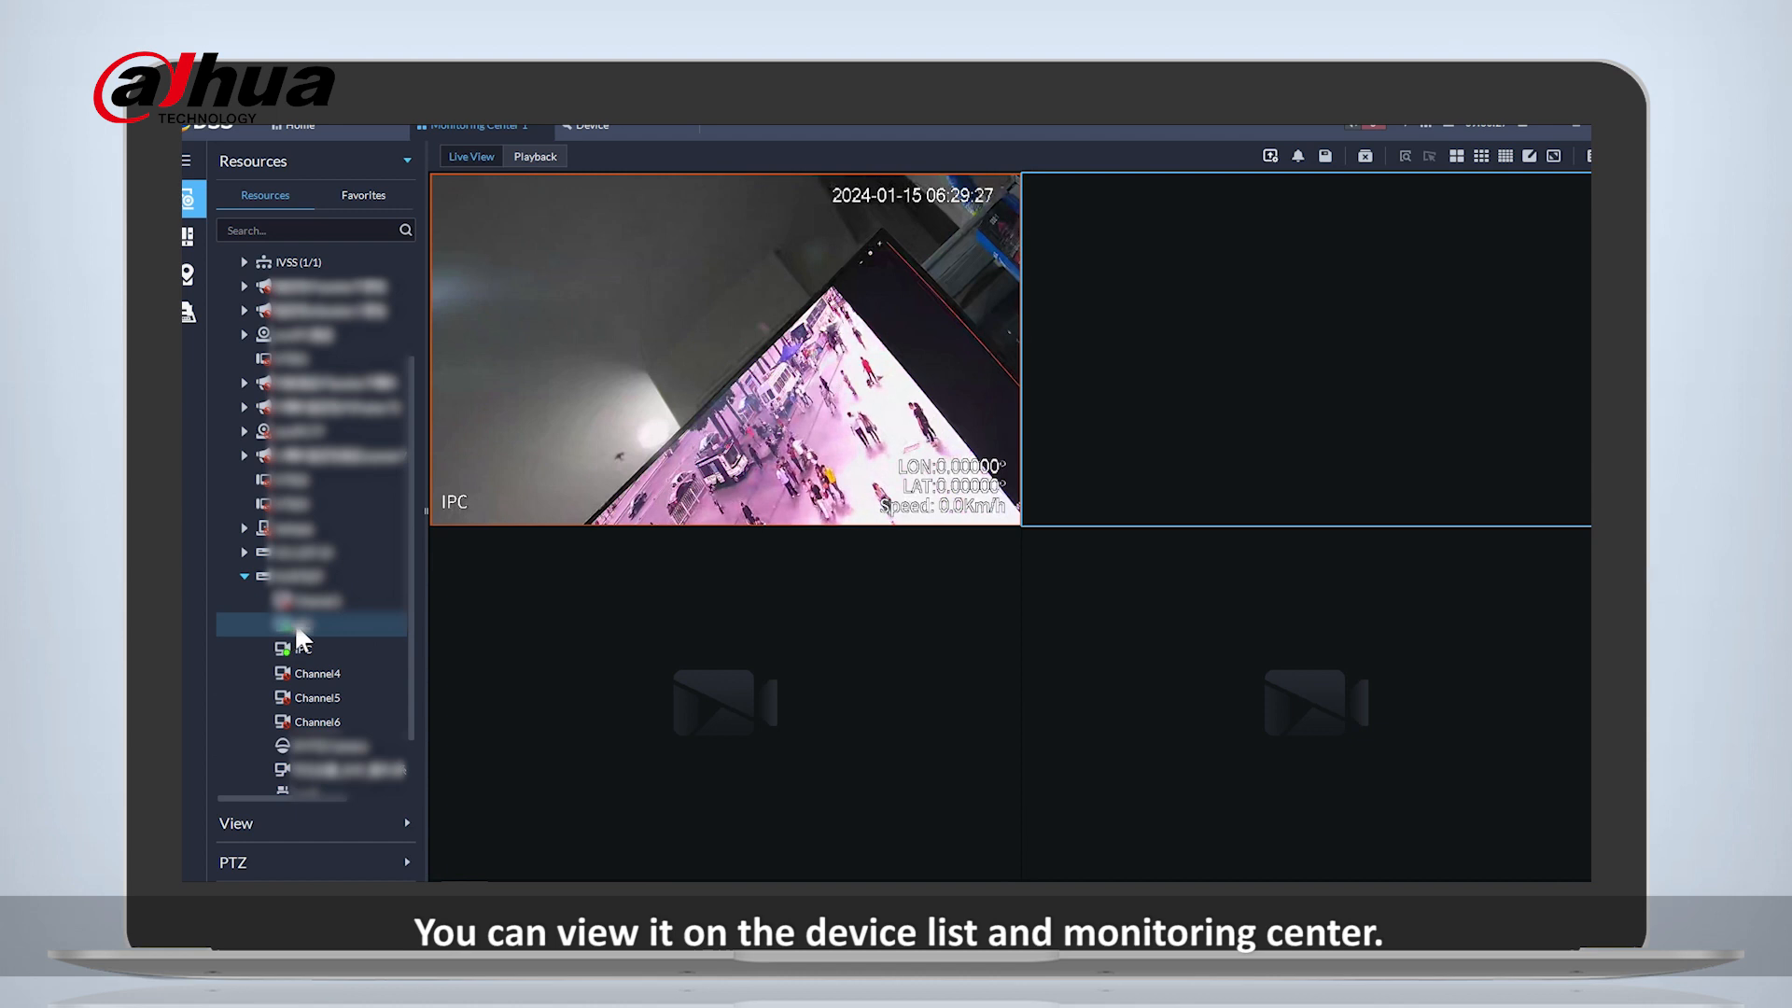